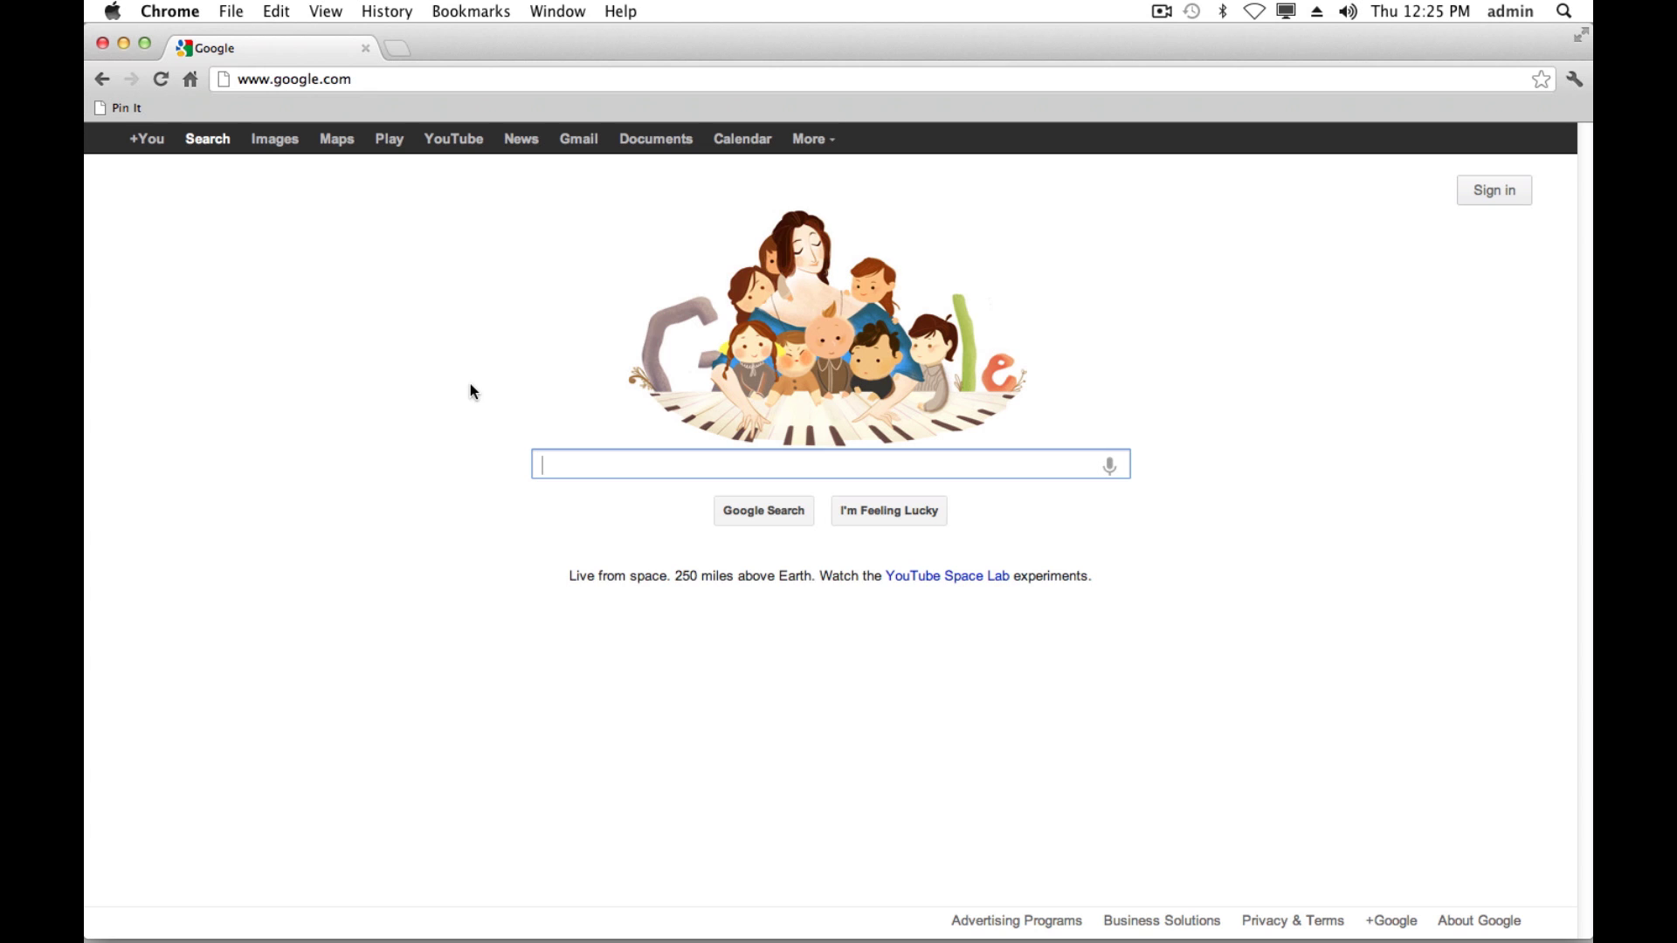
# Search Google for 'search engine optimization' and scroll through the roughly 104,000,000 results.
pyautogui.write('search engine optimization')
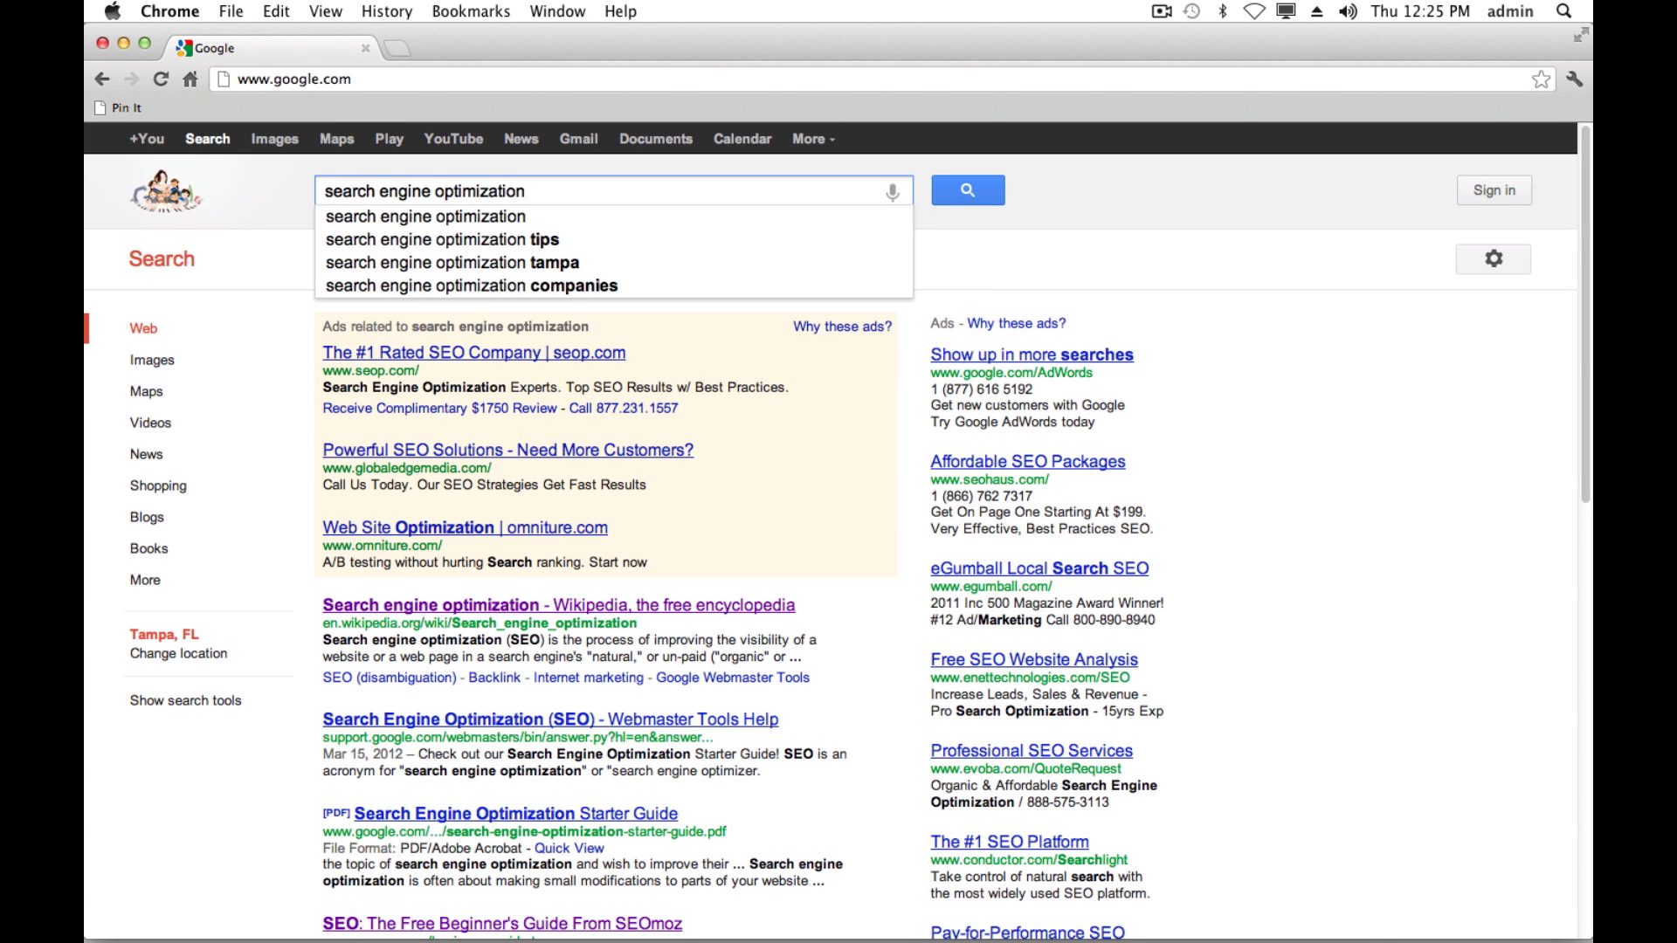
pyautogui.press('Return')
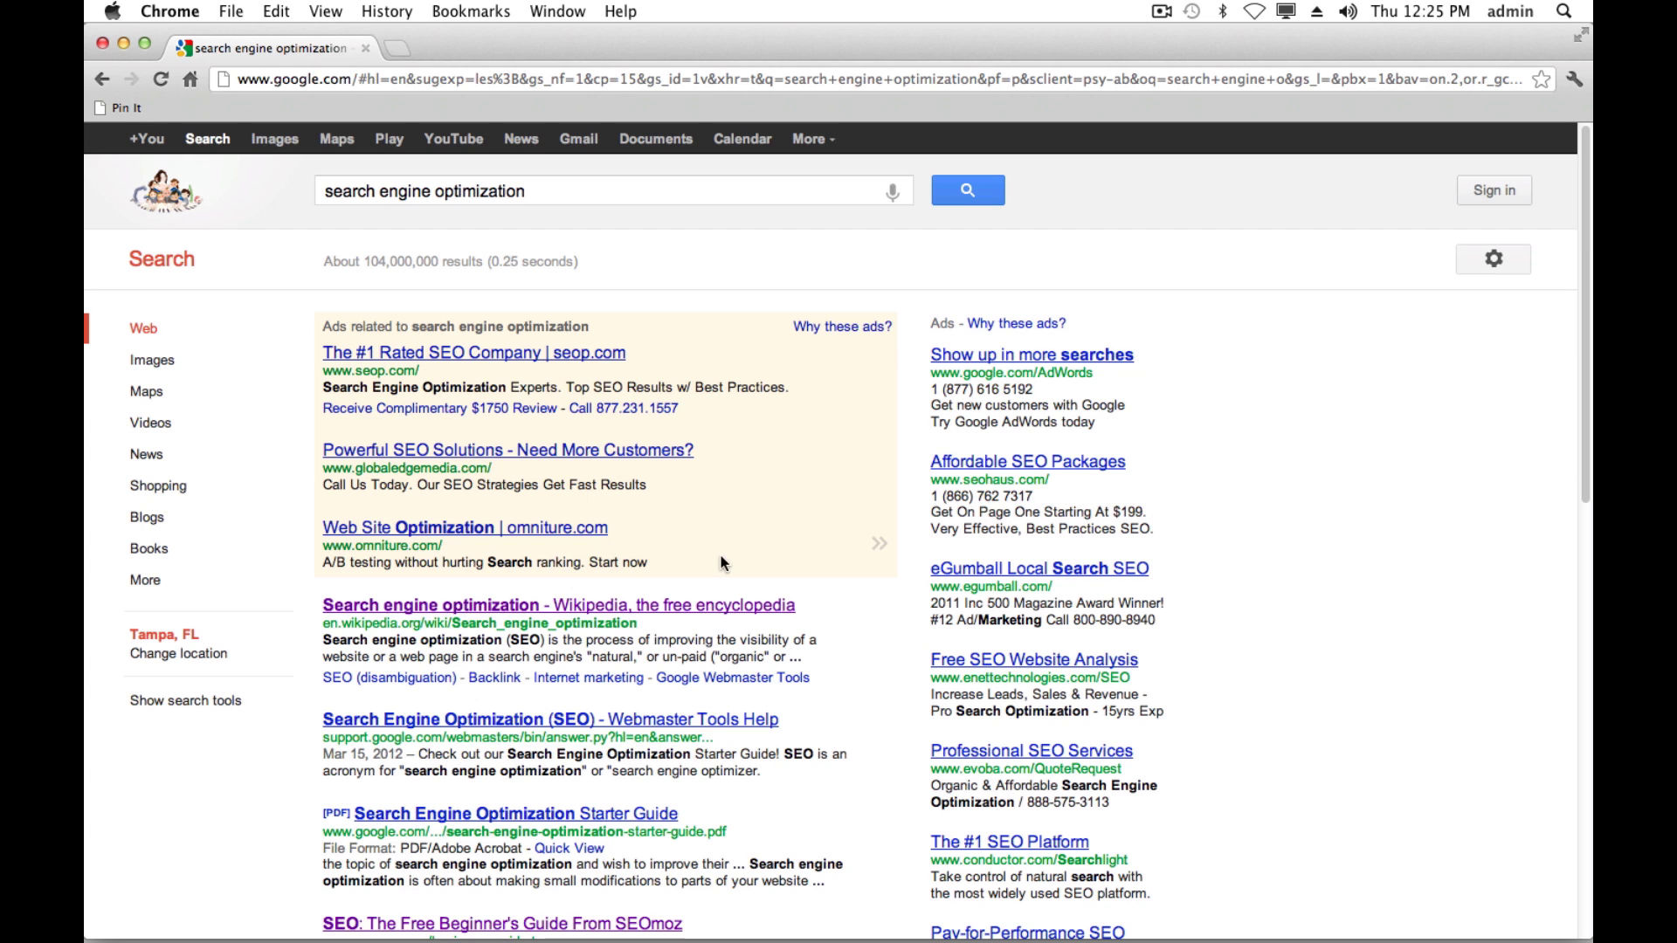
pyautogui.scroll(-1, 825, 590)
pyautogui.scroll(-1, 824, 601)
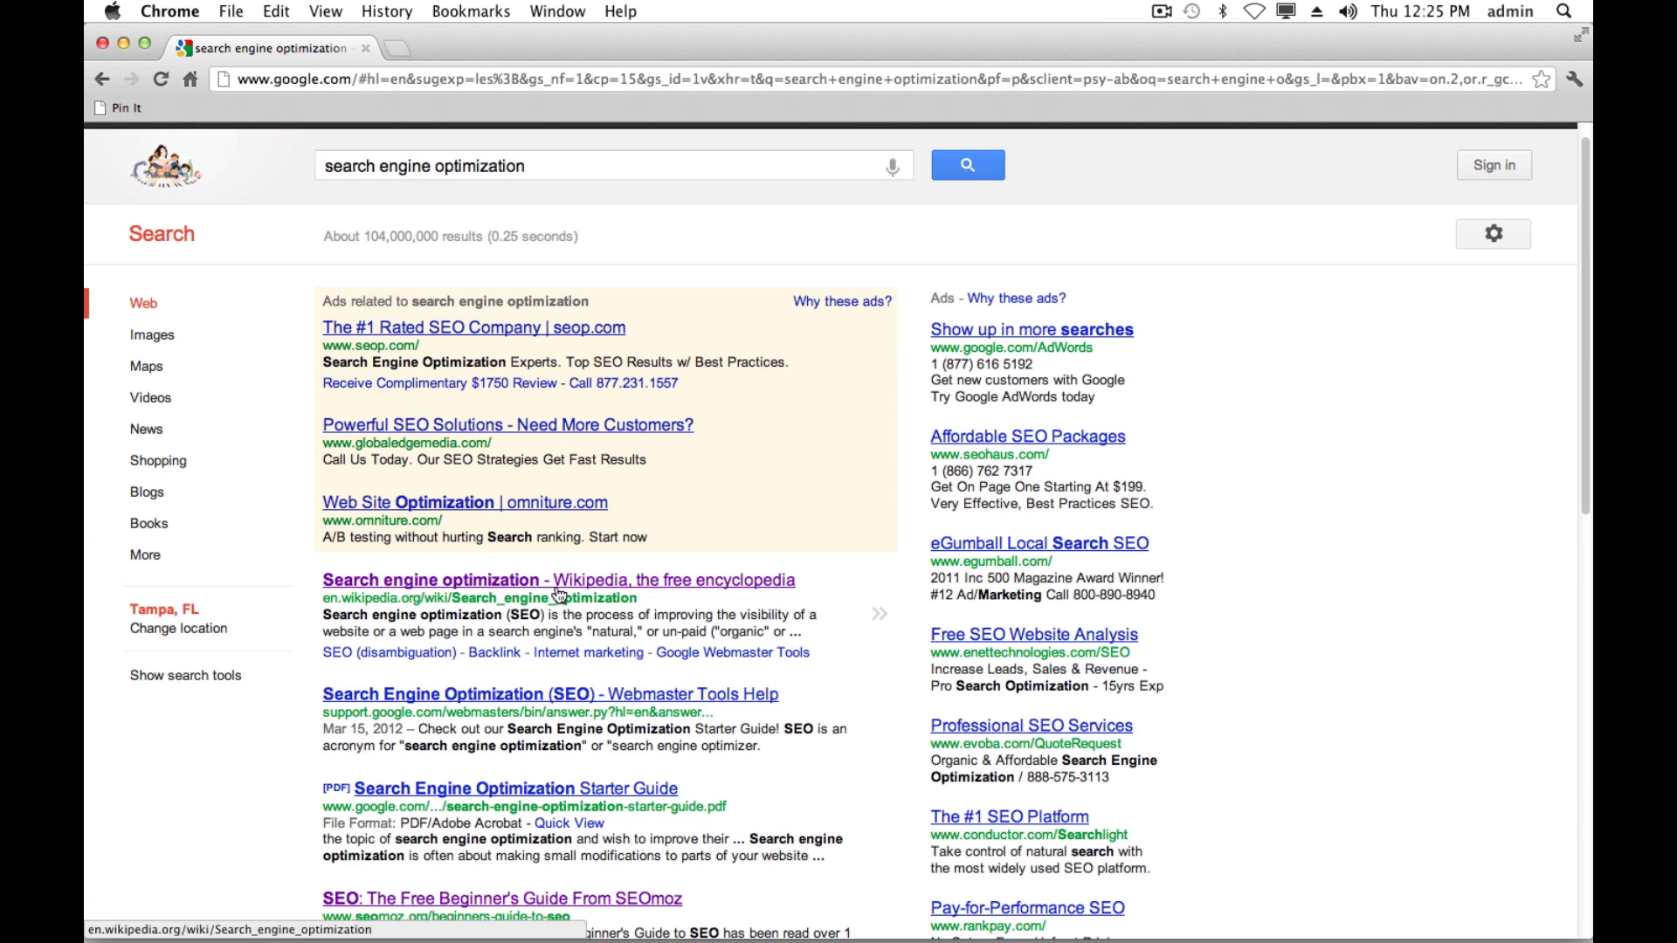
pyautogui.scroll(-5, 796, 622)
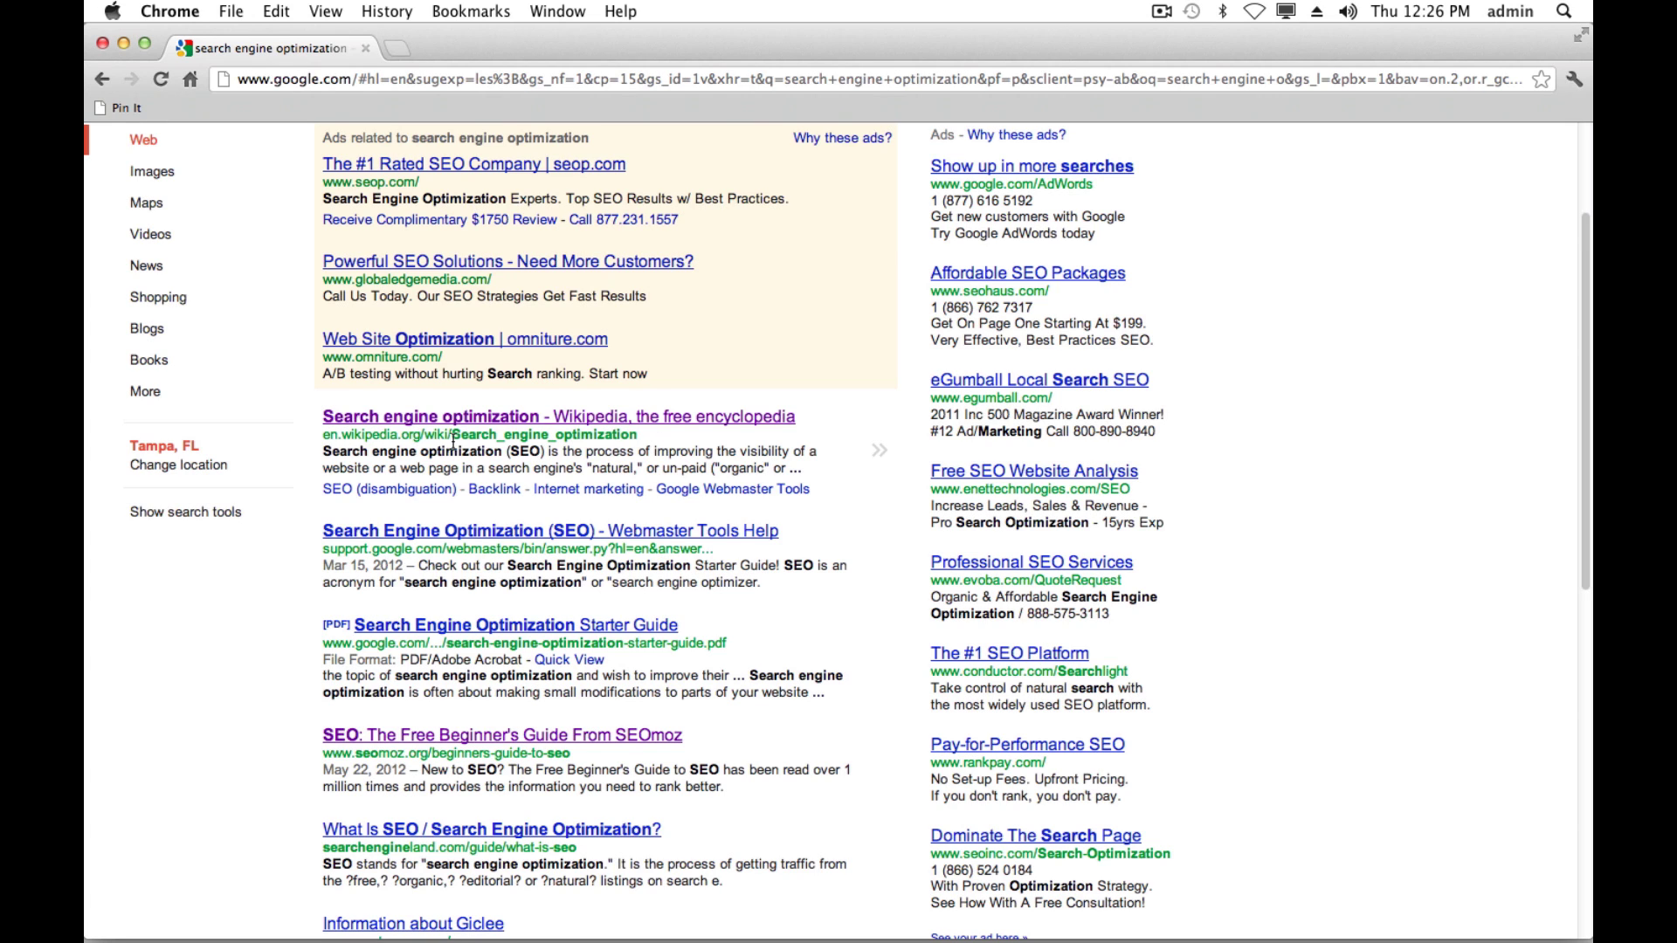
pyautogui.moveTo(452, 437); pyautogui.dragTo(705, 448)
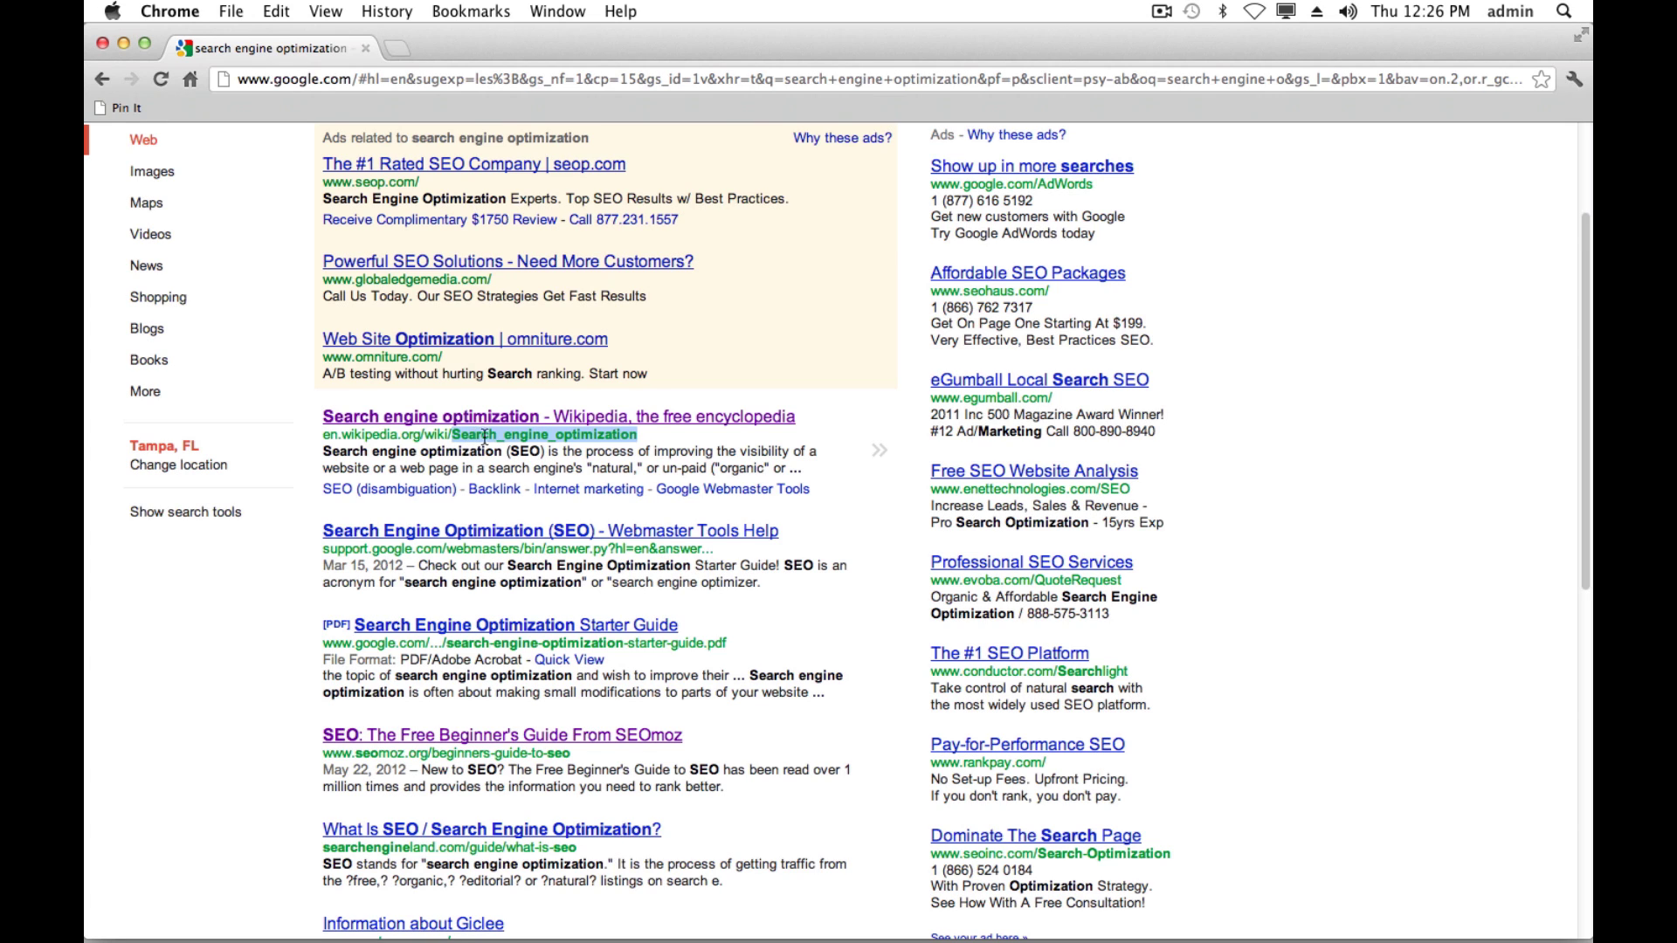
pyautogui.click(643, 436)
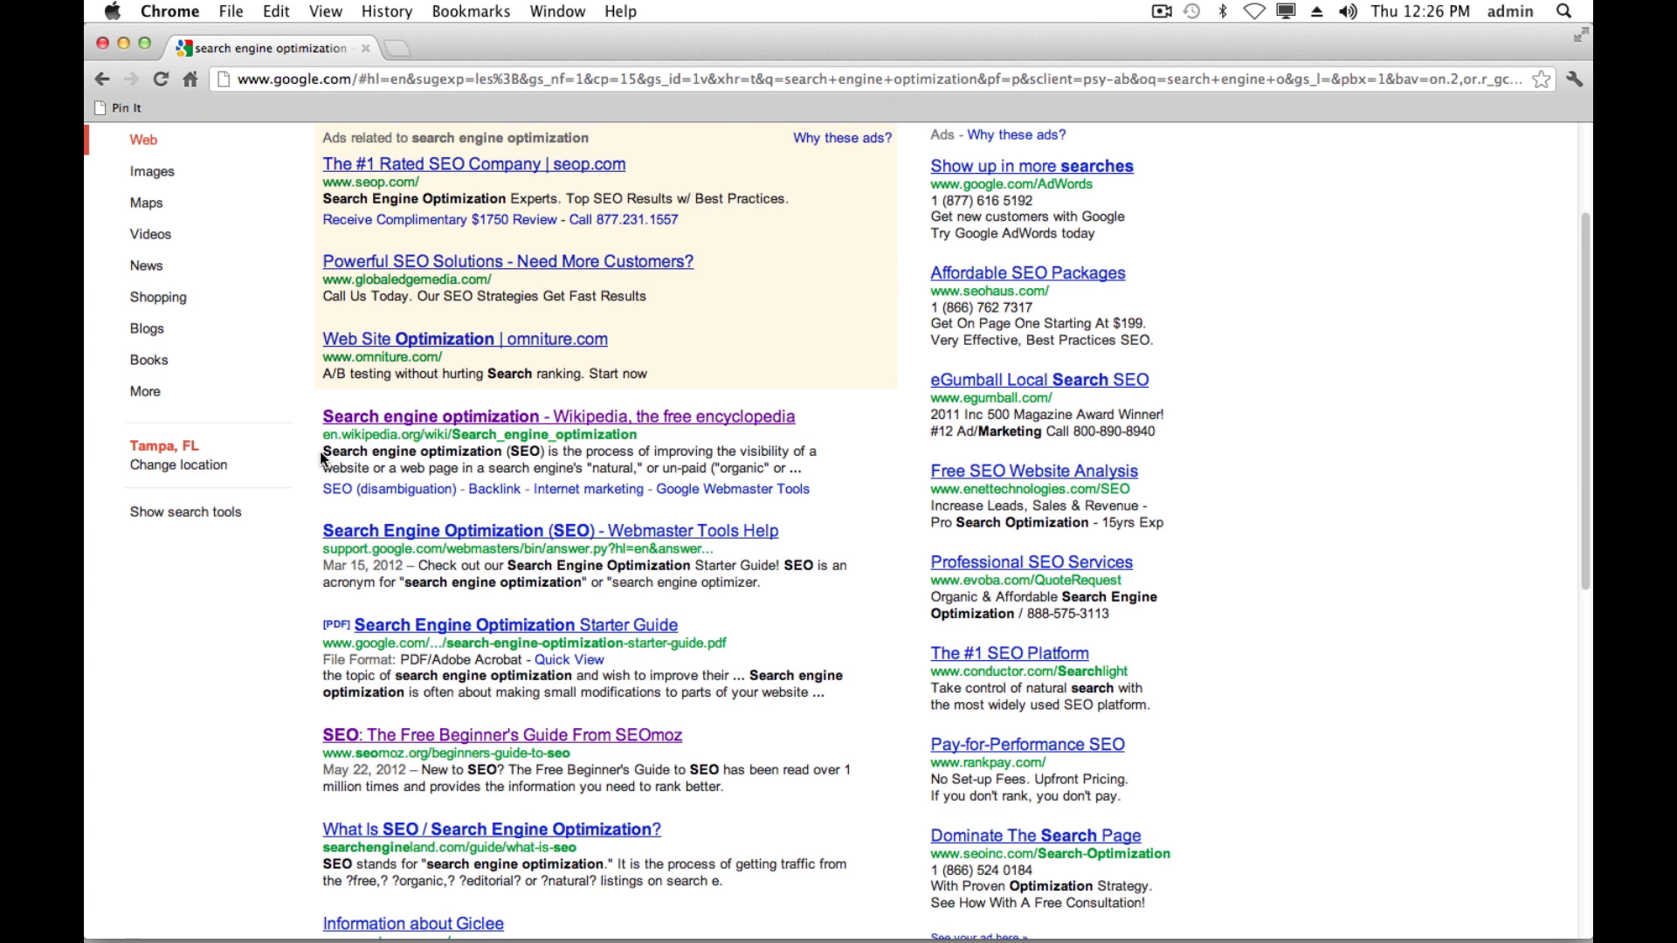
pyautogui.moveTo(323, 452); pyautogui.dragTo(501, 451)
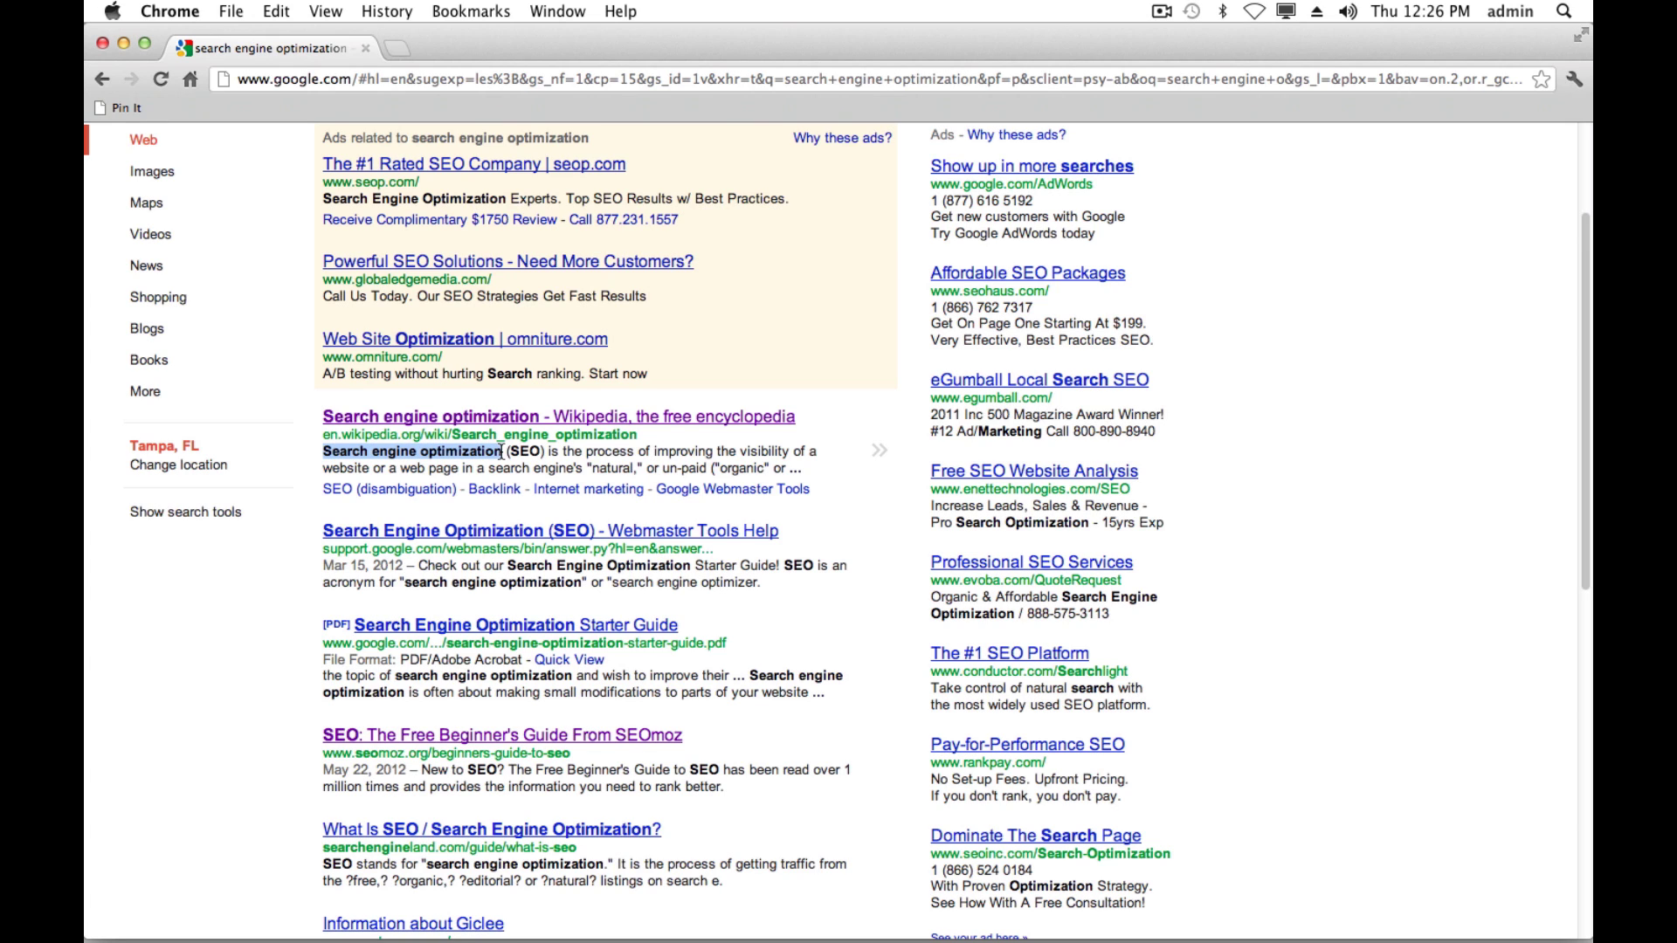
pyautogui.click(645, 452)
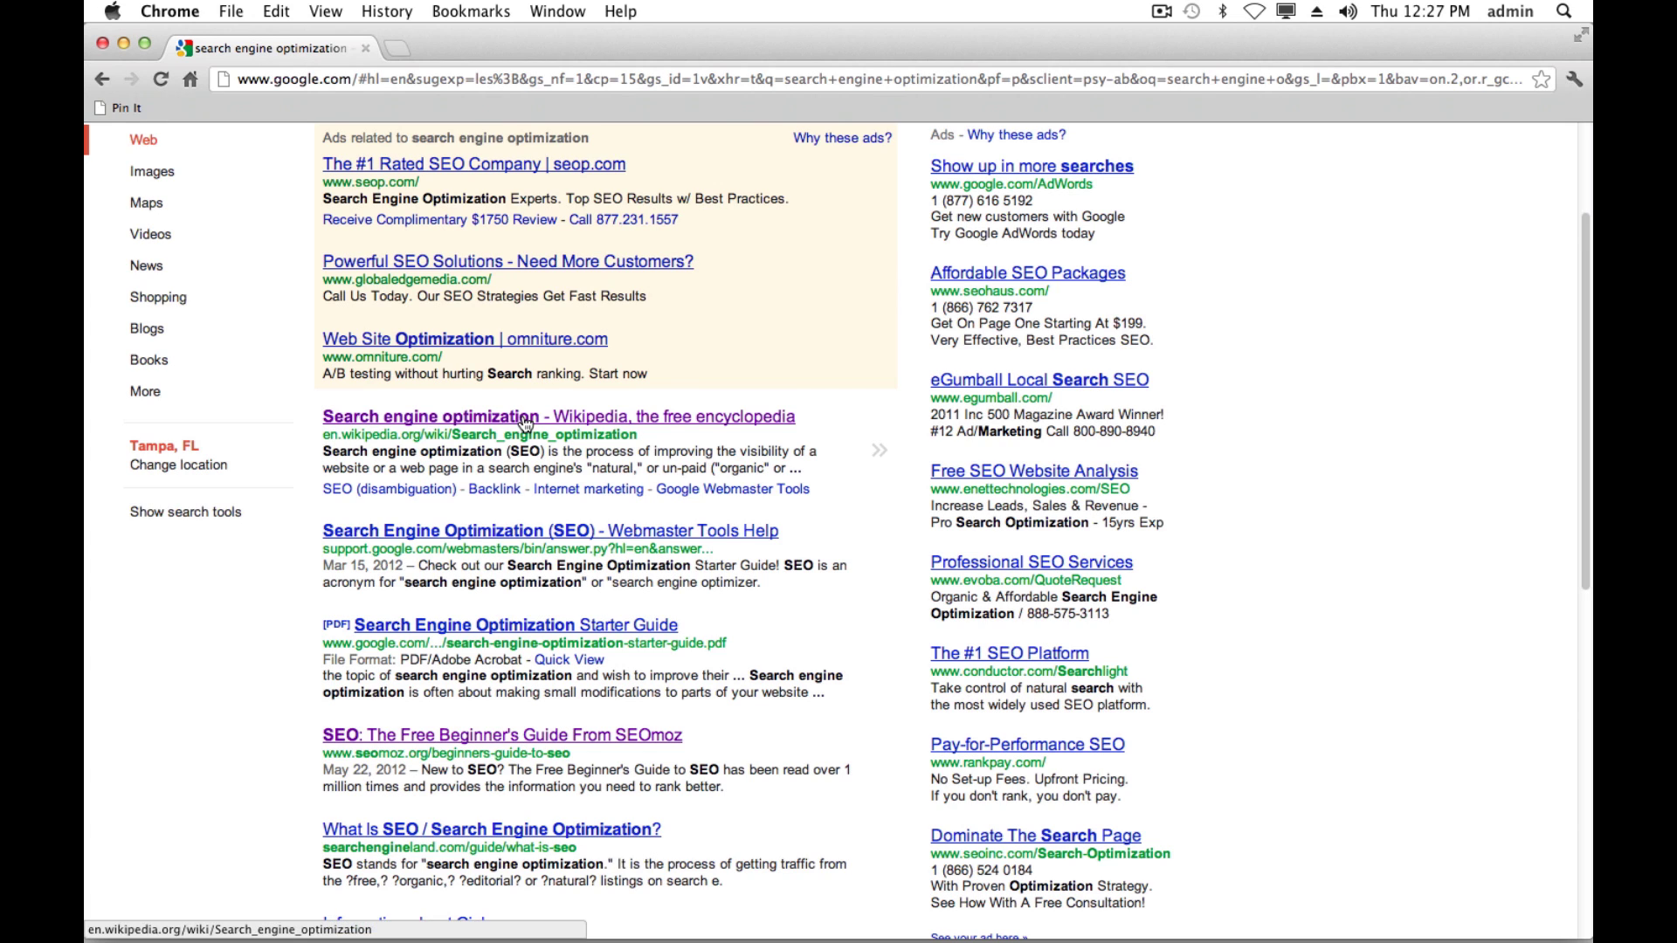
pyautogui.moveTo(545, 452); pyautogui.dragTo(322, 451)
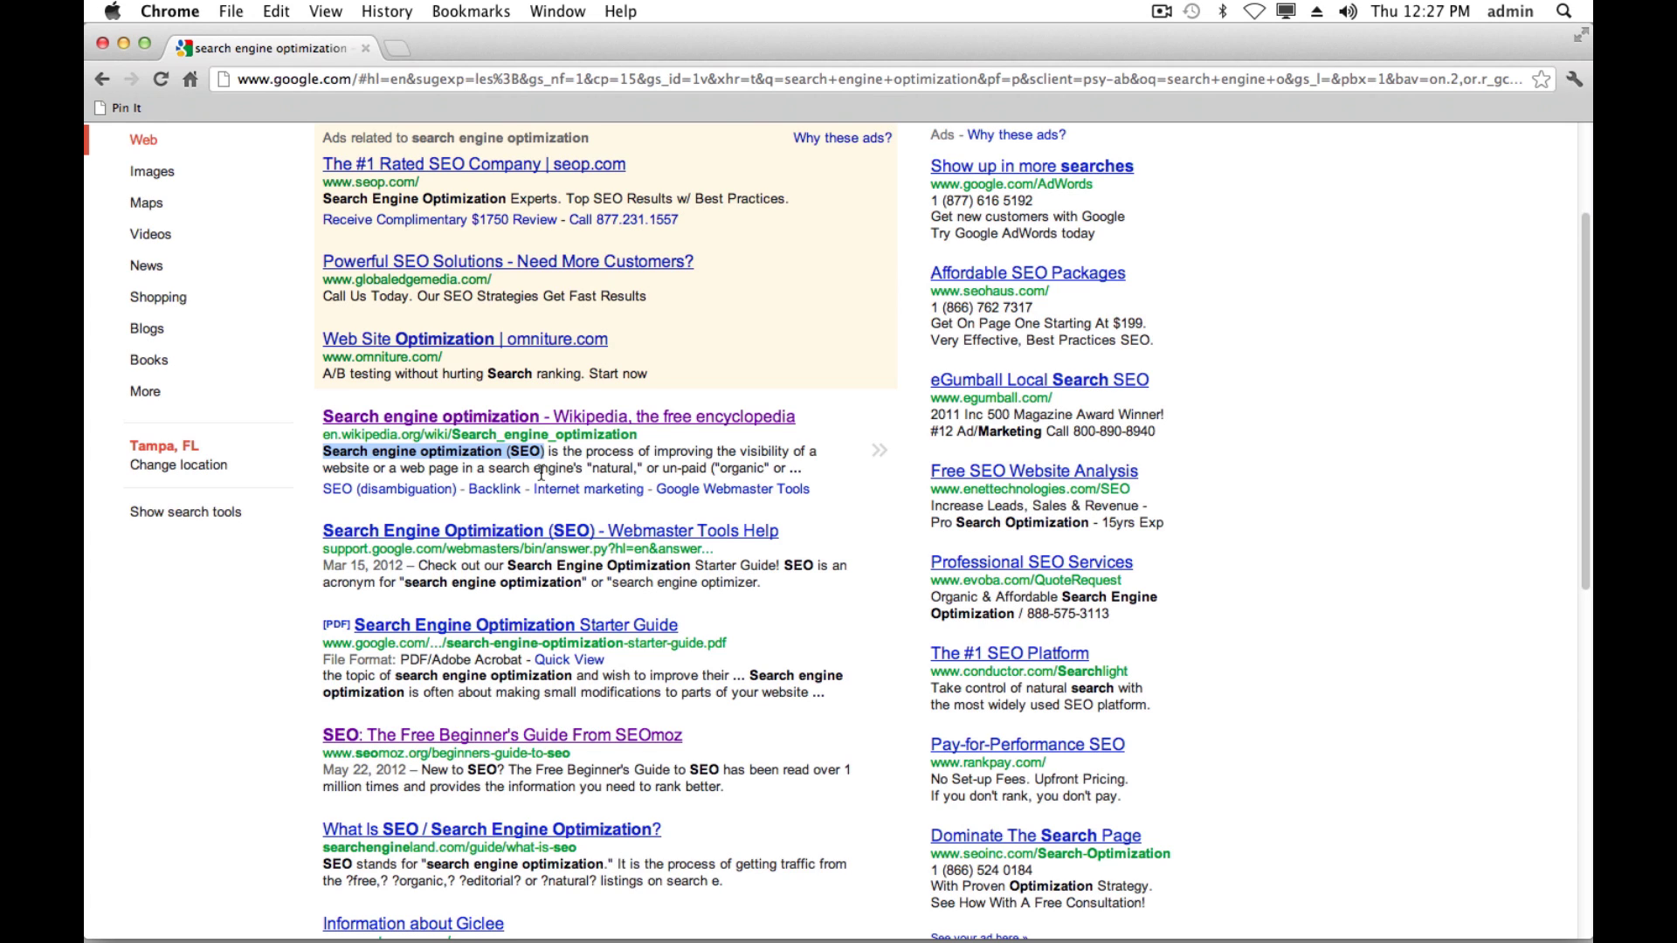
pyautogui.click(644, 453)
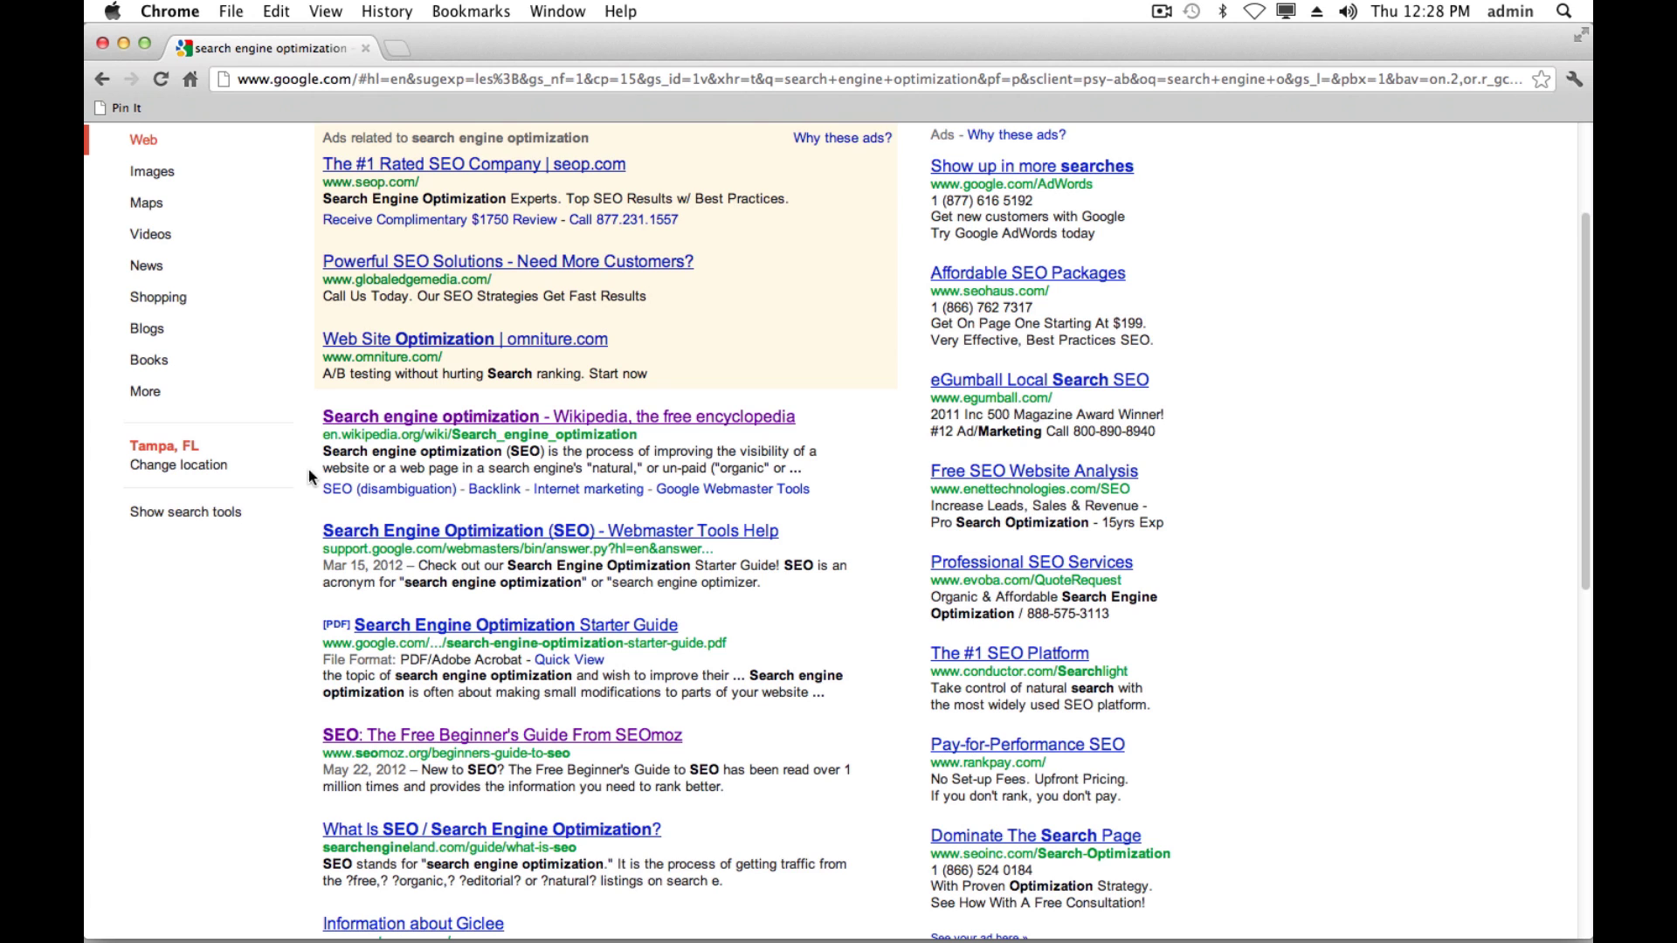
# Scroll down through the search engine optimization results and back up again.
pyautogui.scroll(-1, 307, 716)
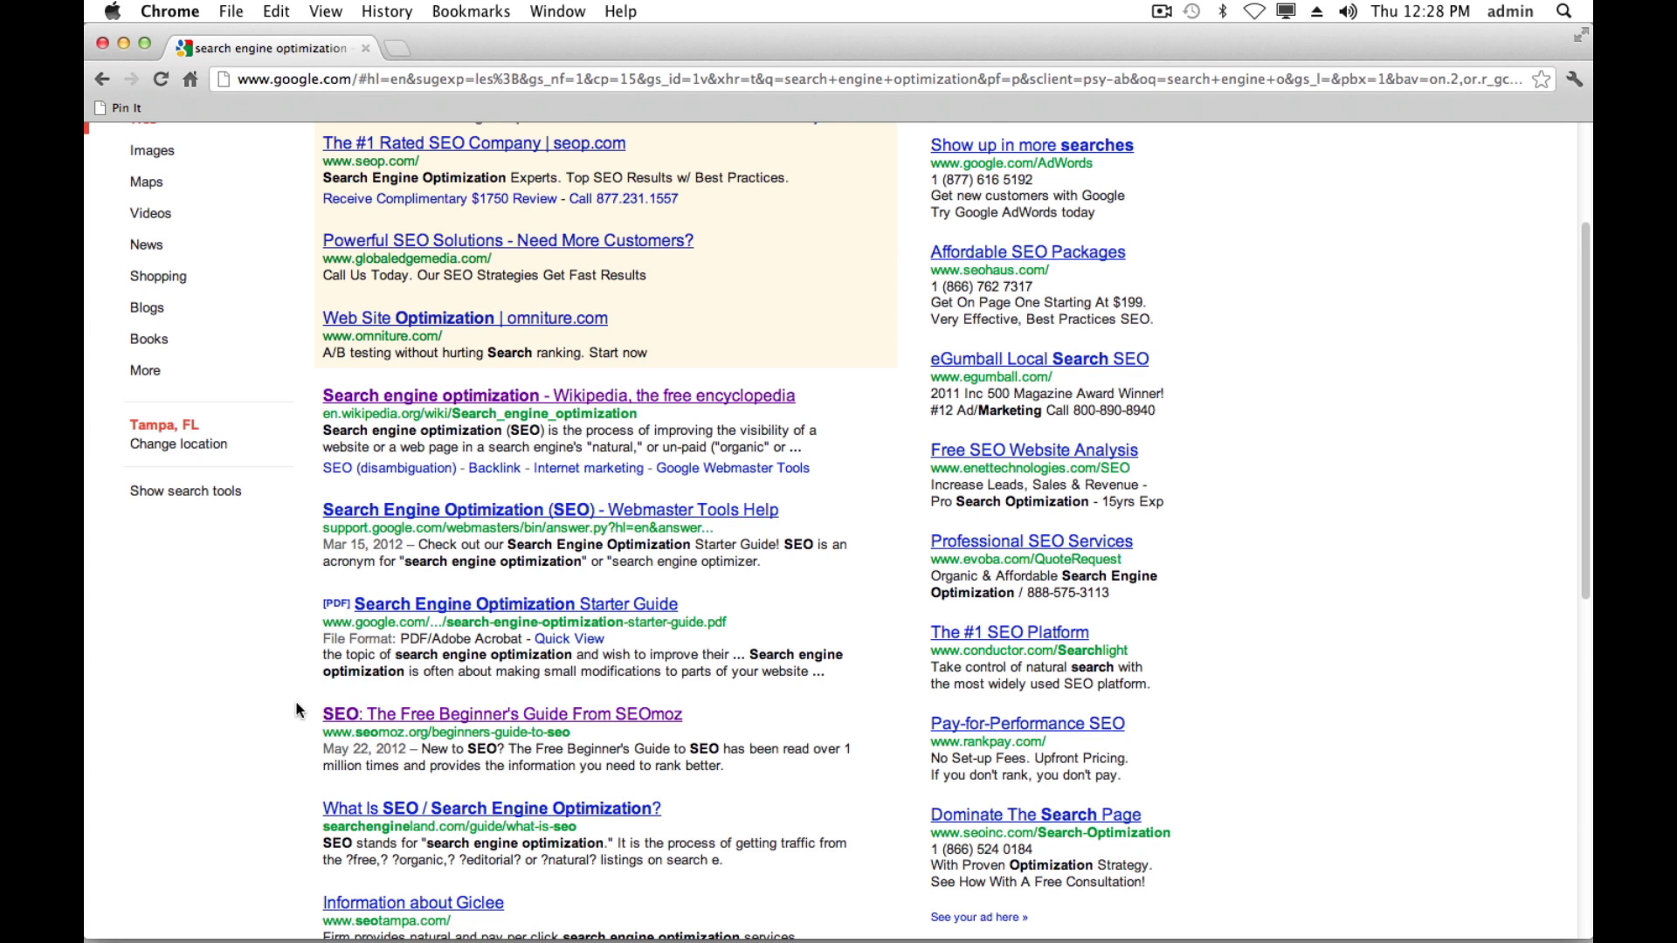
pyautogui.scroll(-3, 297, 709)
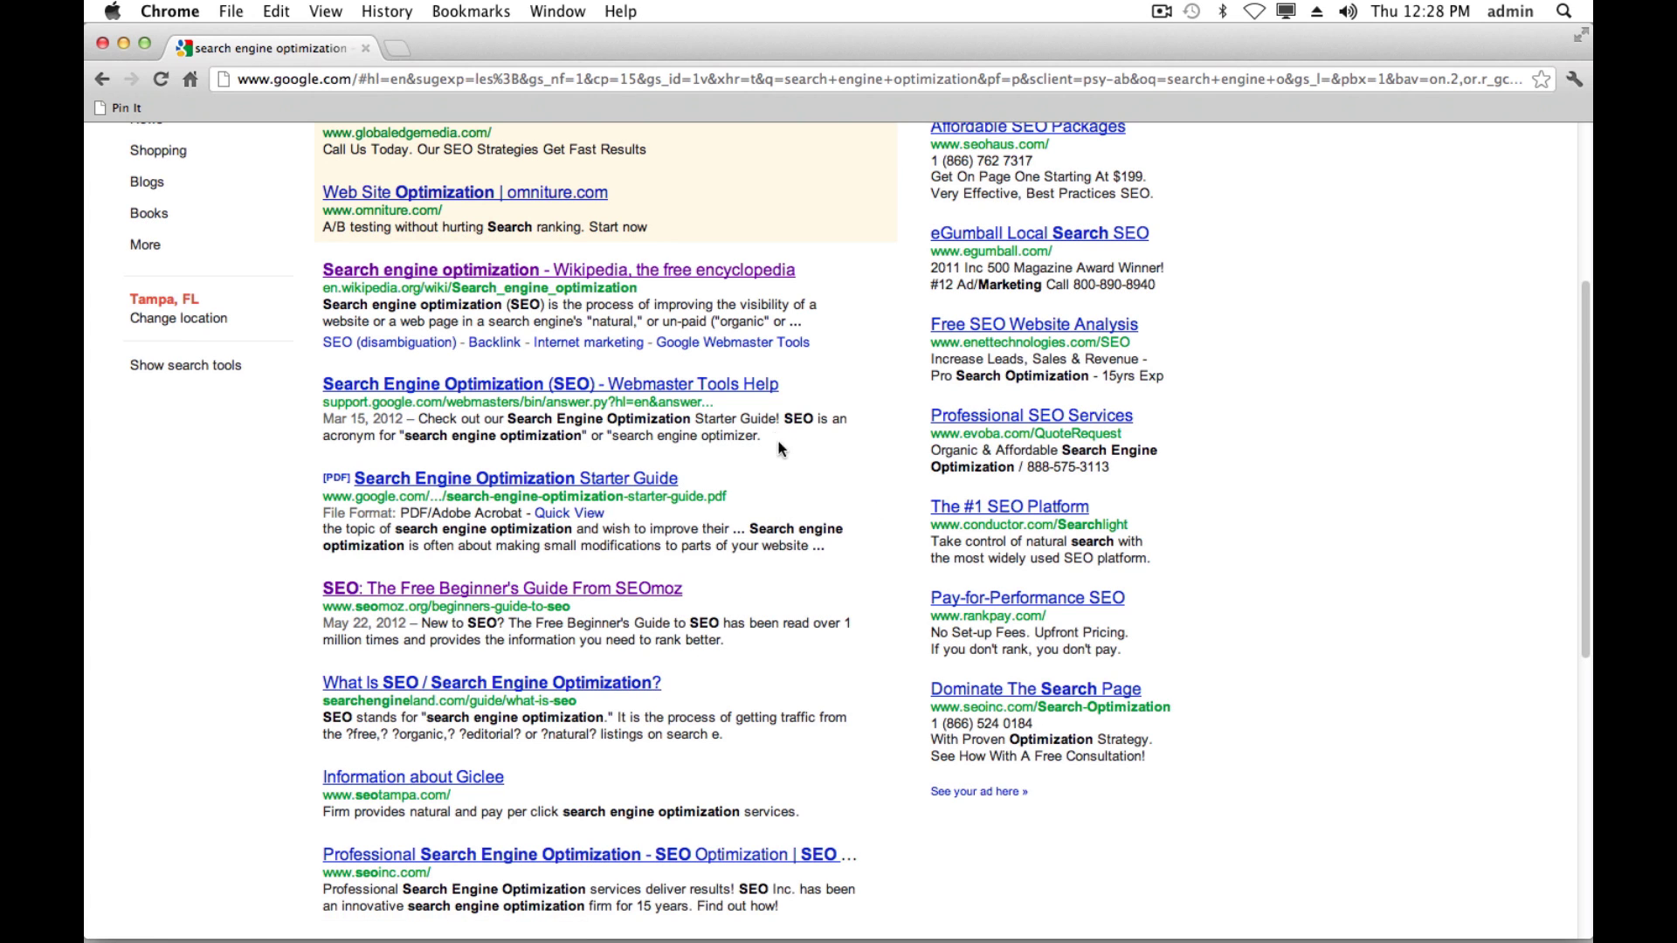
pyautogui.scroll(-3, 716, 638)
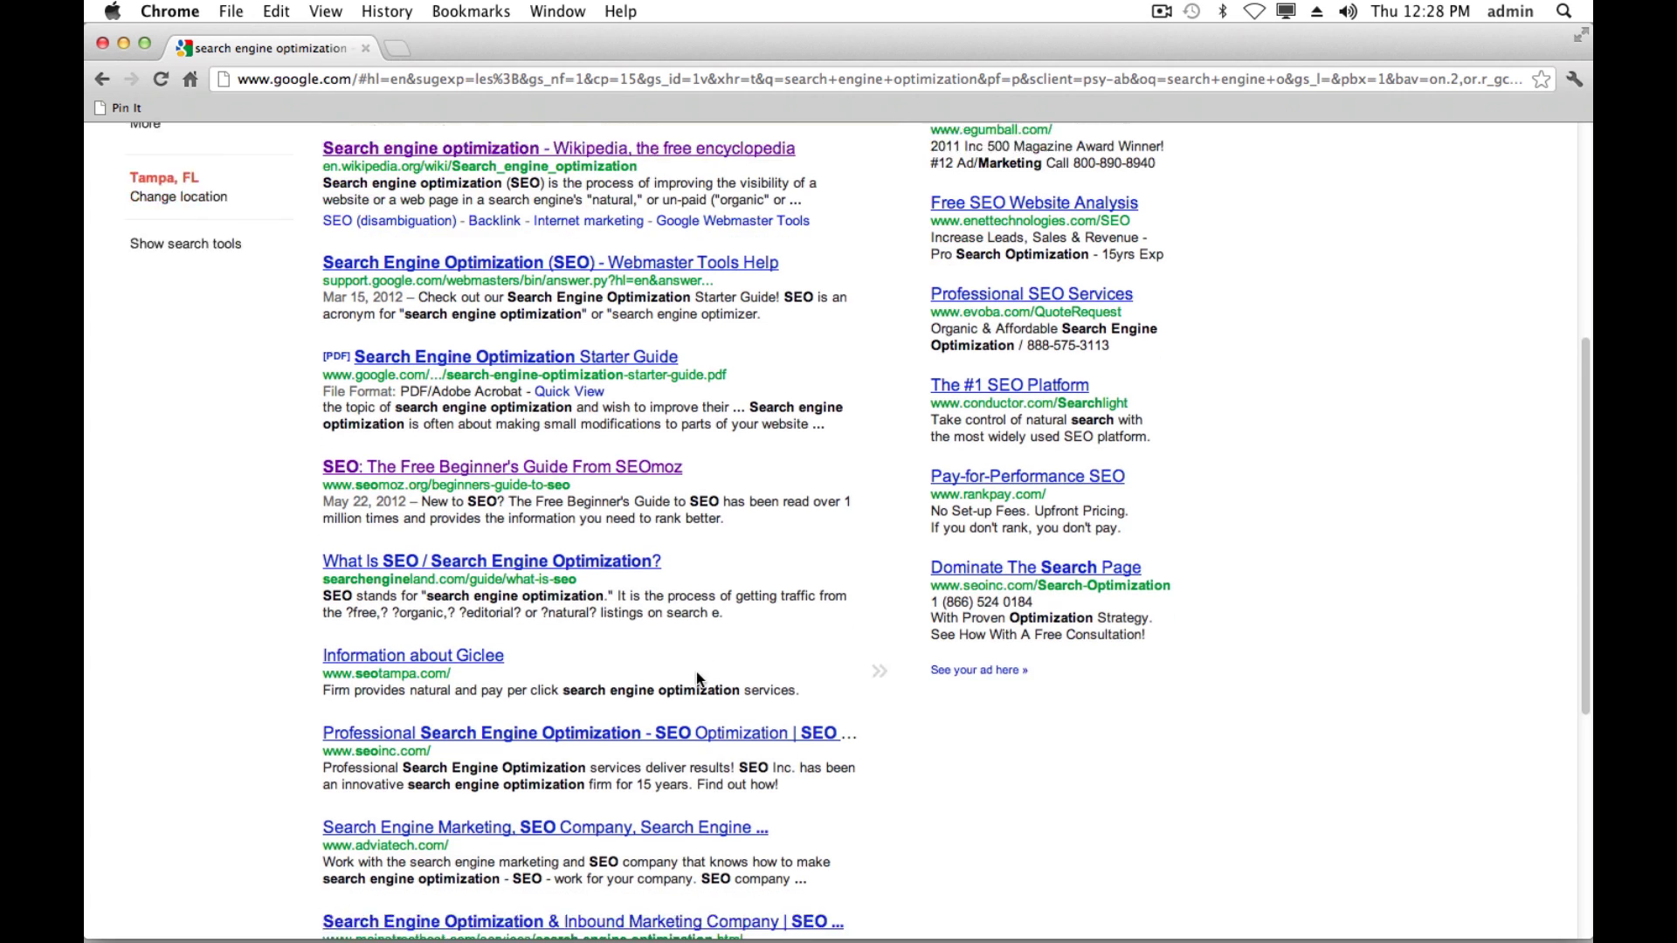
pyautogui.scroll(-2, 716, 664)
pyautogui.scroll(4, 760, 646)
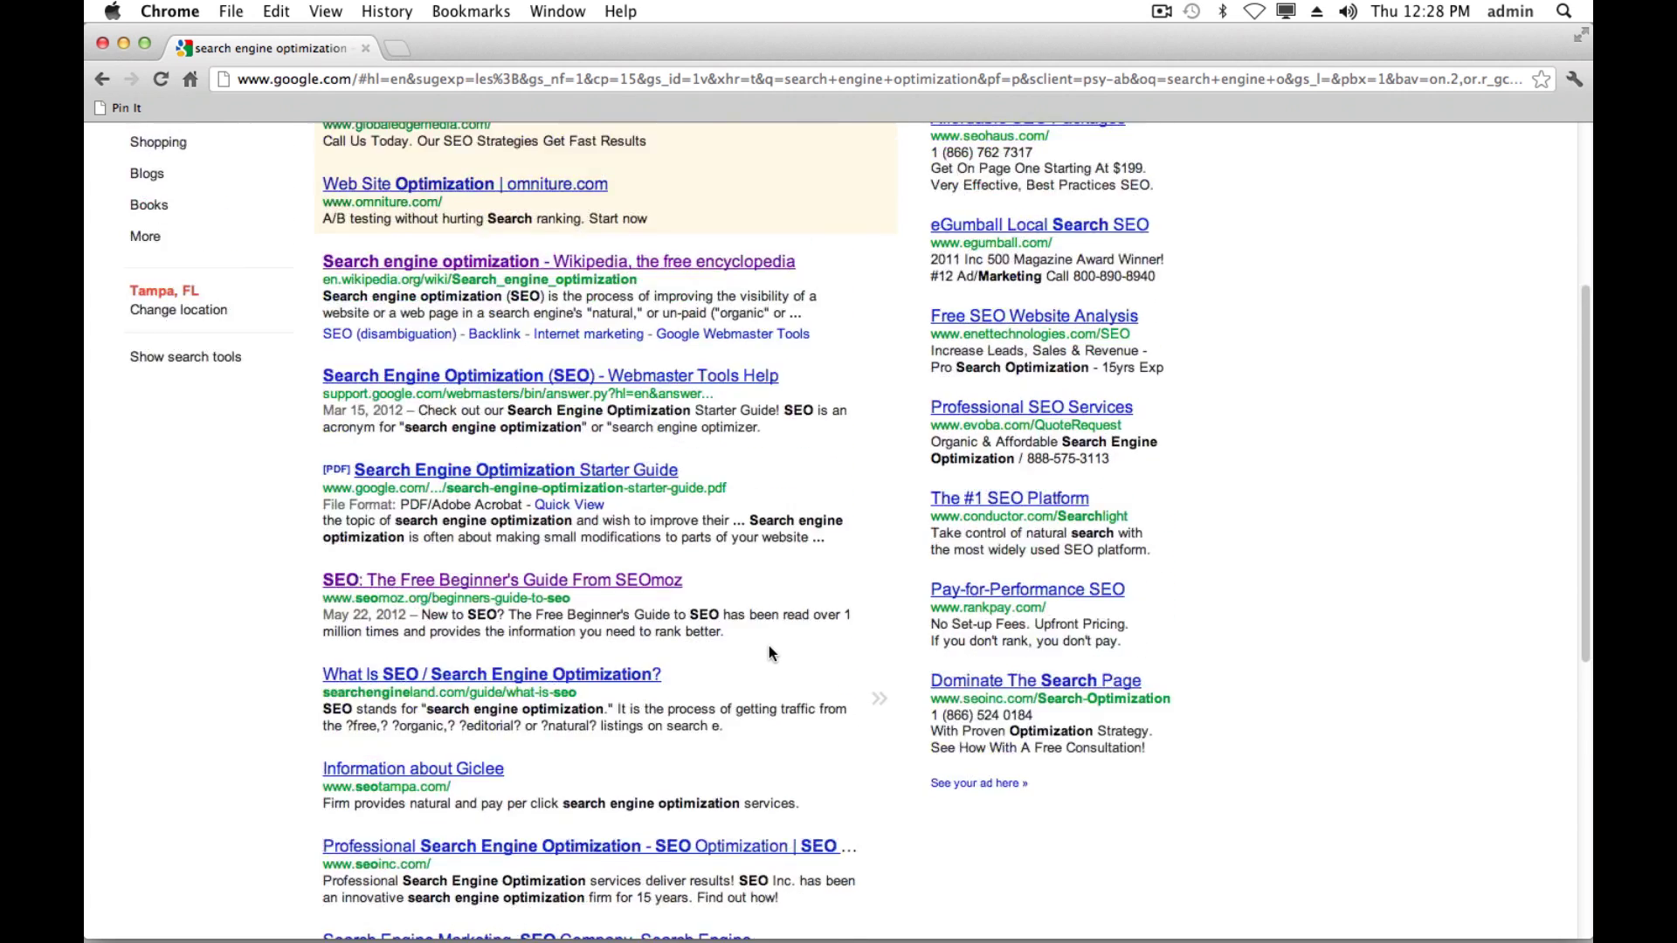
pyautogui.scroll(6, 768, 647)
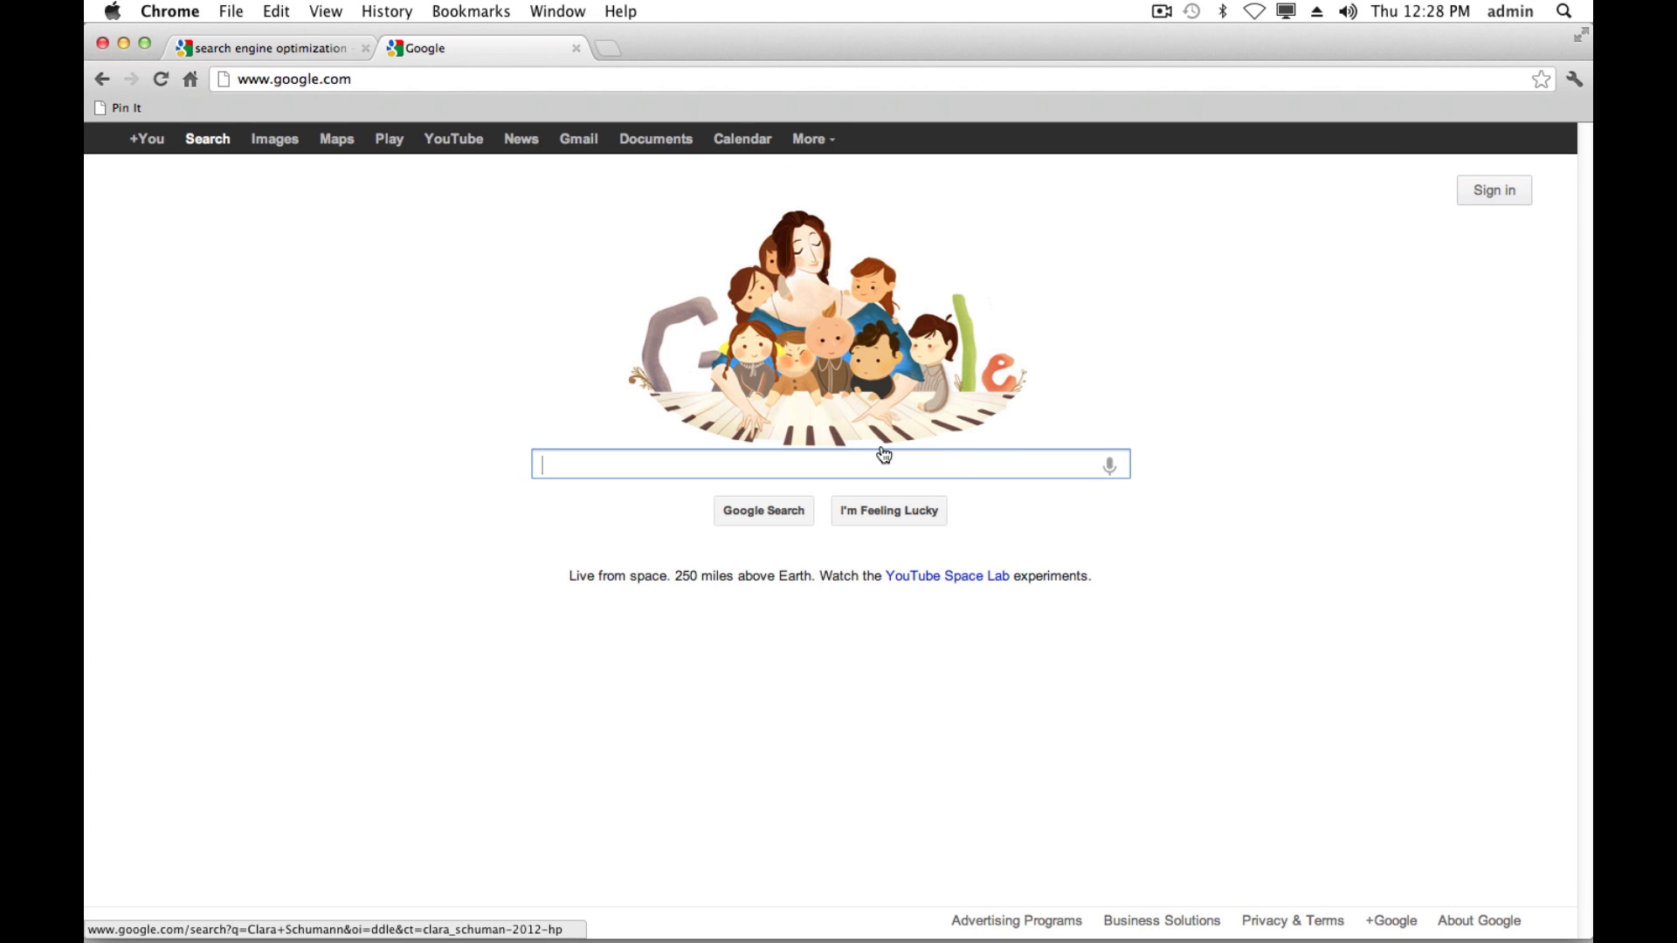
# Search for 'search engine optimization tips' using autocomplete and the suggestion list.
pyautogui.write('sea')
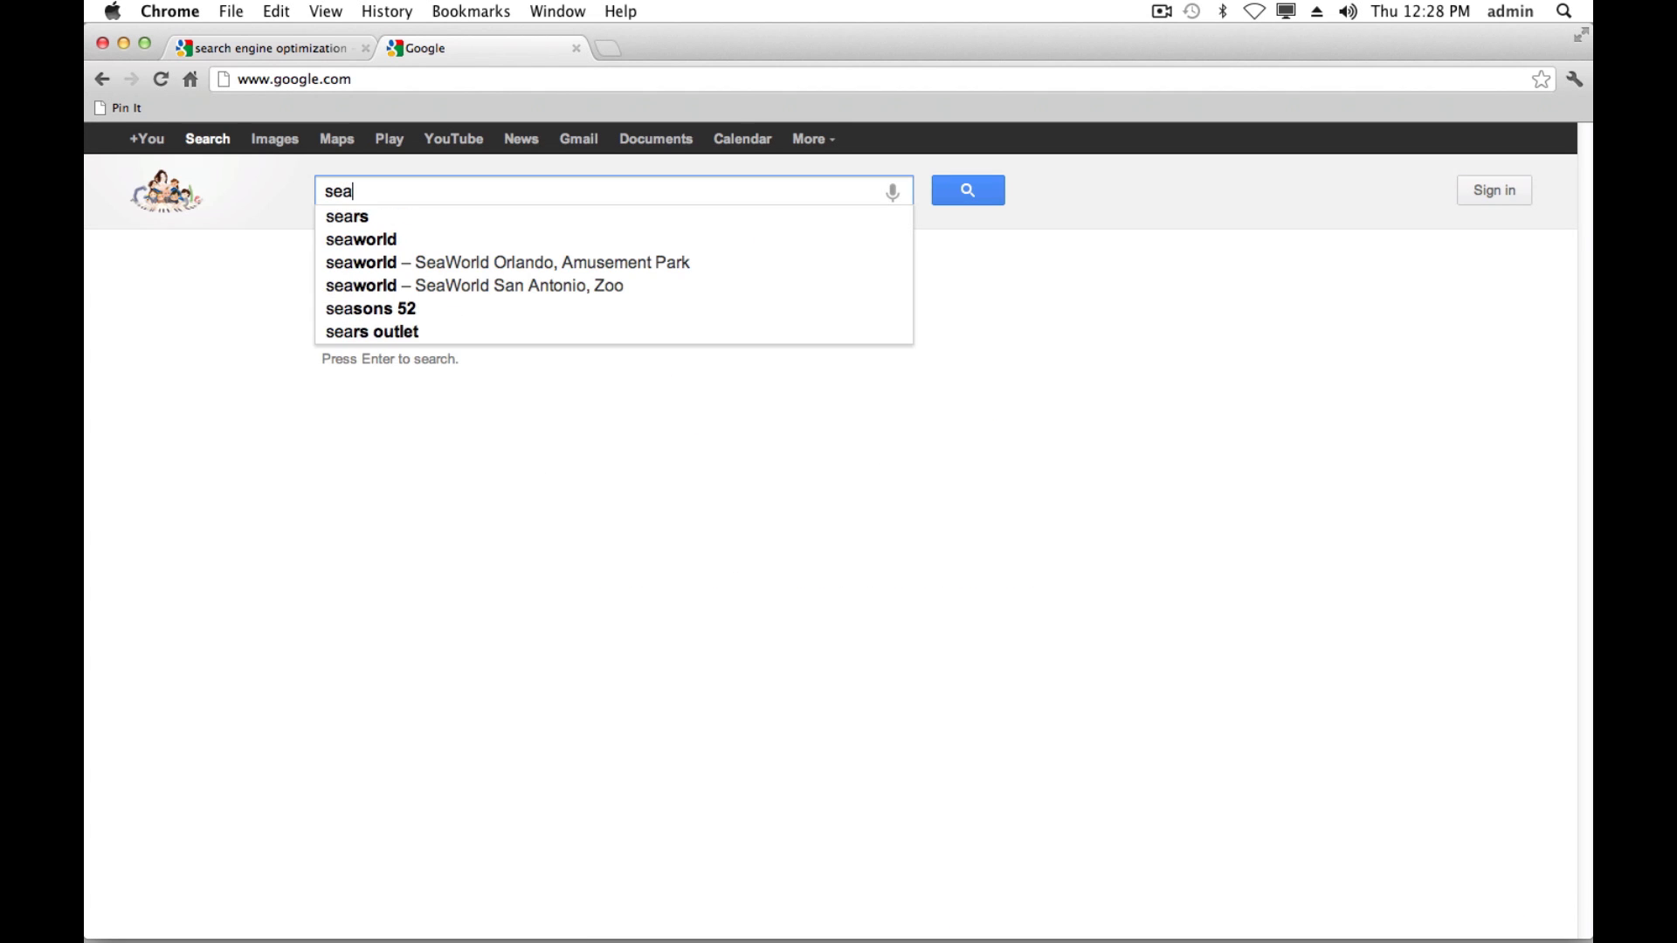
pyautogui.write('rch eng')
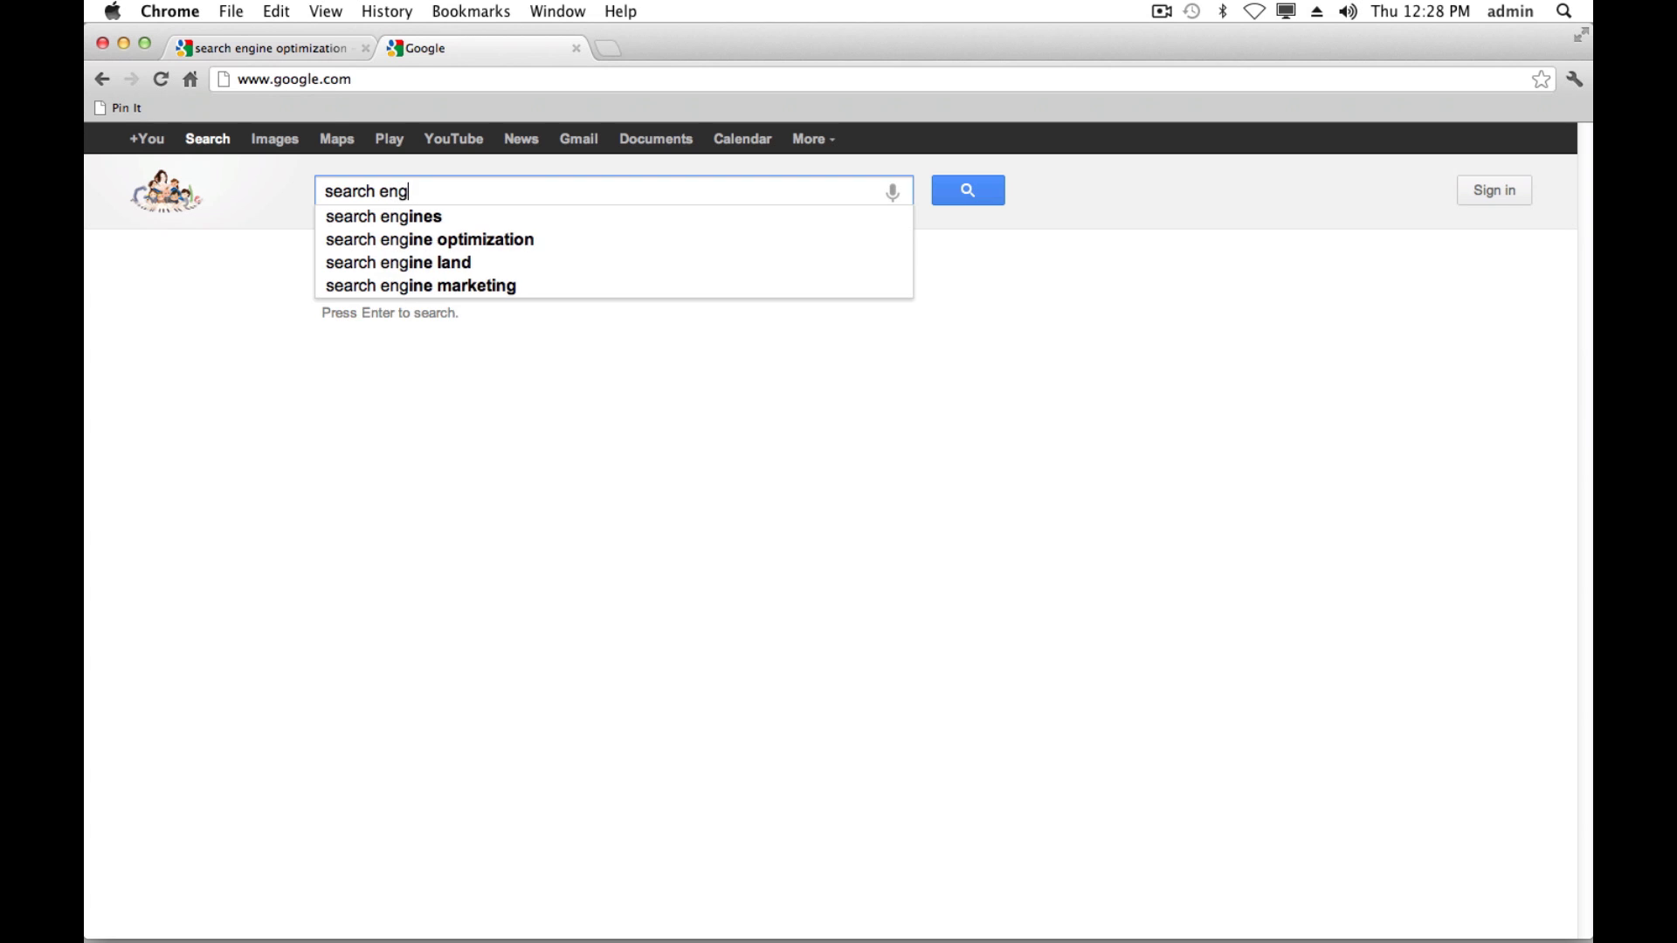
pyautogui.write('ine op')
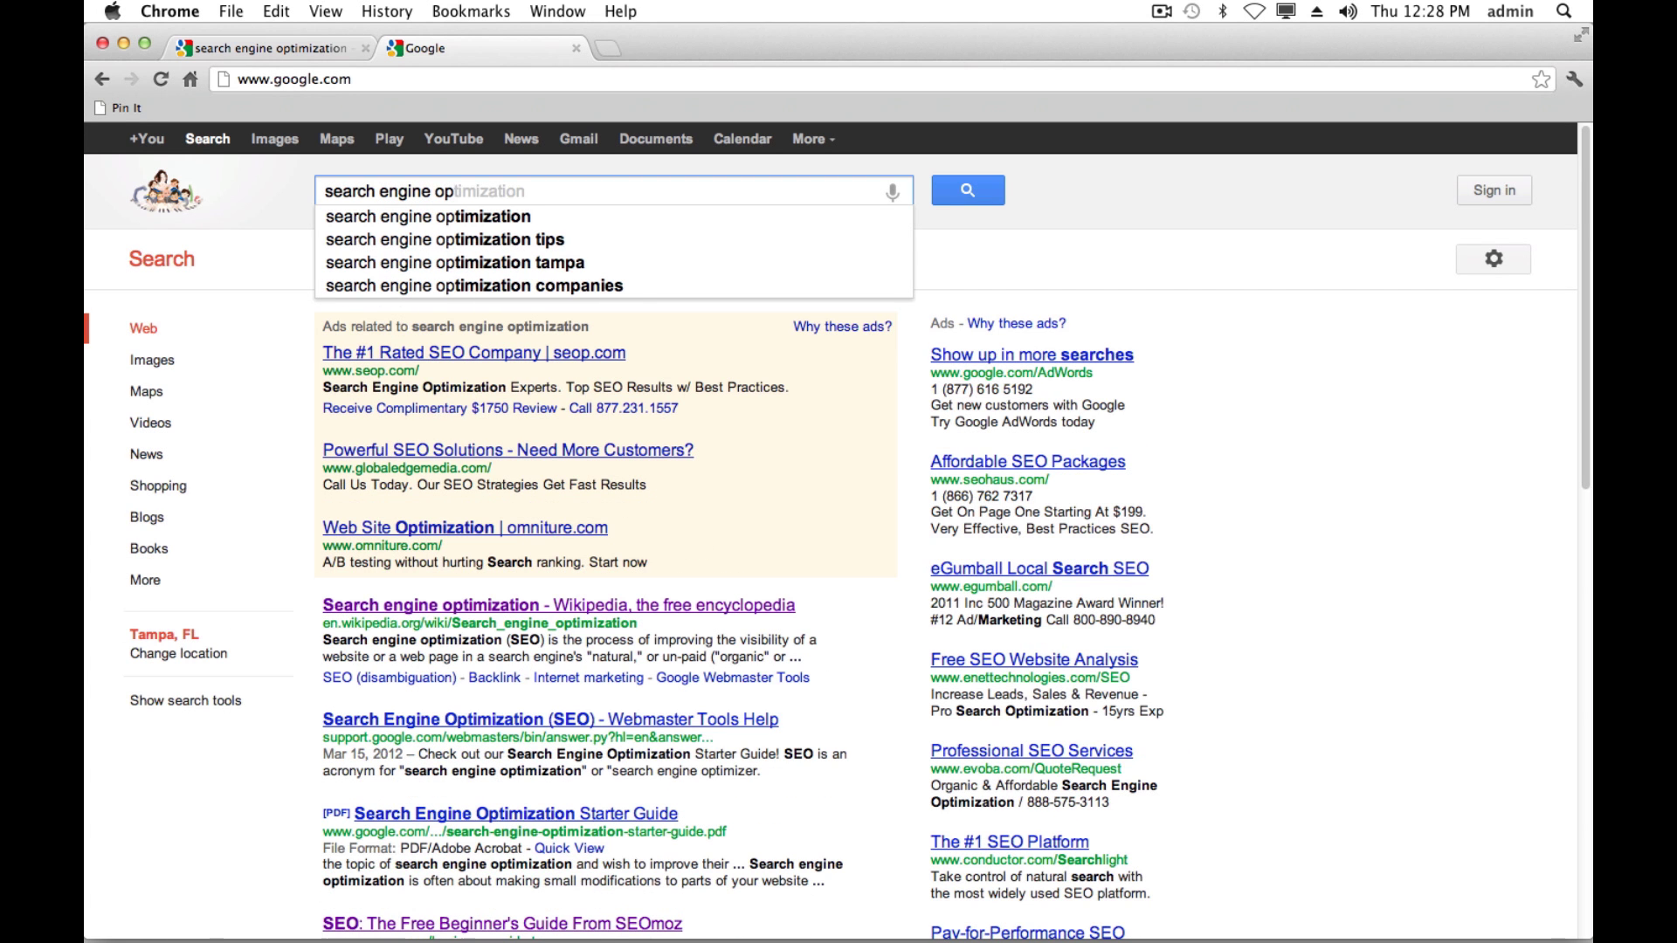
pyautogui.press('Tab')
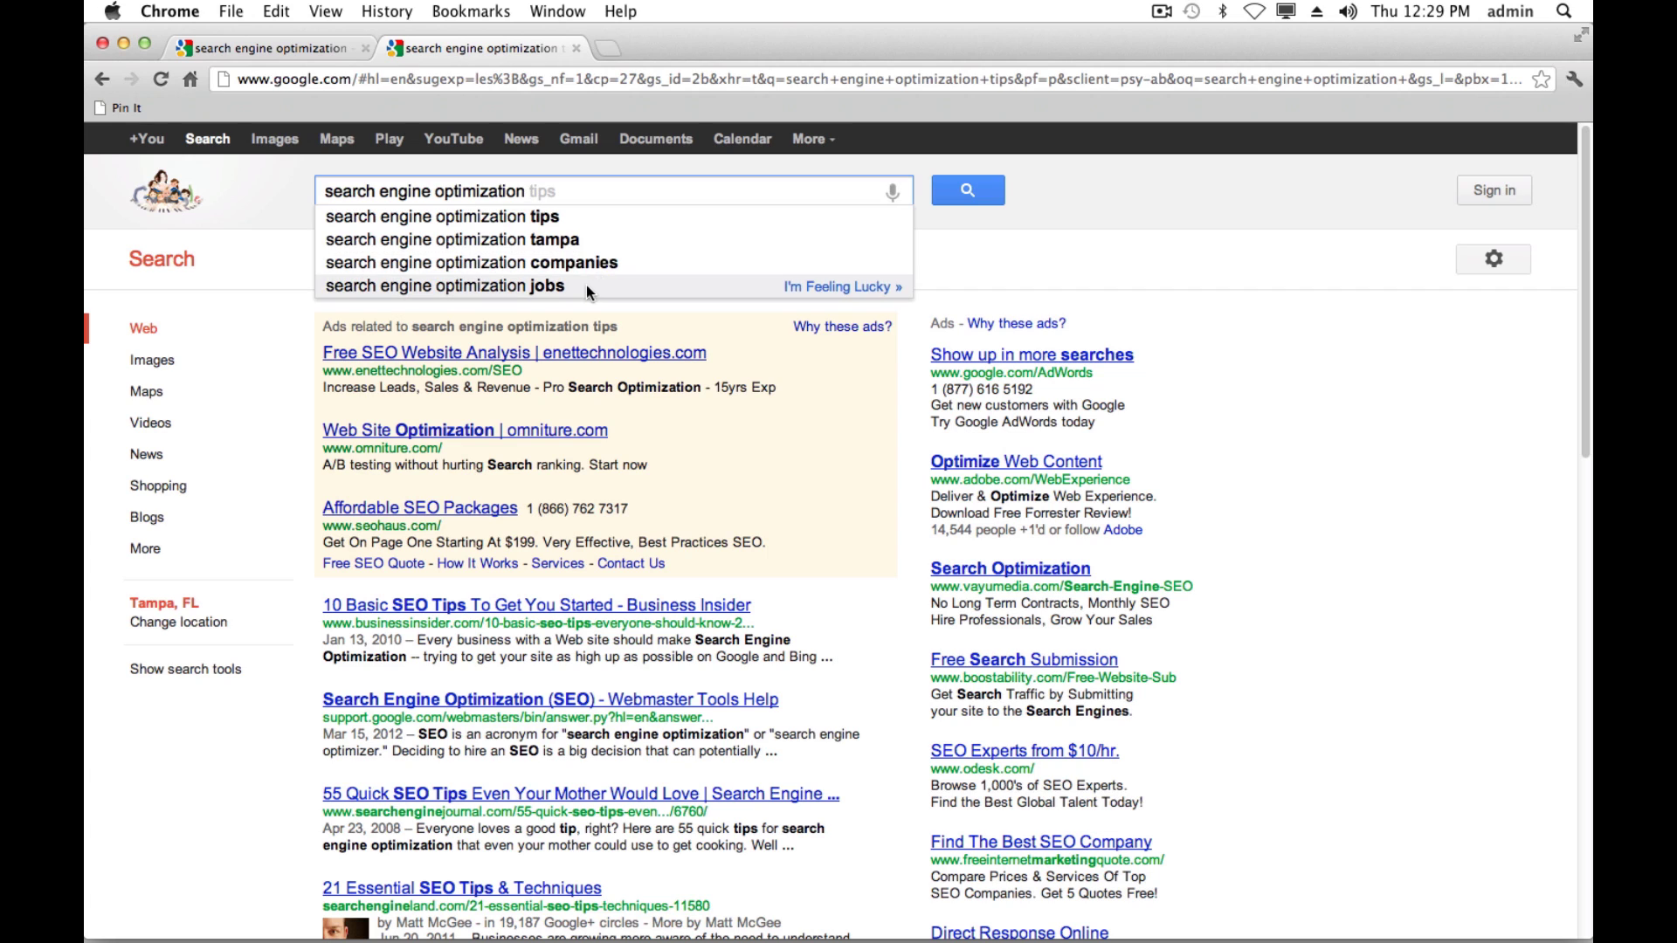
pyautogui.click(541, 218)
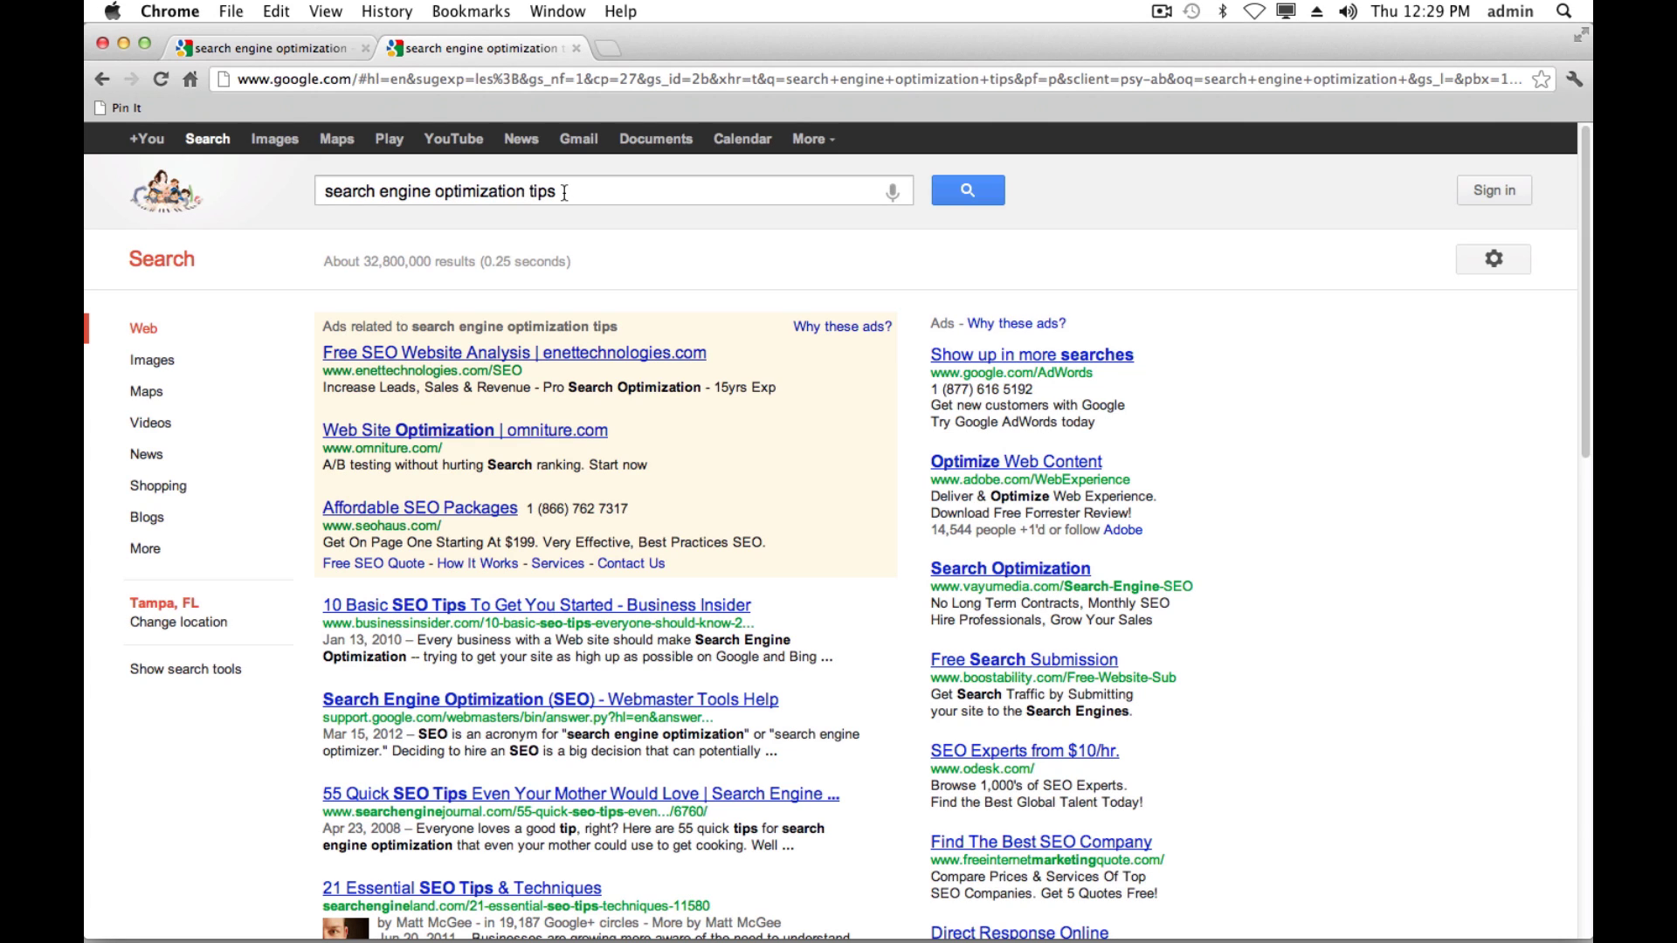
# Replace the tips query with 'tutorial', trying trailing letters a through d, then select that text.
pyautogui.moveTo(566, 192); pyautogui.dragTo(329, 194)
pyautogui.write('tuor')
pyautogui.press('BackSpace')
pyautogui.press('BackSpace')
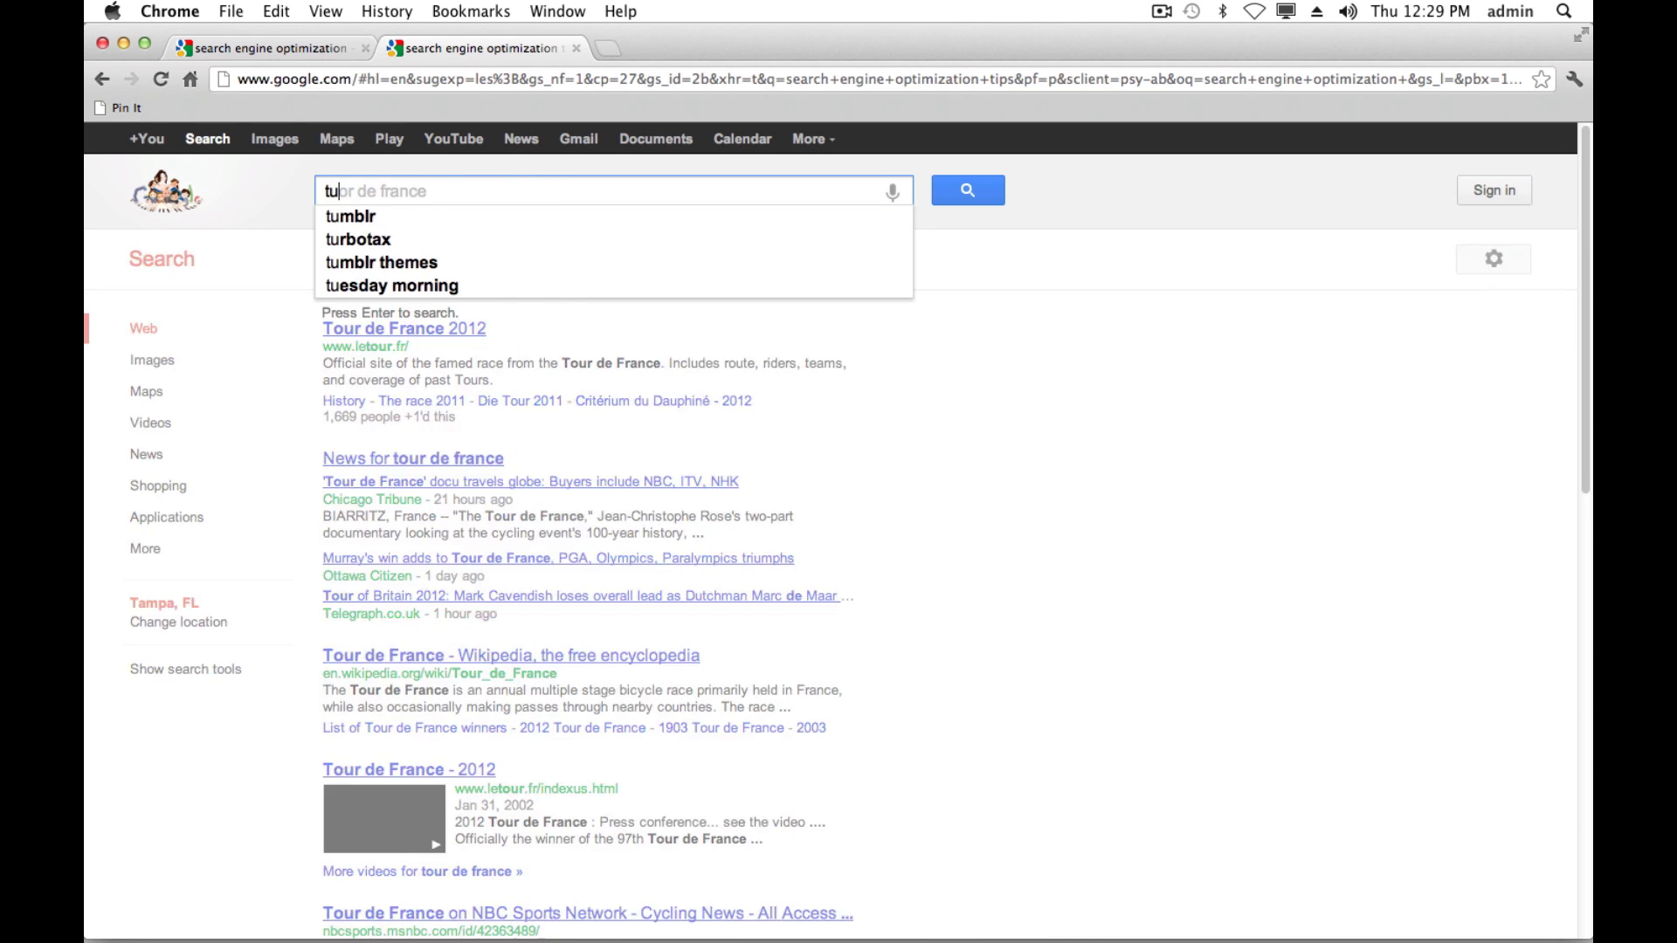
pyautogui.write('torial ')
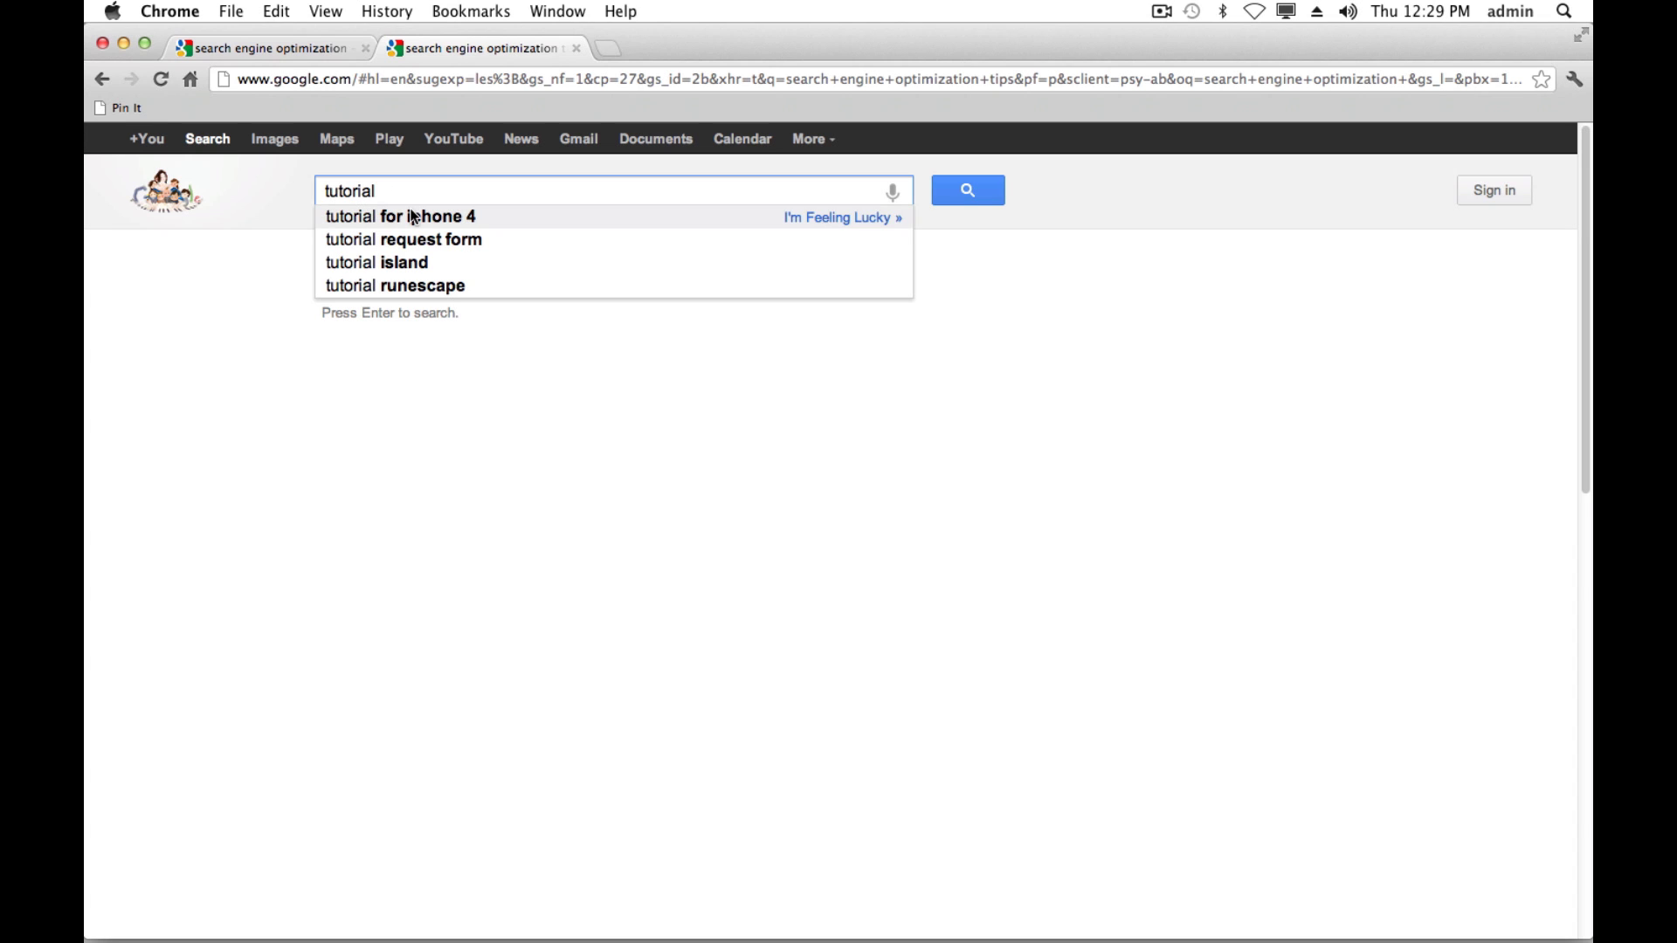
pyautogui.write('a')
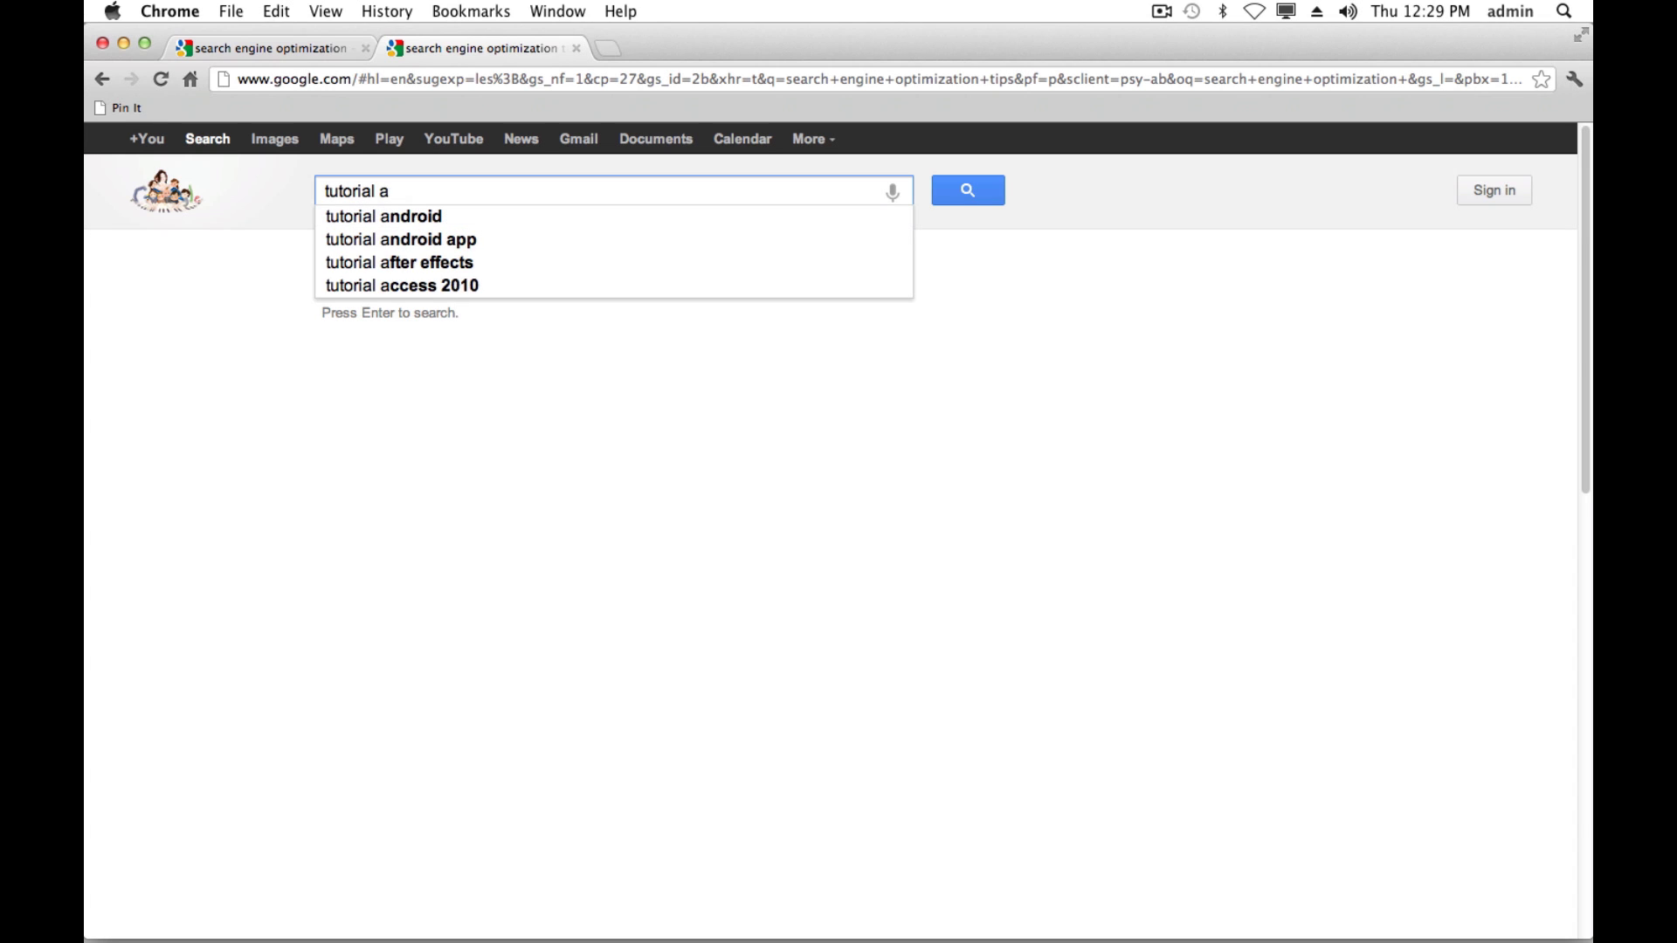
pyautogui.press('BackSpace')
pyautogui.write('b')
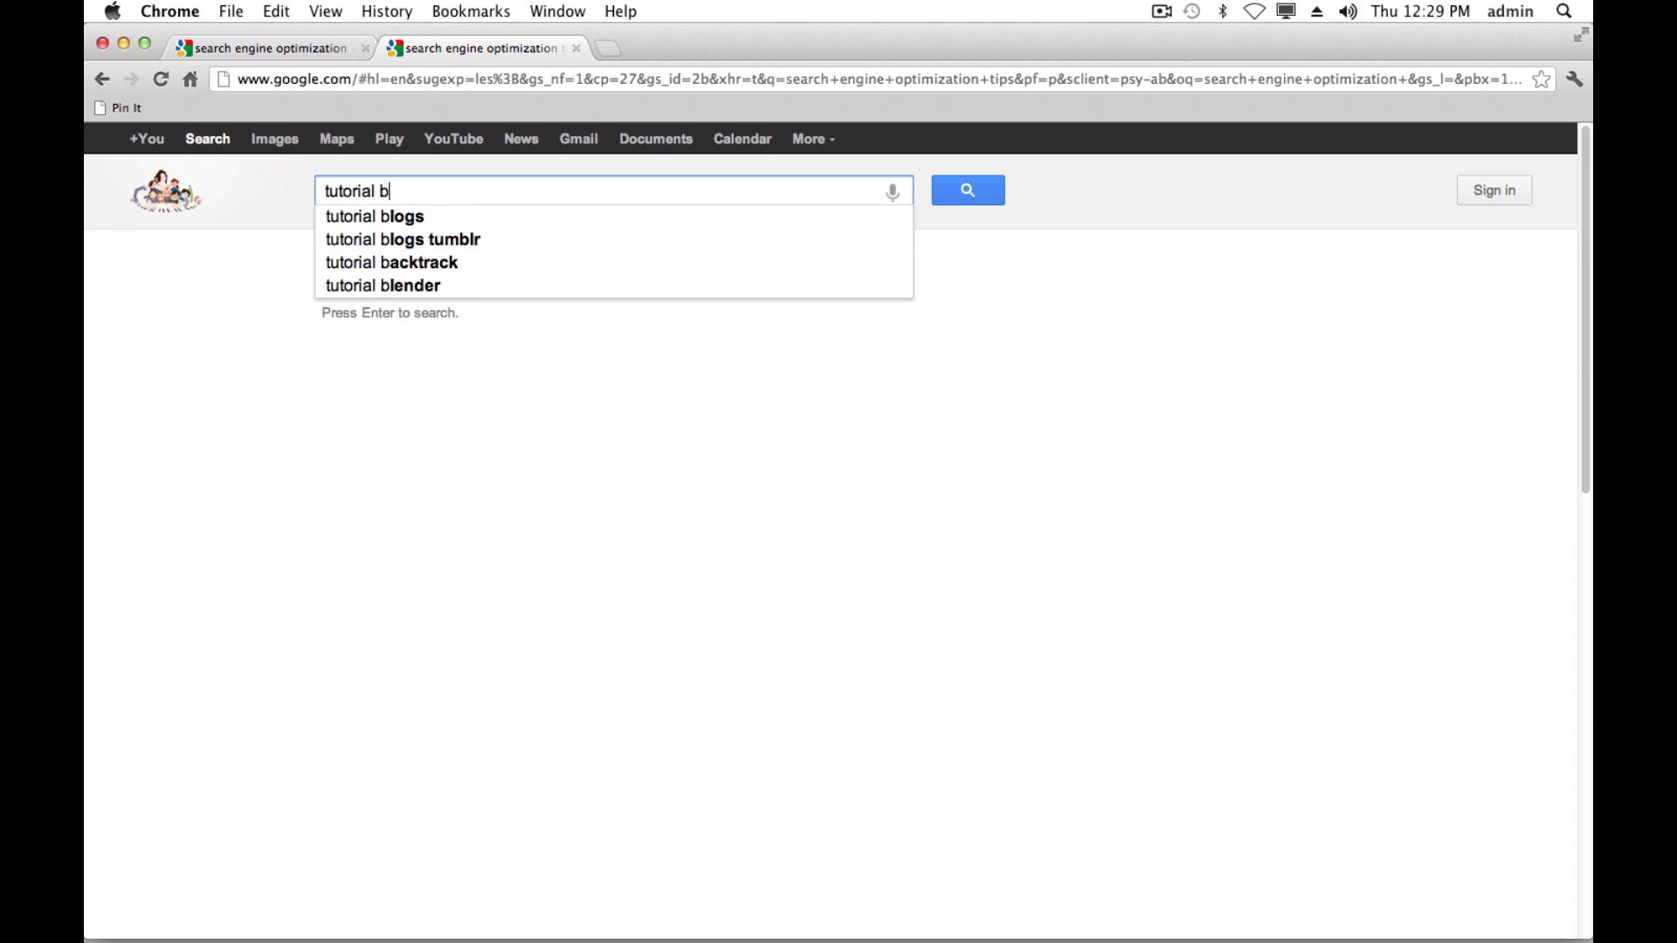
pyautogui.press('BackSpace')
pyautogui.write('c')
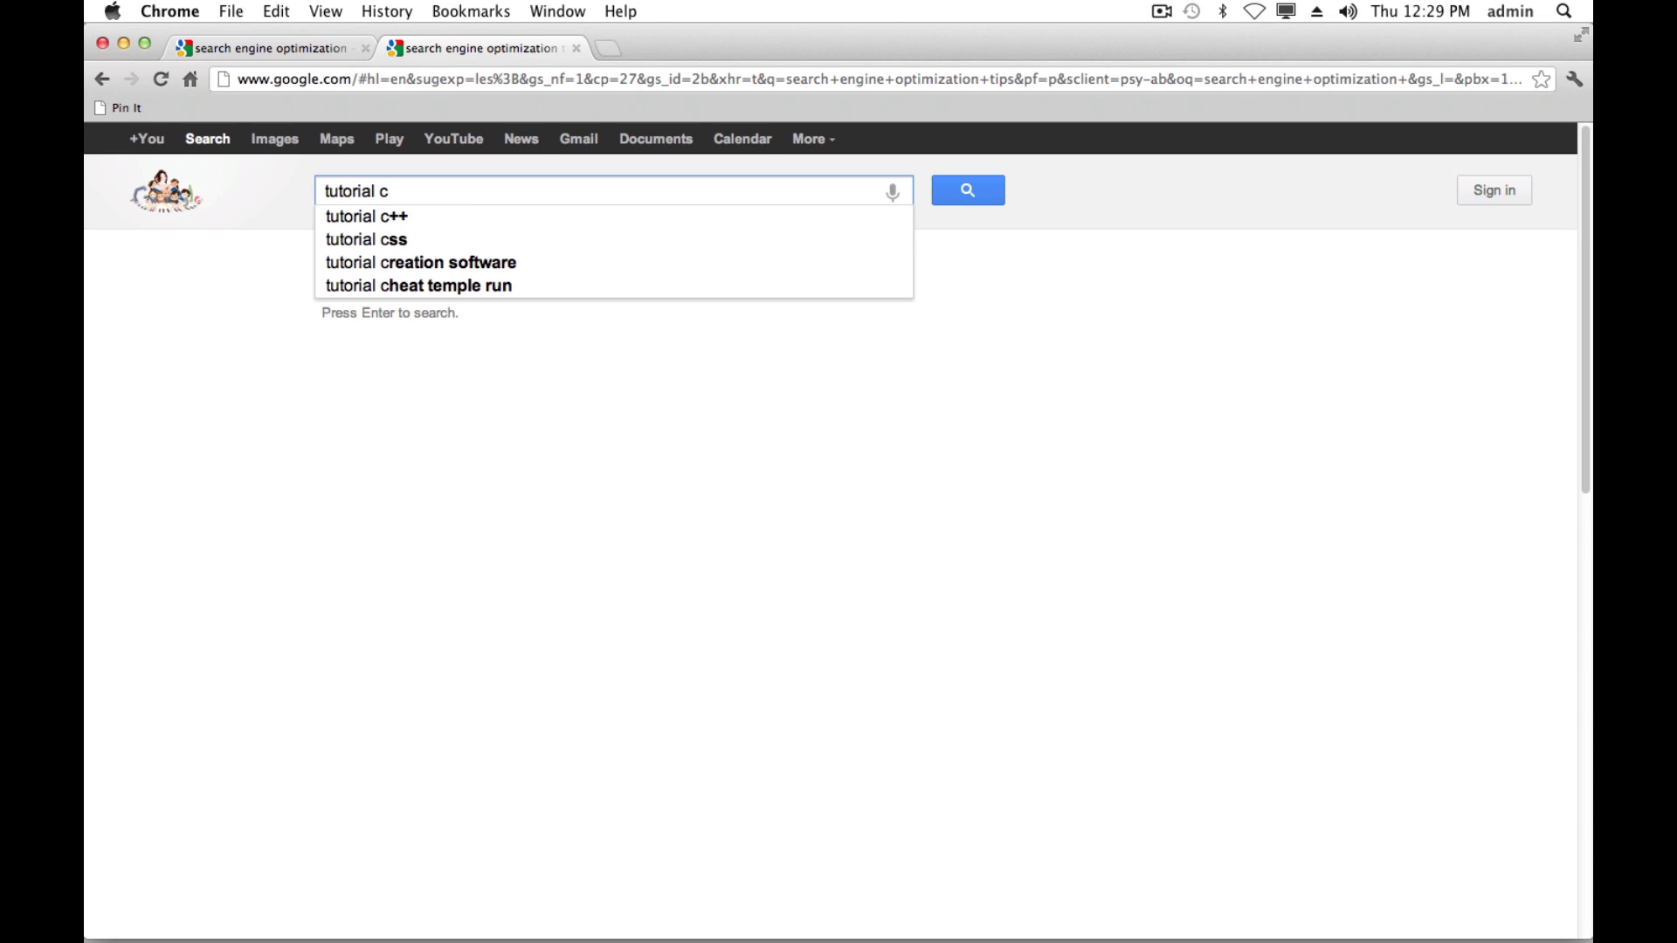
pyautogui.press('BackSpace')
pyautogui.write('d')
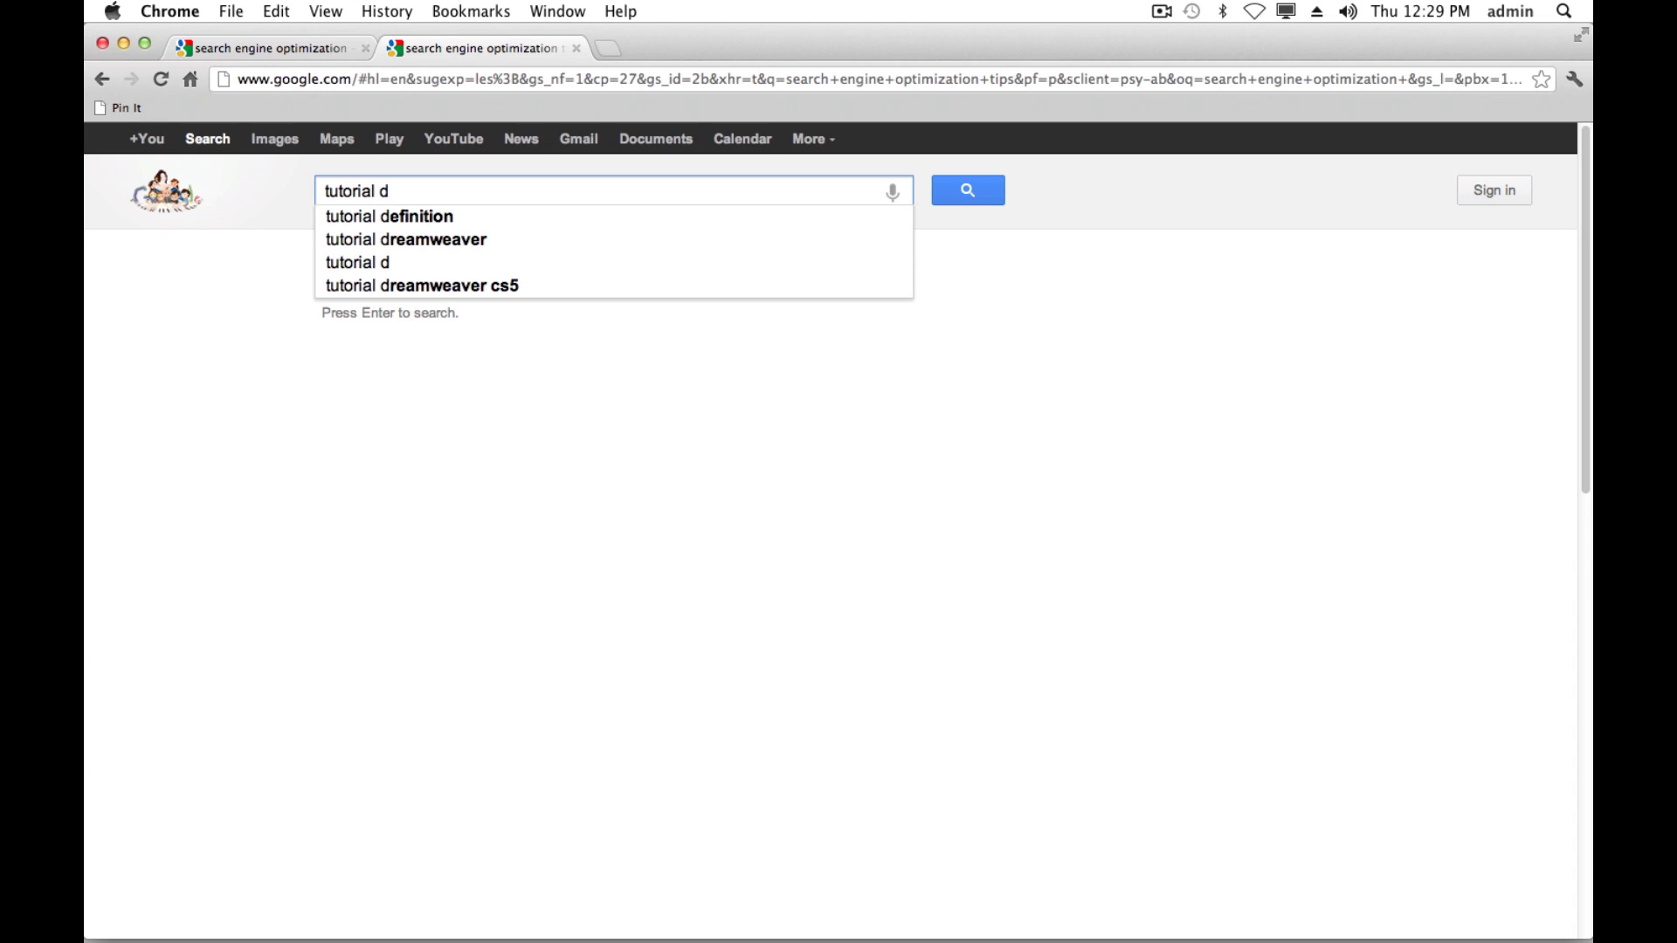
pyautogui.click(353, 81)
pyautogui.moveTo(401, 192); pyautogui.dragTo(303, 188)
# Search 'prepare facebook profile' and open the AnsonAlex.com Facebook Timeline article.
pyautogui.write('prep')
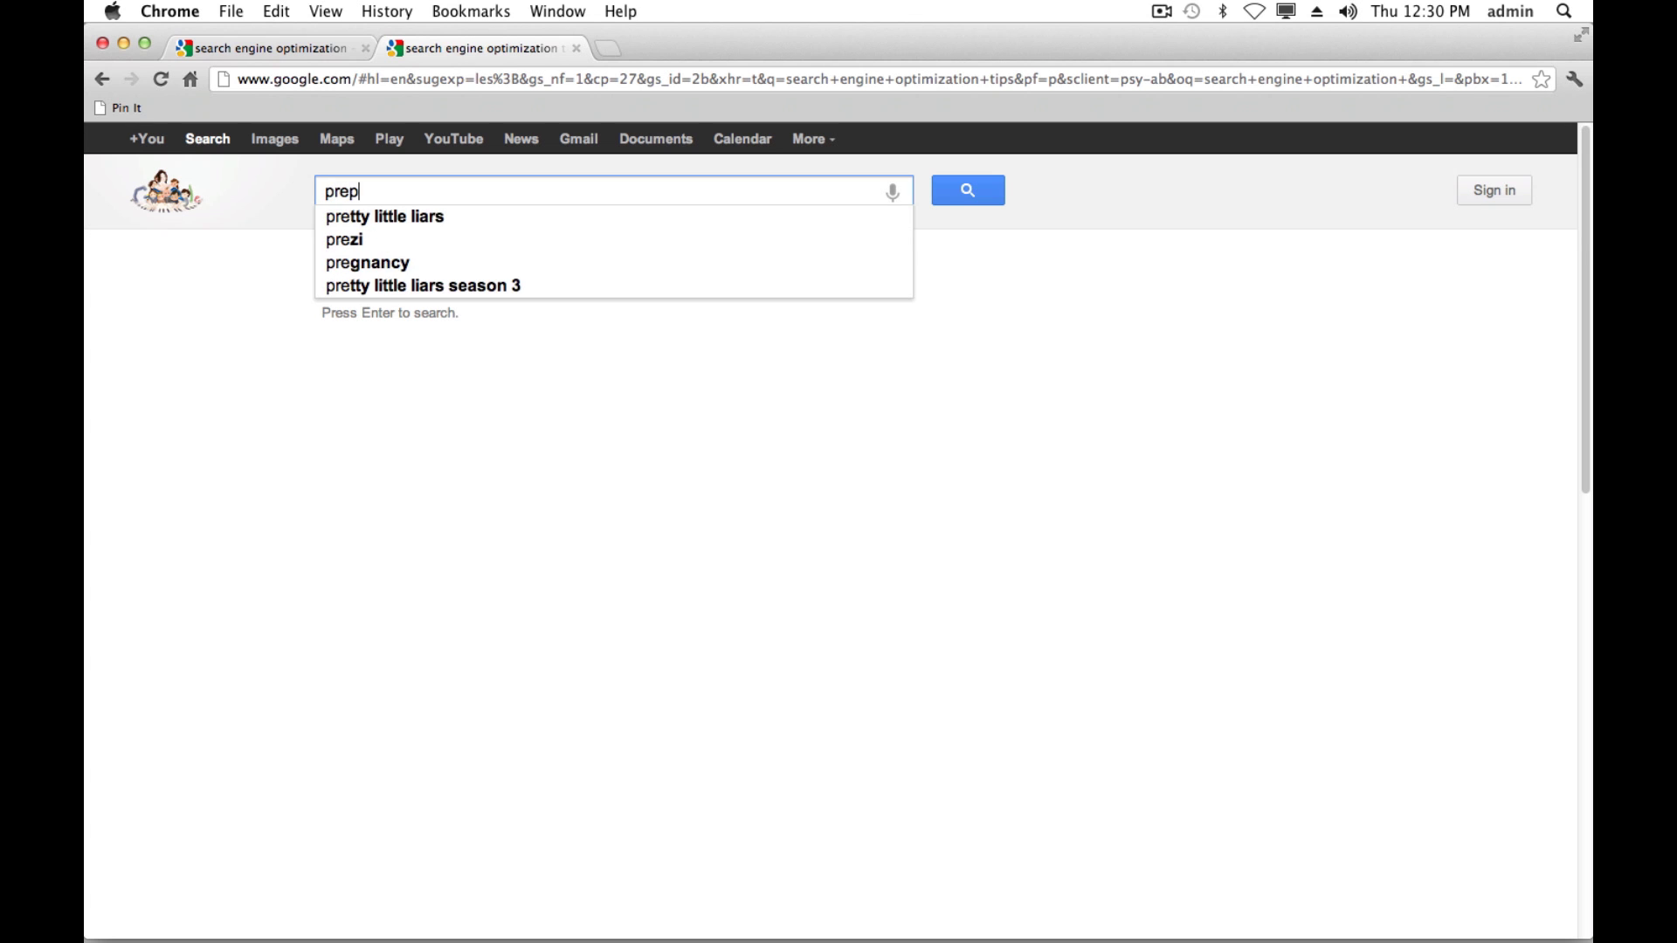
pyautogui.write('are facebook profile')
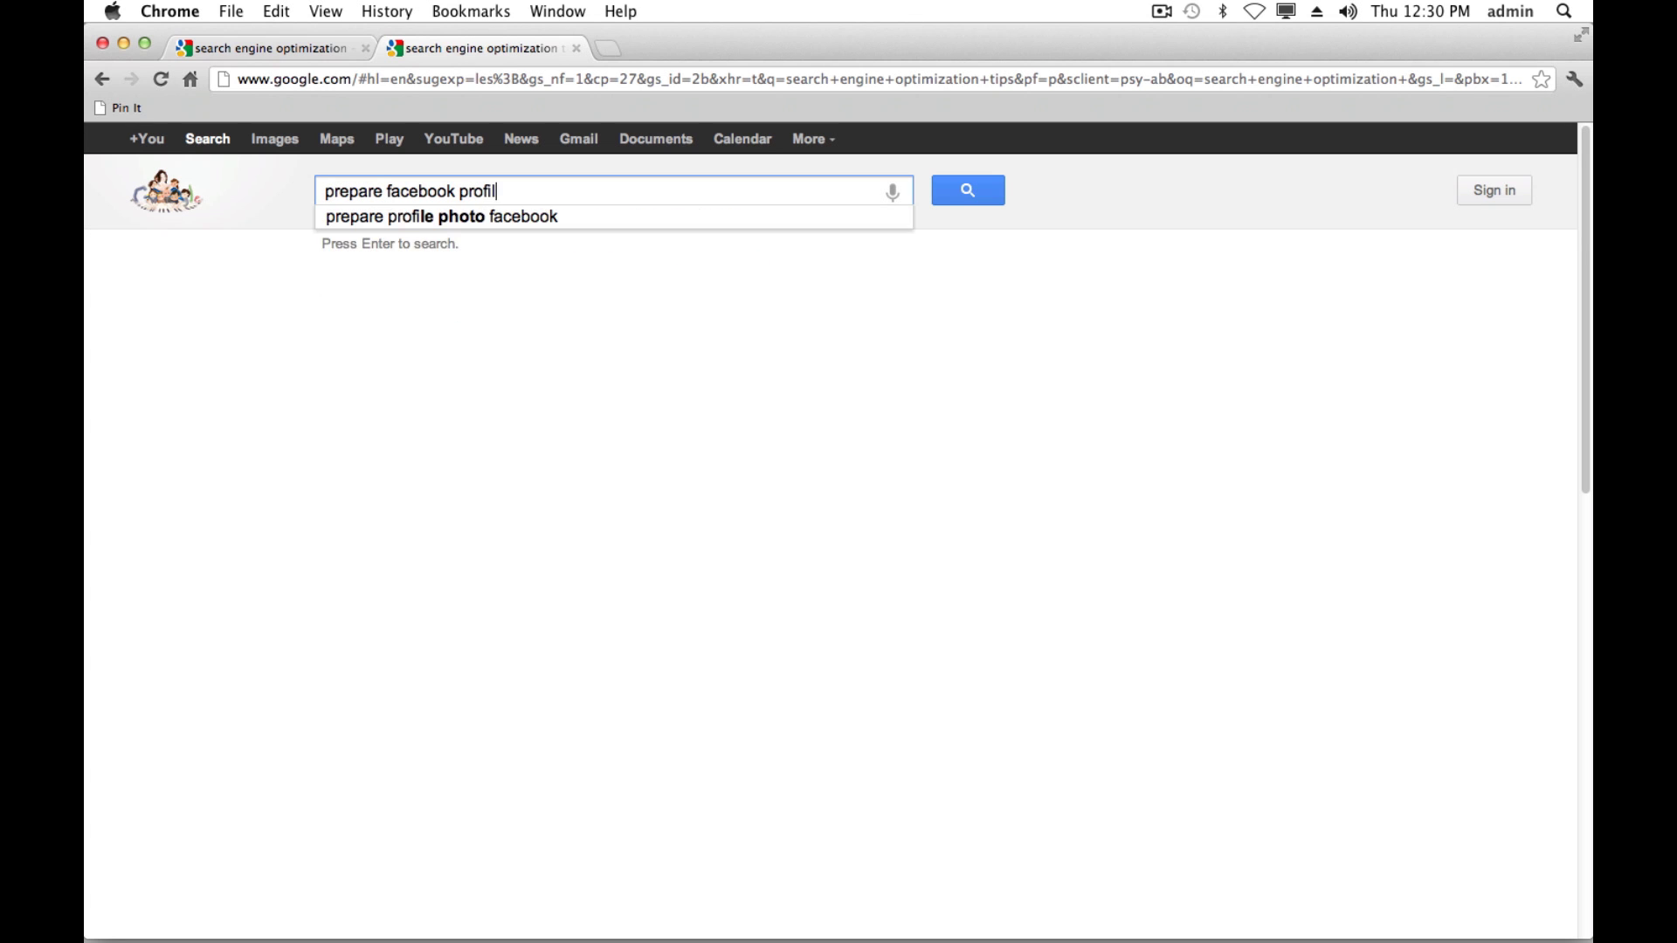
pyautogui.press('Return')
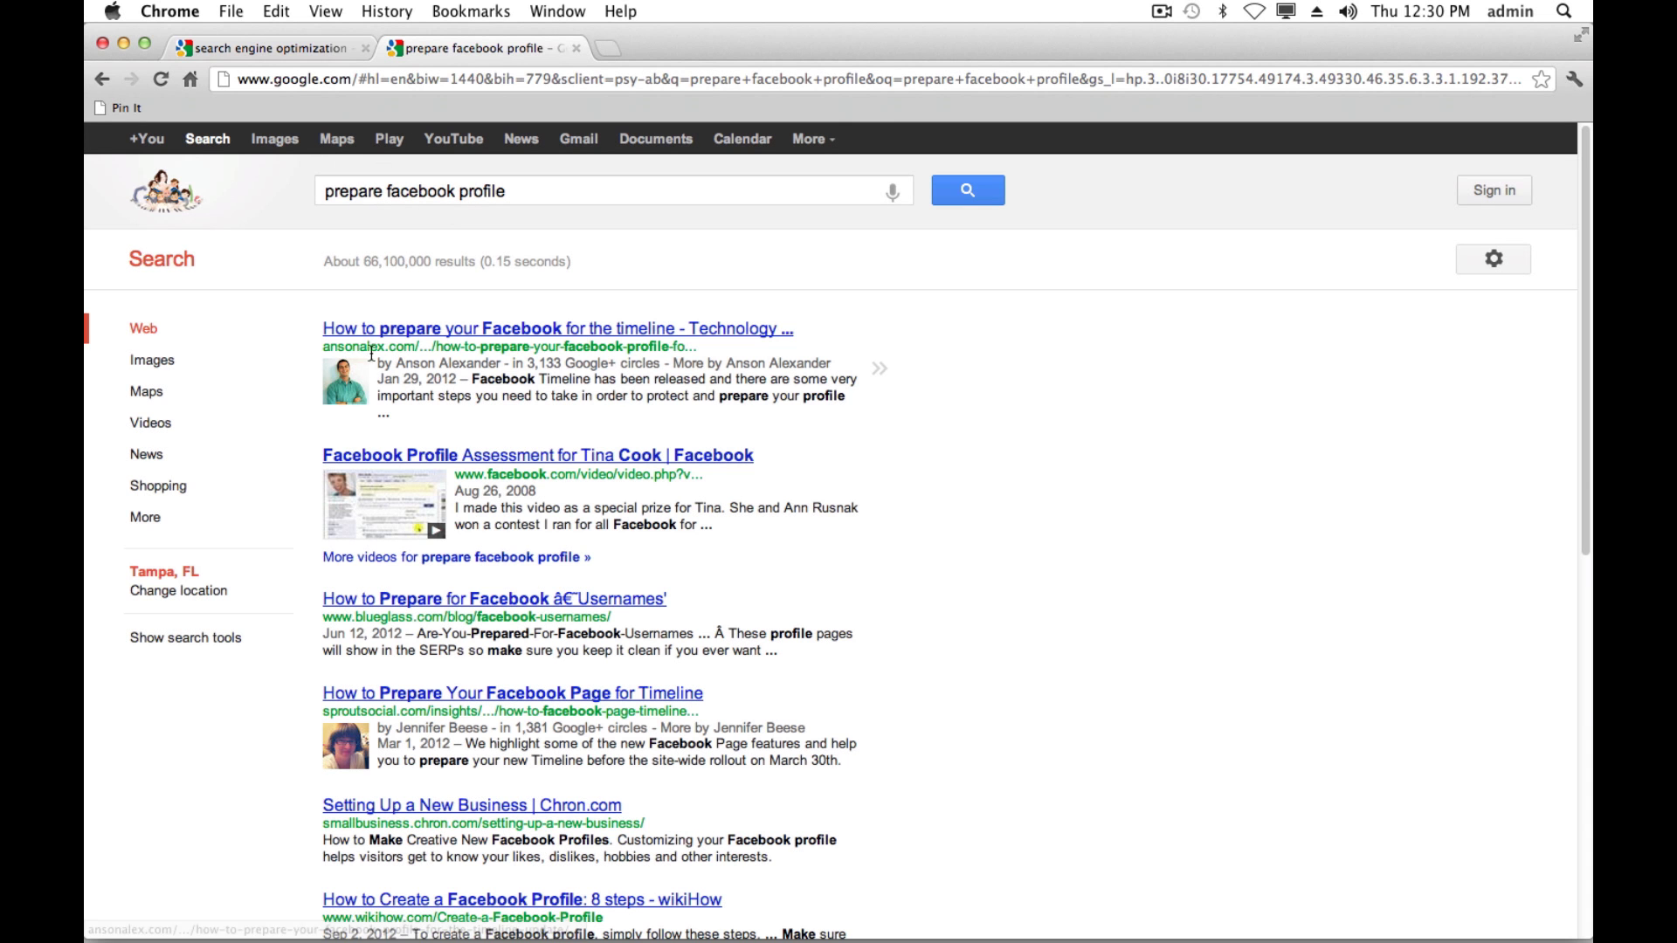
pyautogui.click(507, 336)
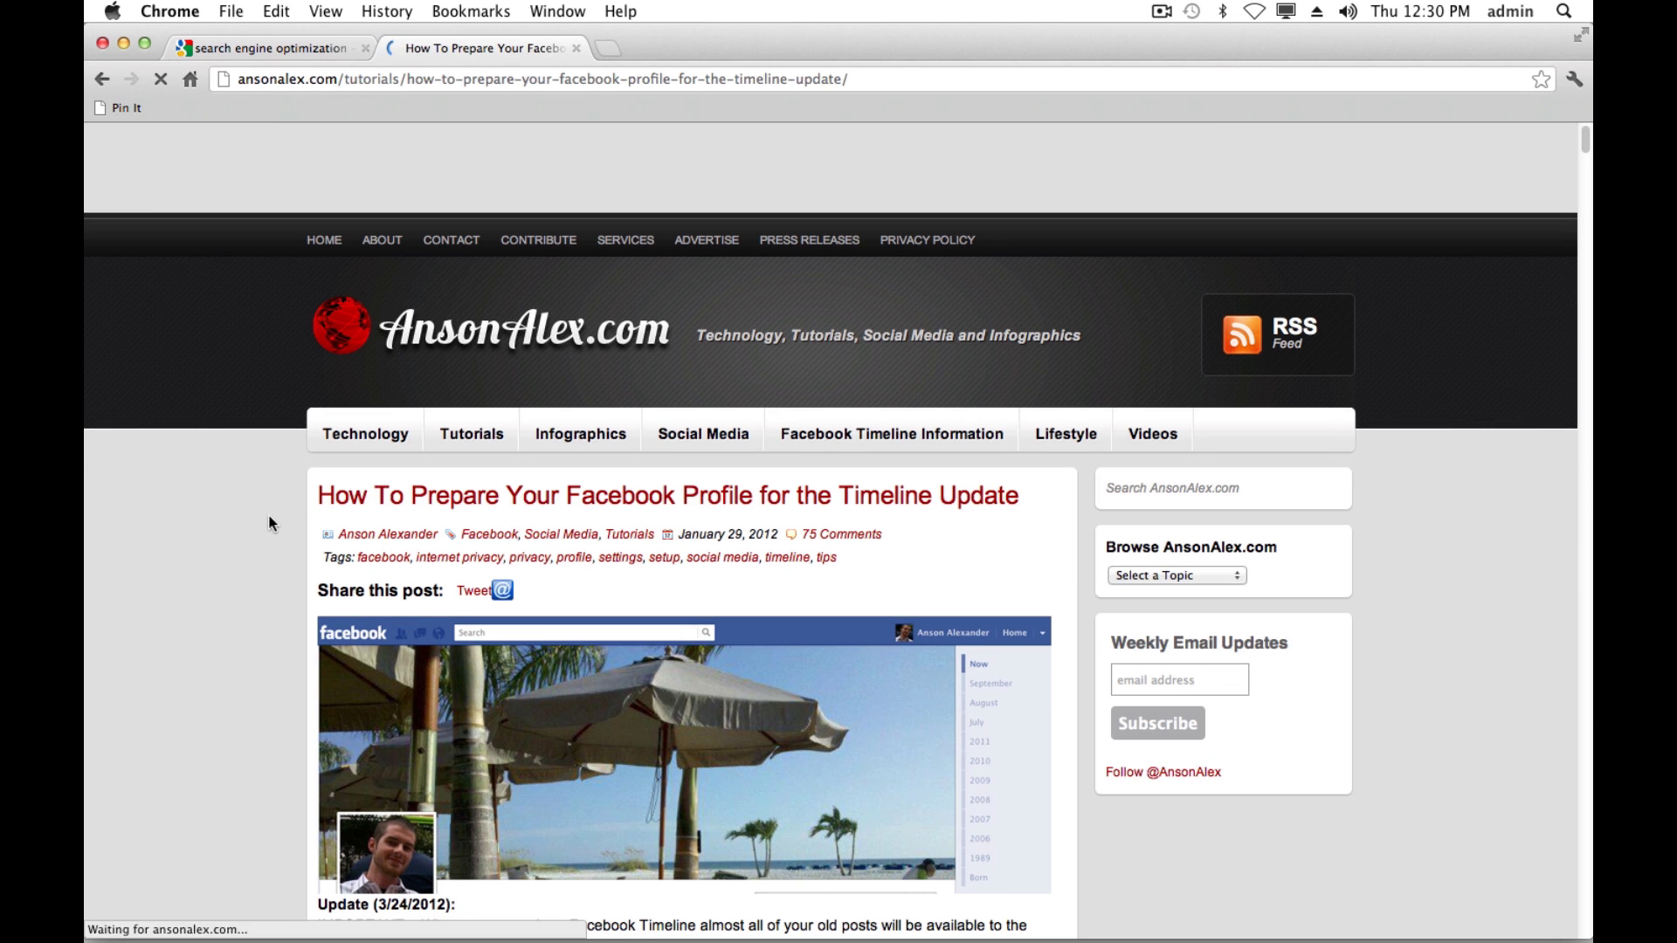
pyautogui.scroll(-5, 292, 519)
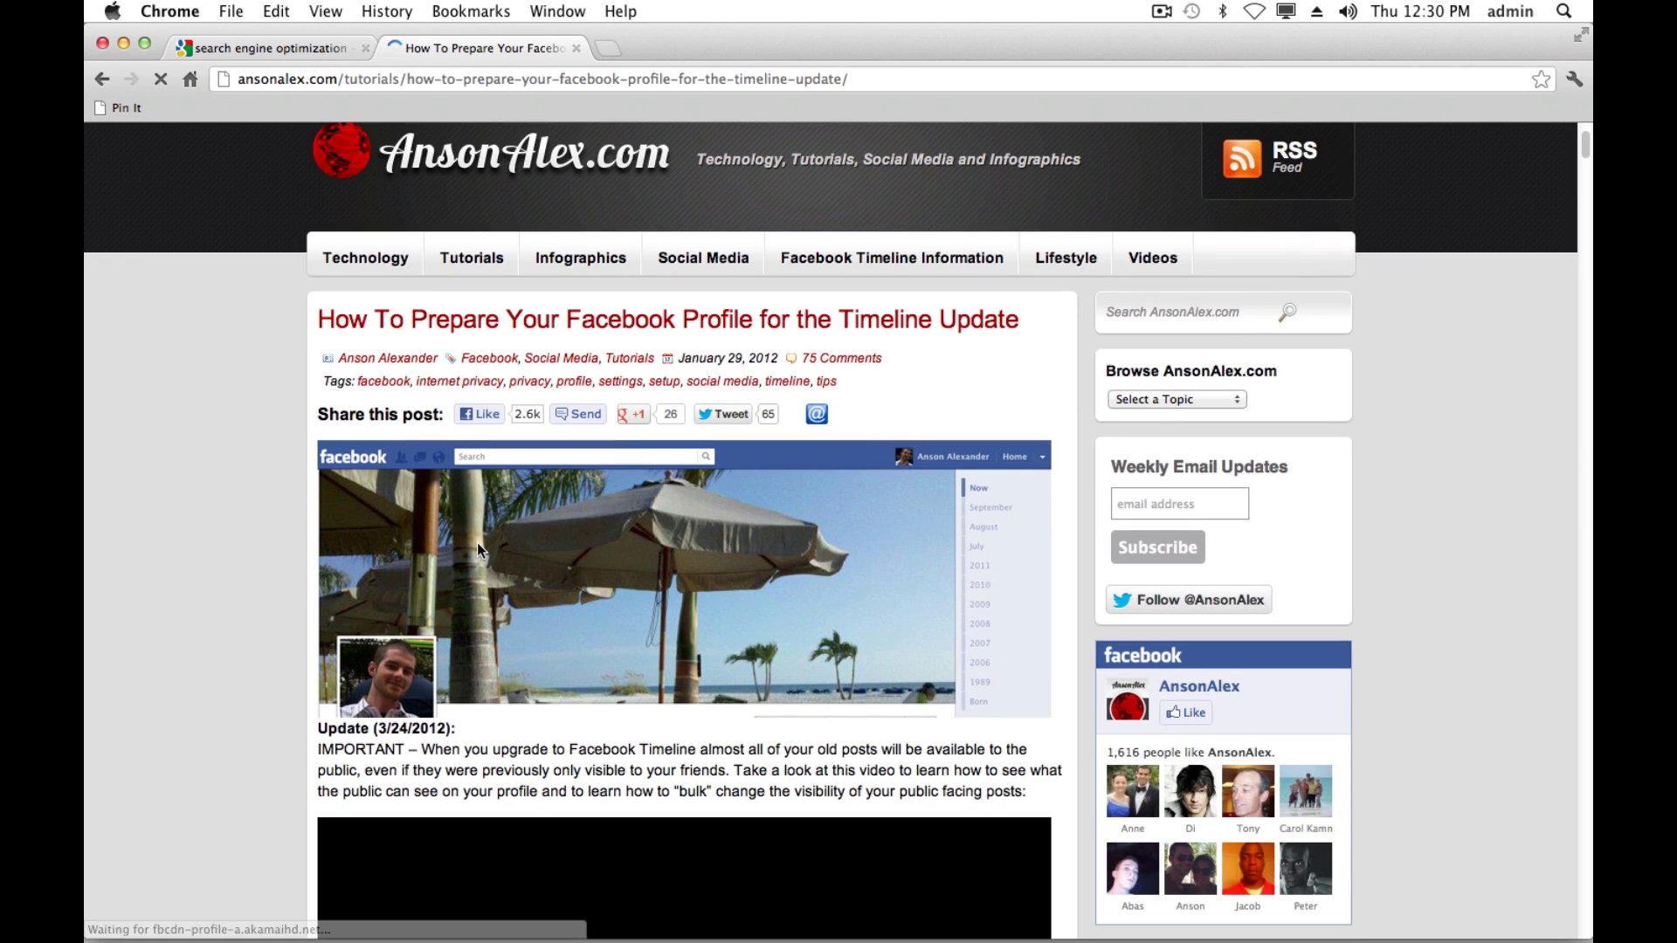
# Copy the article's cover image URL and load the image in a new tab.
pyautogui.rightClick(492, 525)
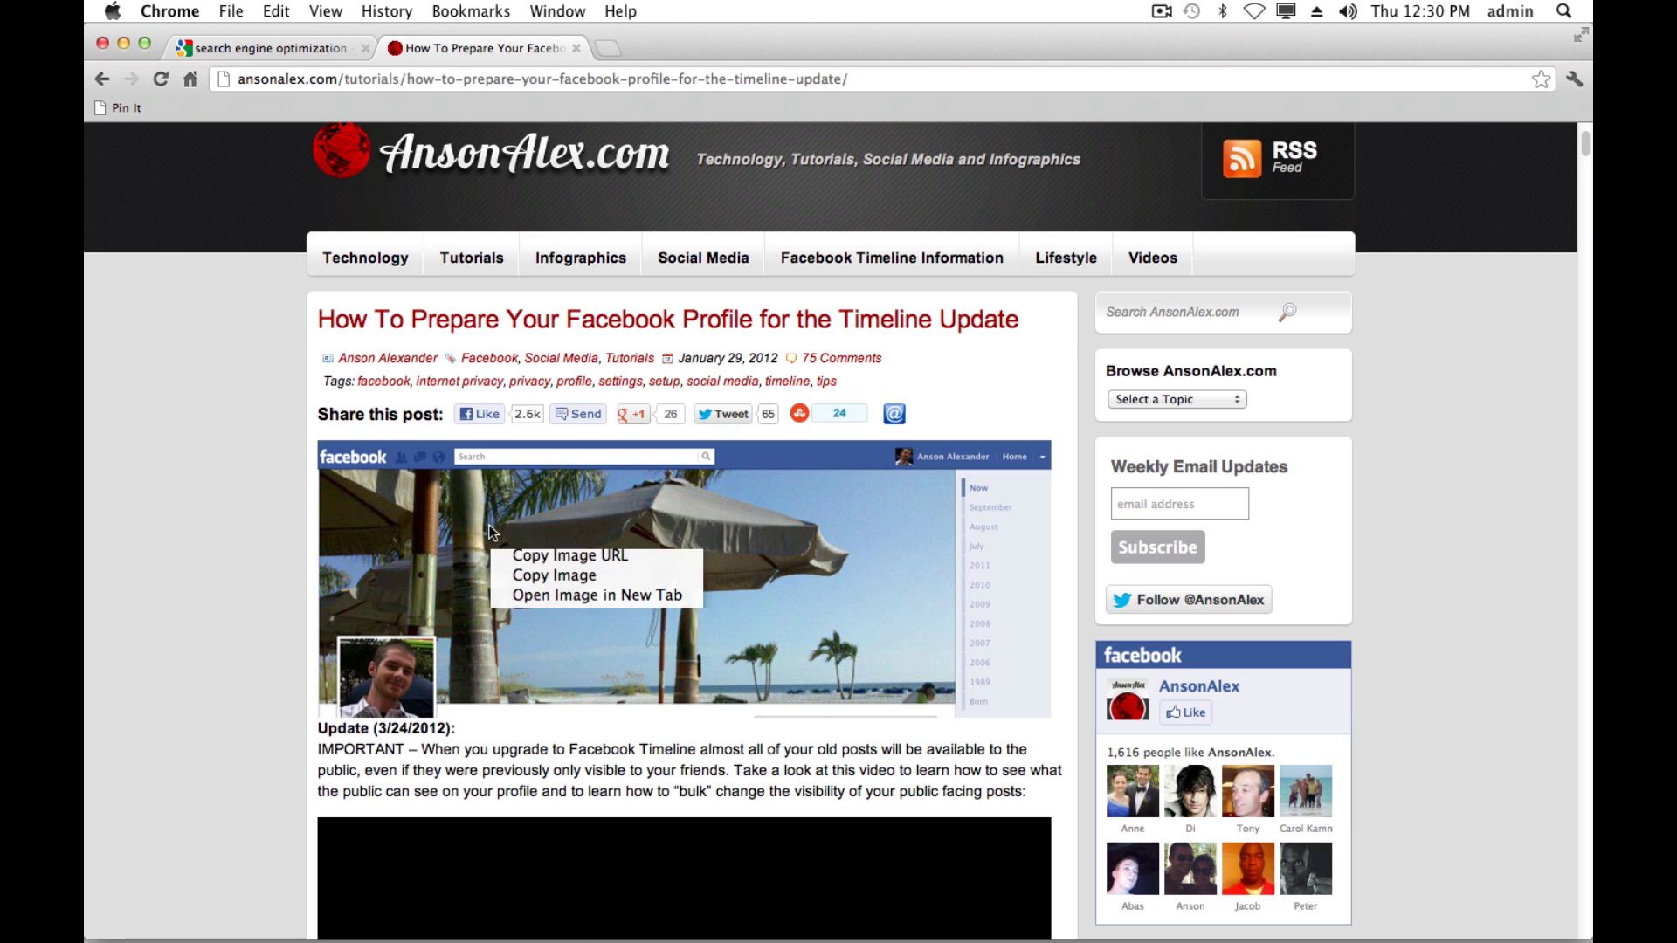
pyautogui.click(559, 559)
pyautogui.press('super+t')
pyautogui.press('super+v')
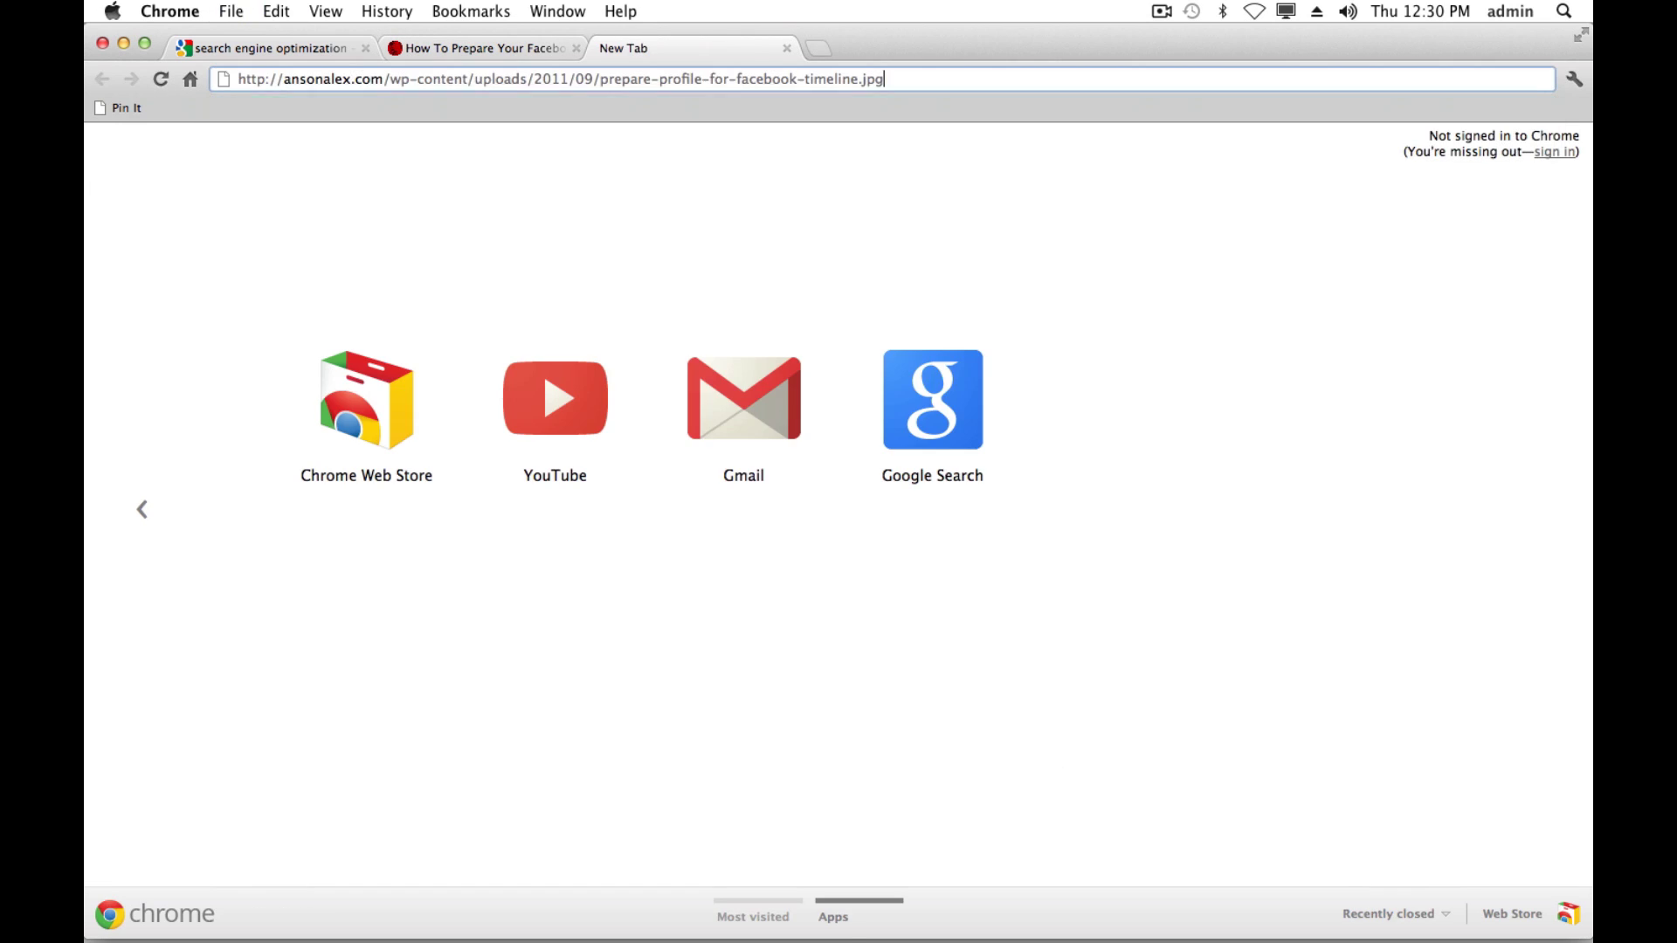
pyautogui.press('Return')
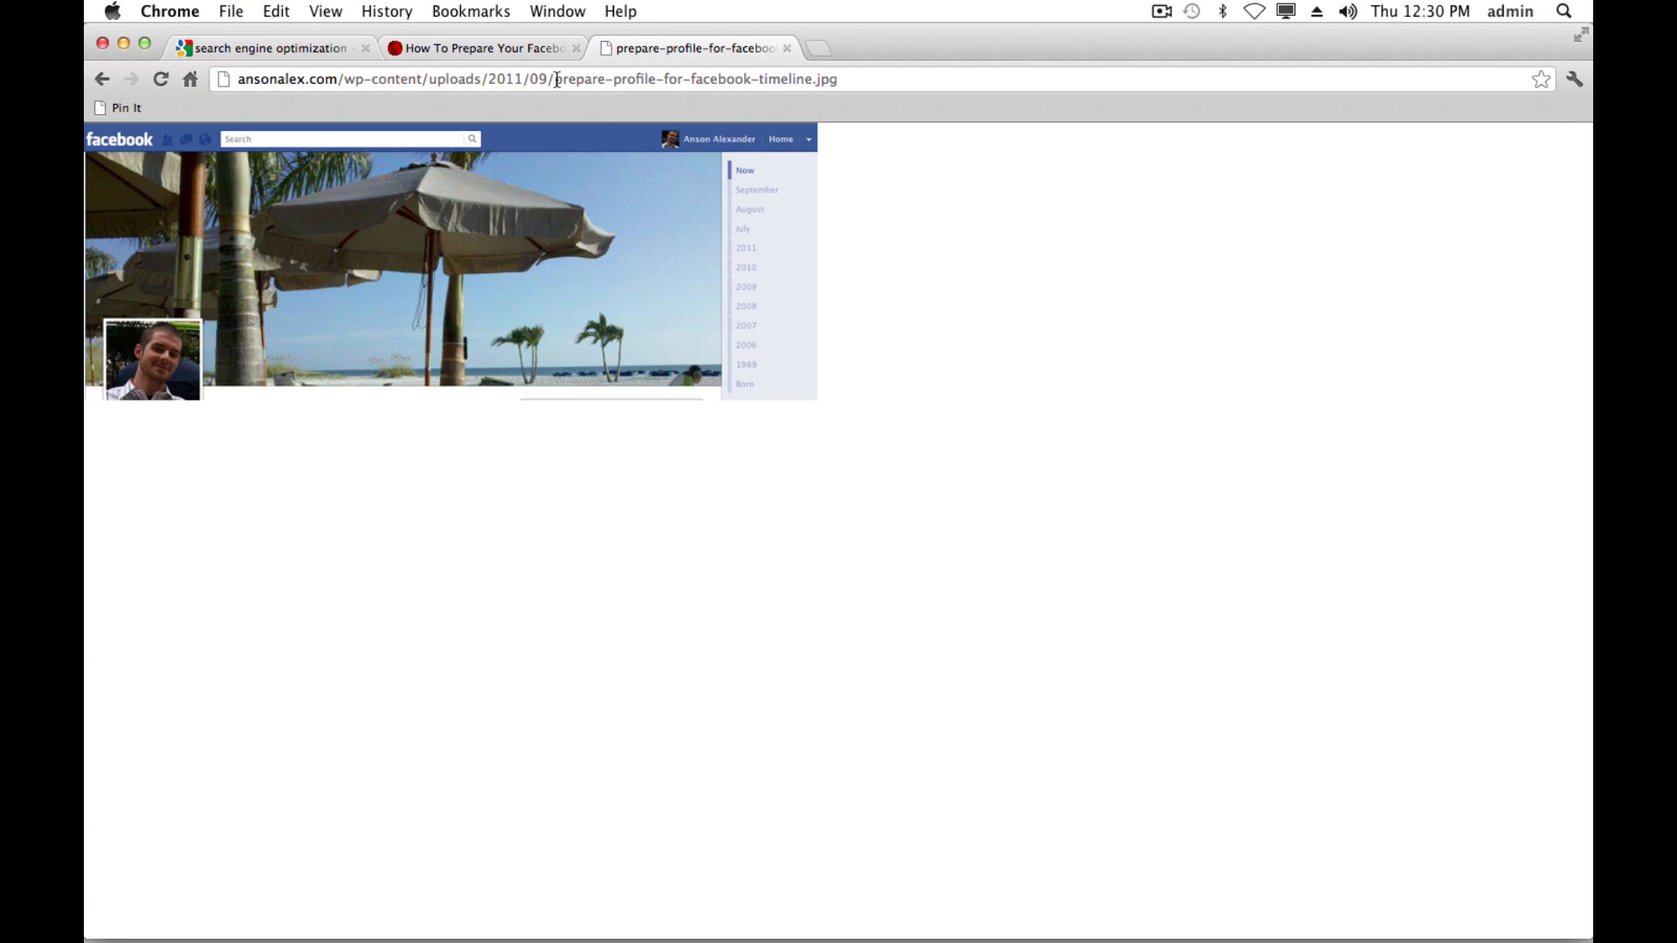
# Select parts of the prepare-profile-for-facebook-timeline.jpg address in the address bar.
pyautogui.moveTo(556, 78); pyautogui.dragTo(752, 78)
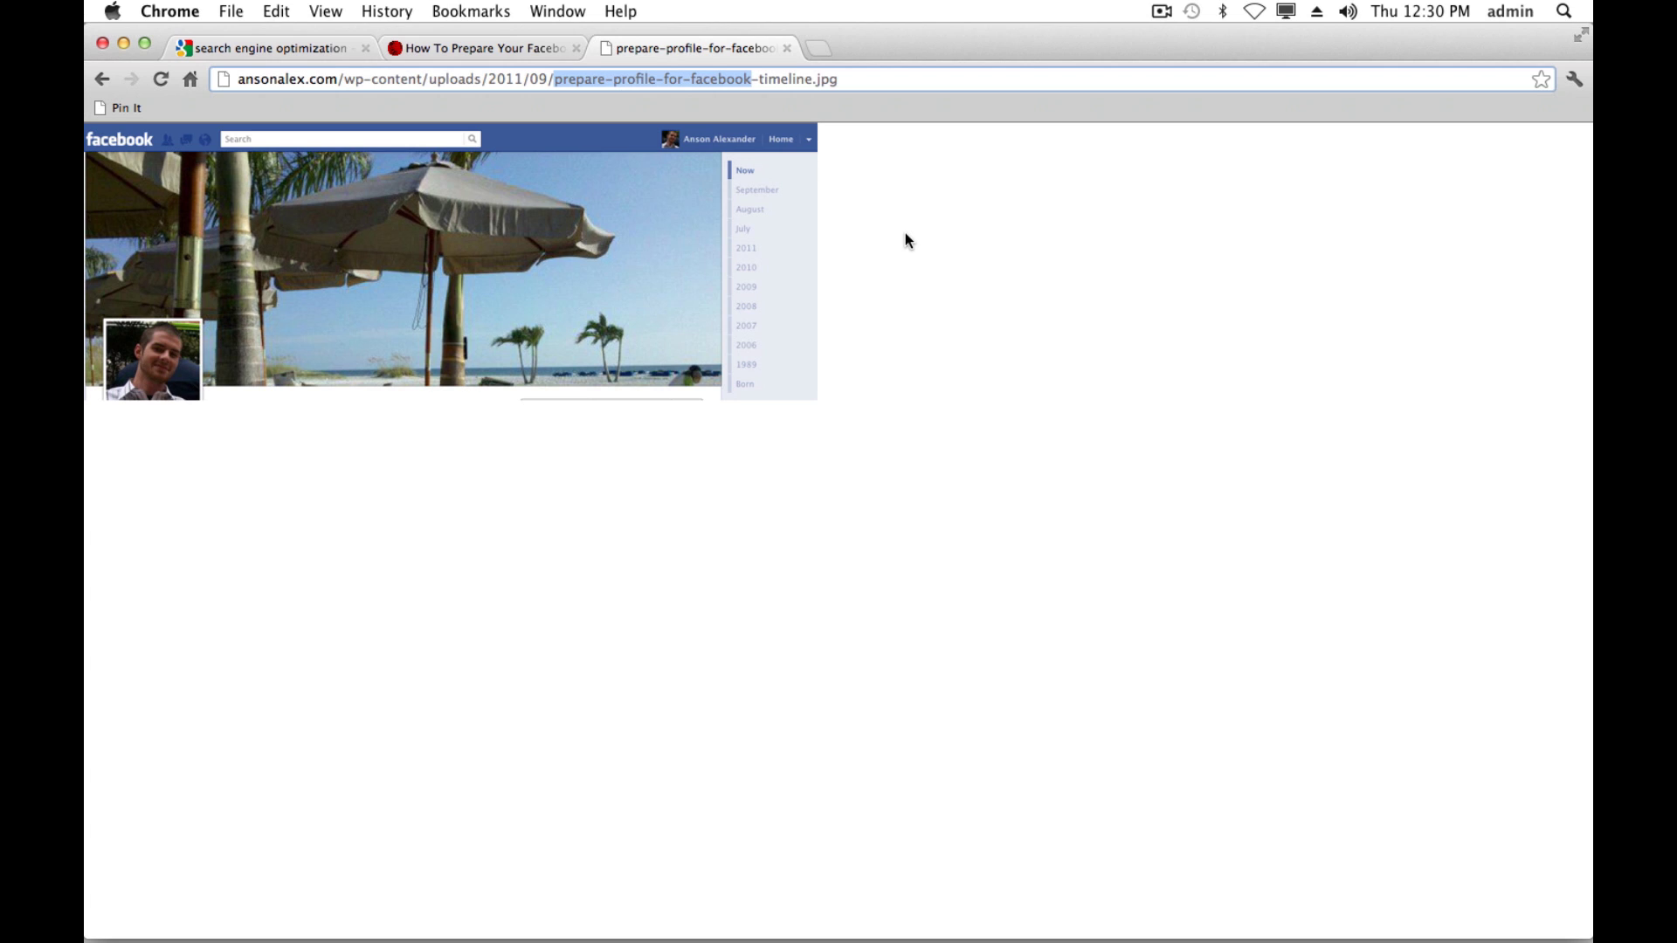
pyautogui.click(554, 79)
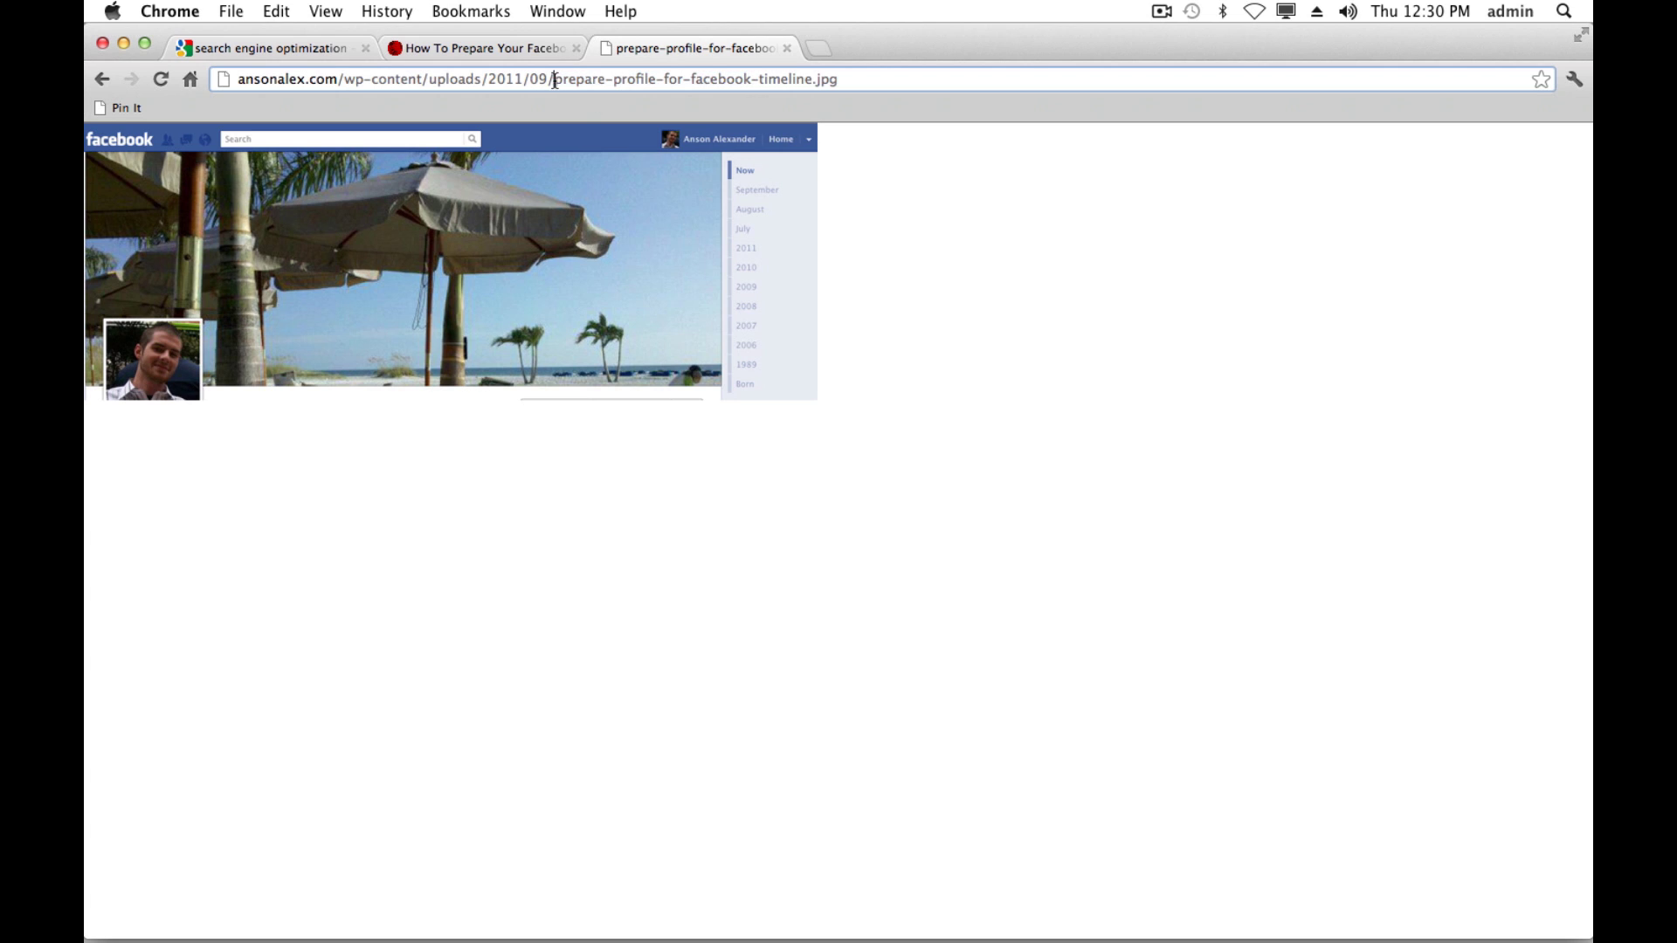
pyautogui.moveTo(555, 79); pyautogui.dragTo(828, 77)
pyautogui.tripleClick(827, 77)
pyautogui.click(899, 173)
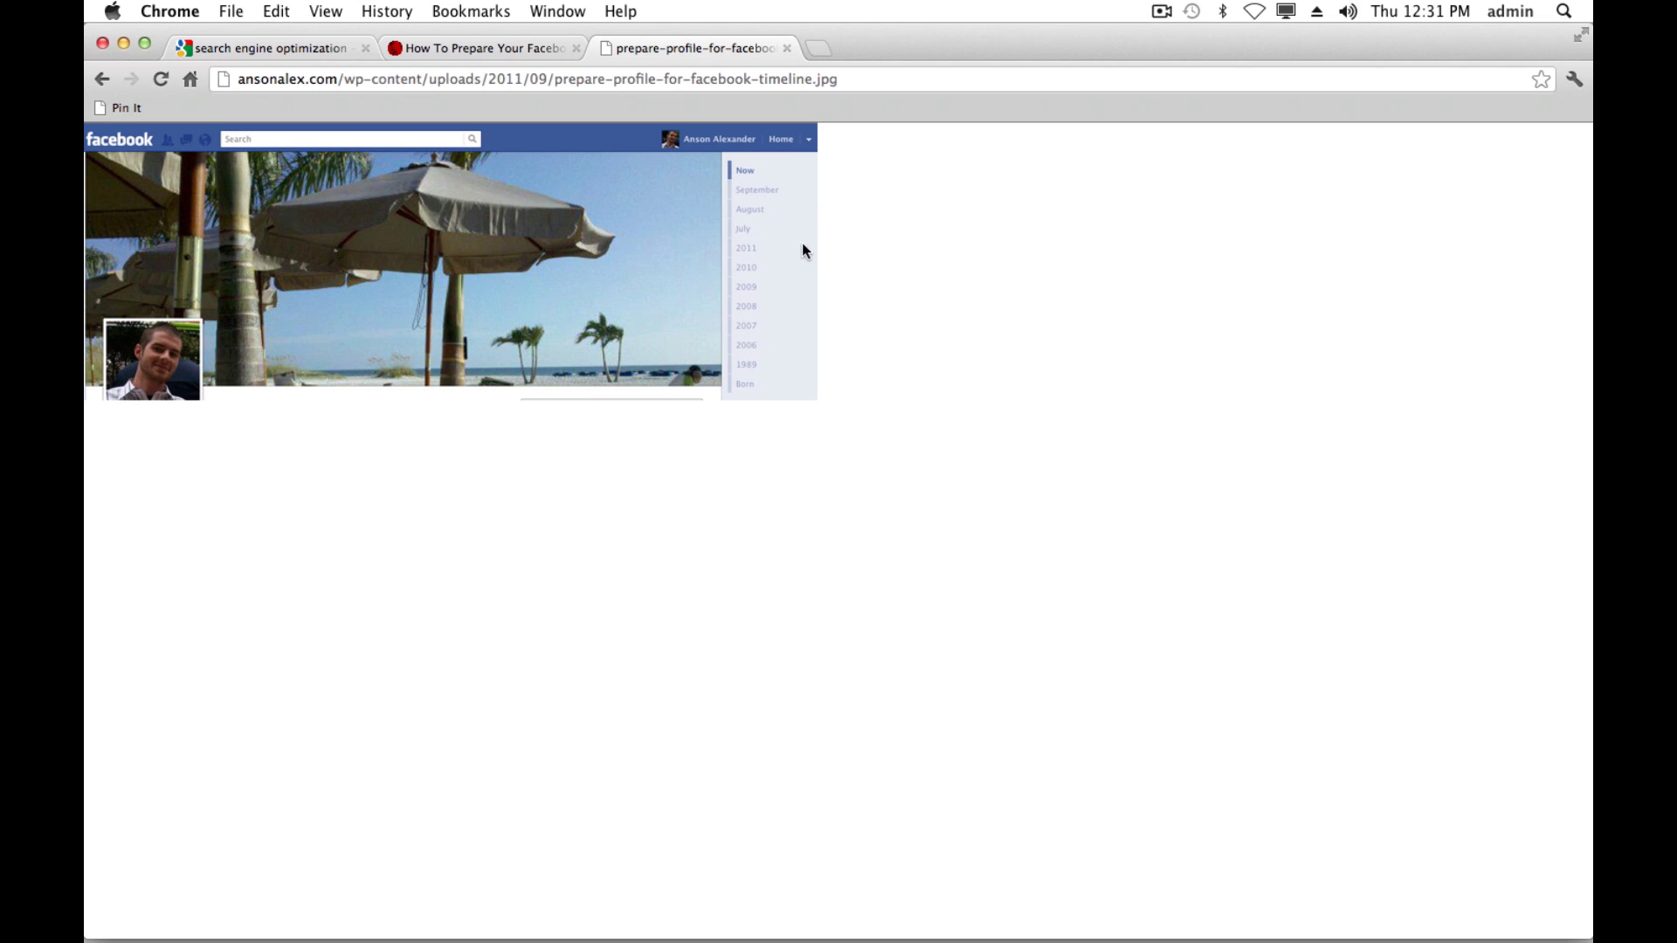
# In a new tab, search 'google keywords' and open the Keyword Tool - Google AdWords result.
pyautogui.click(818, 49)
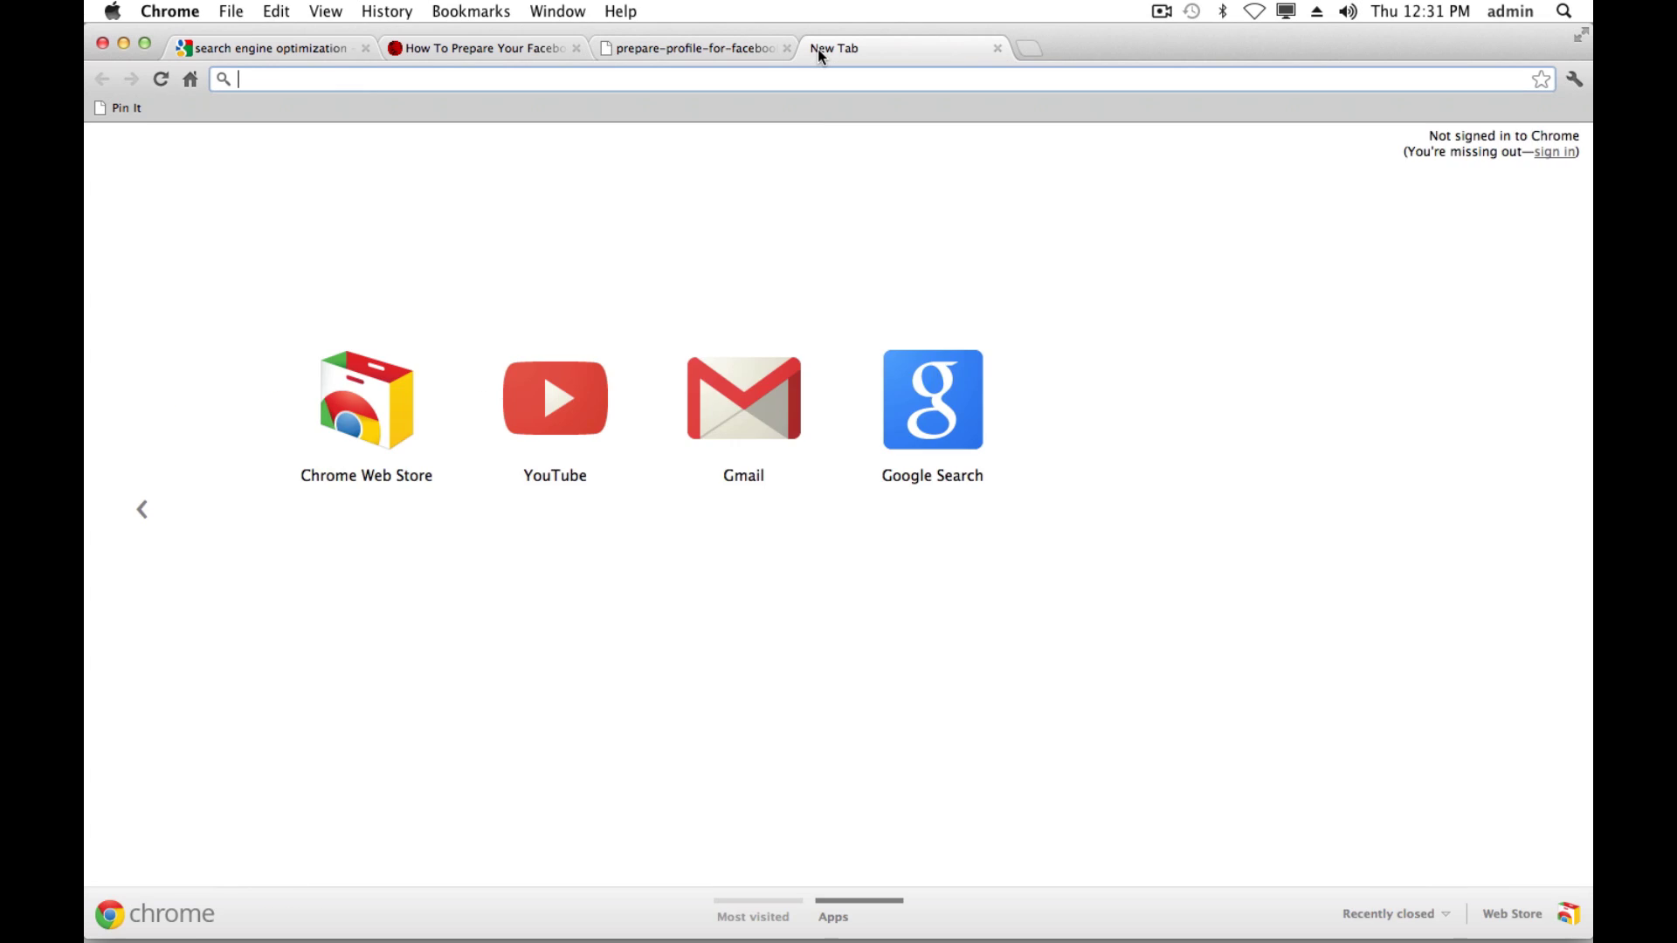
pyautogui.write('google keyw')
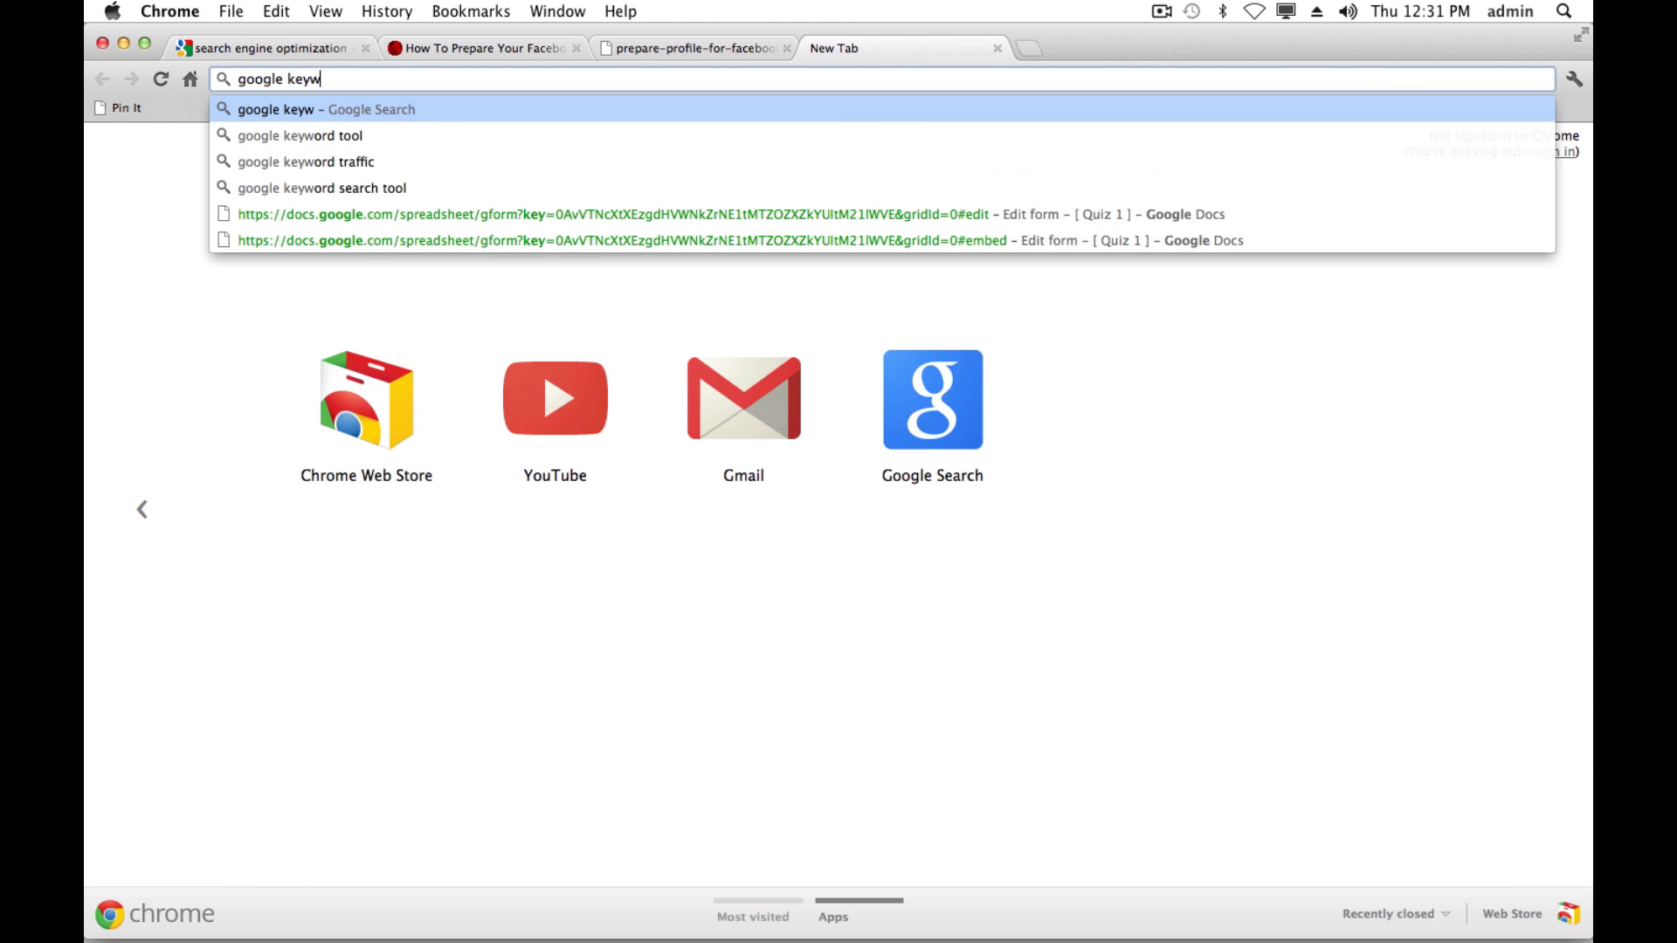
pyautogui.write('ords')
pyautogui.press('Return')
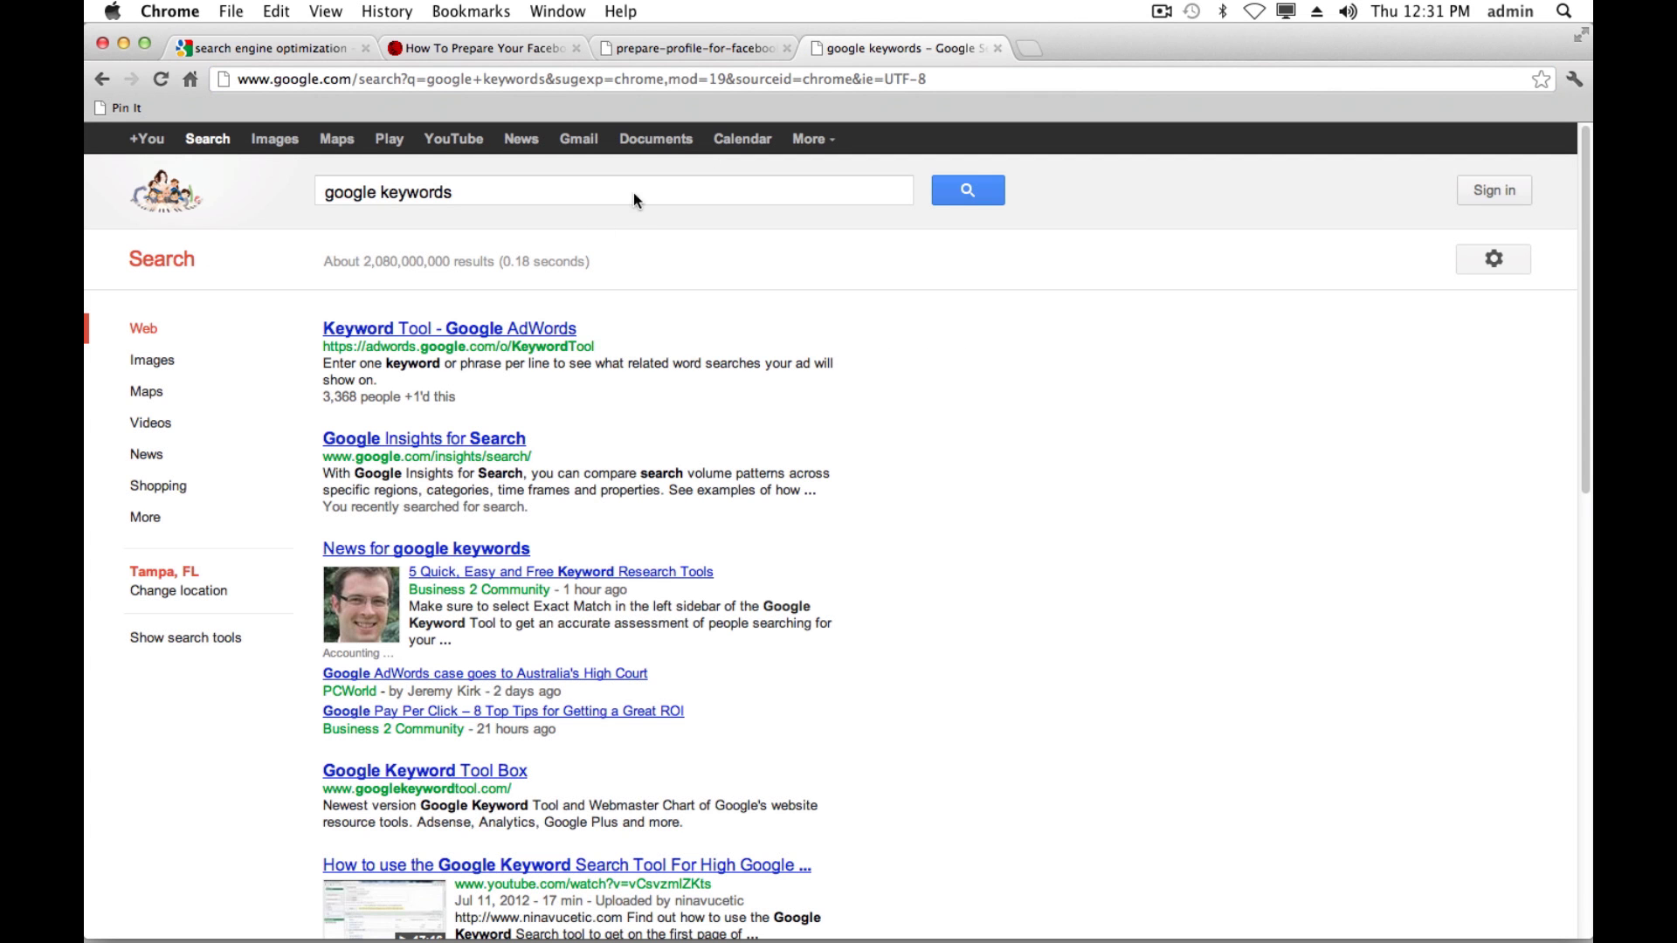
pyautogui.click(410, 342)
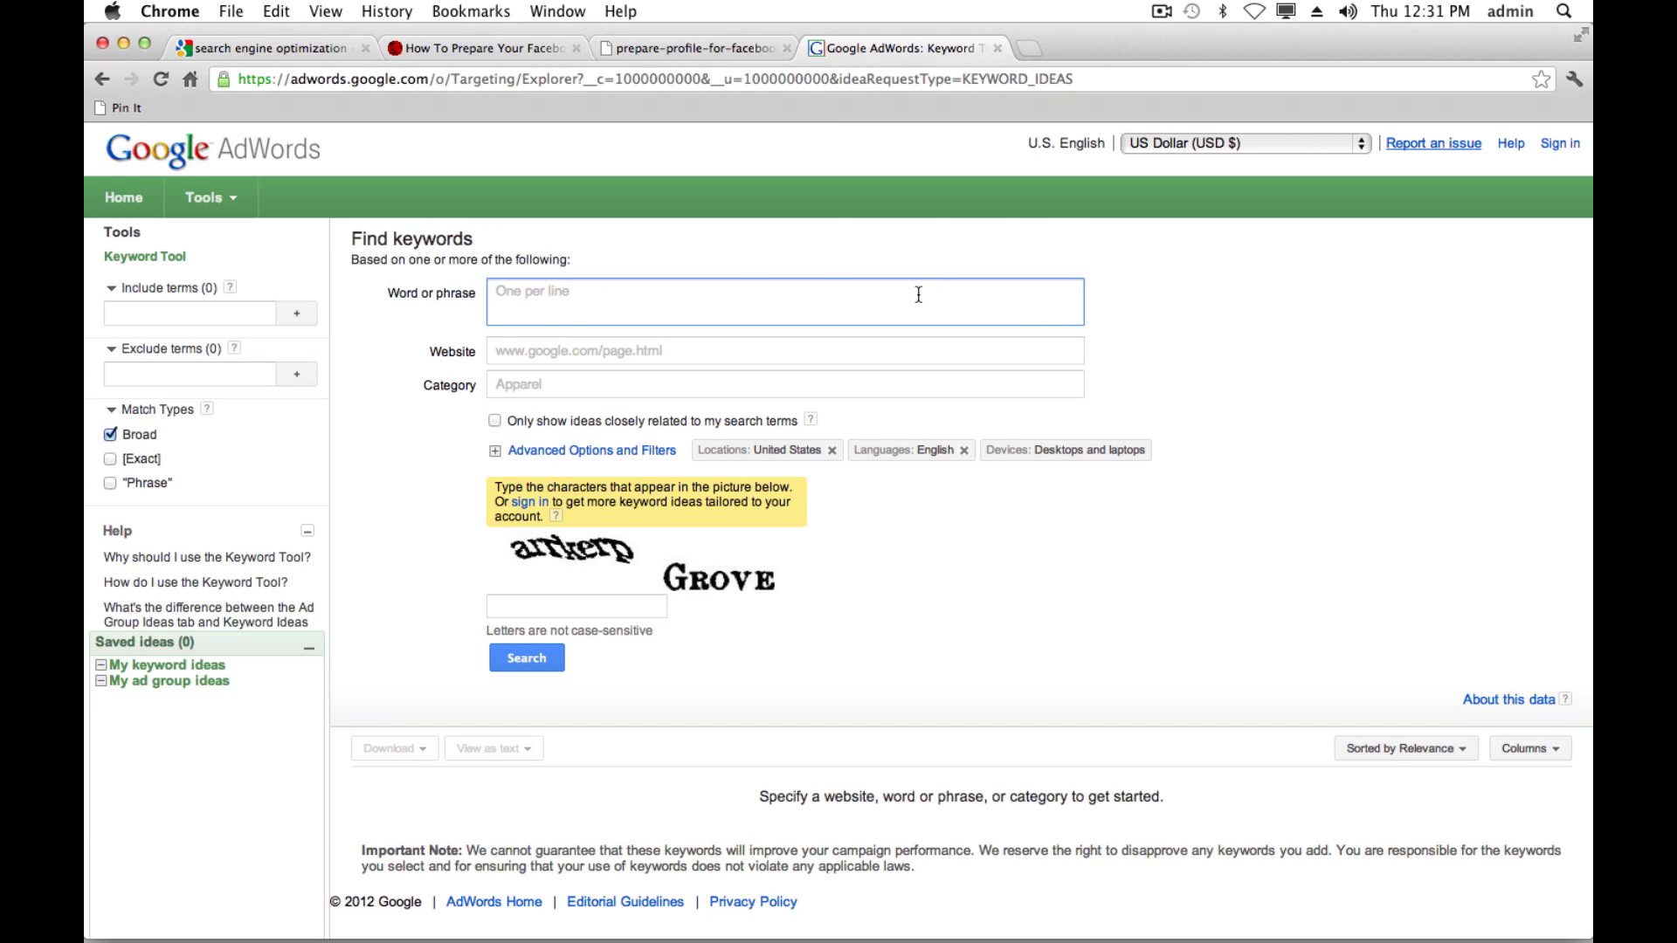
# Look up keyword ideas for 'search engine optimization', entering the verification characters.
pyautogui.write('search engine optimization')
pyautogui.click(622, 606)
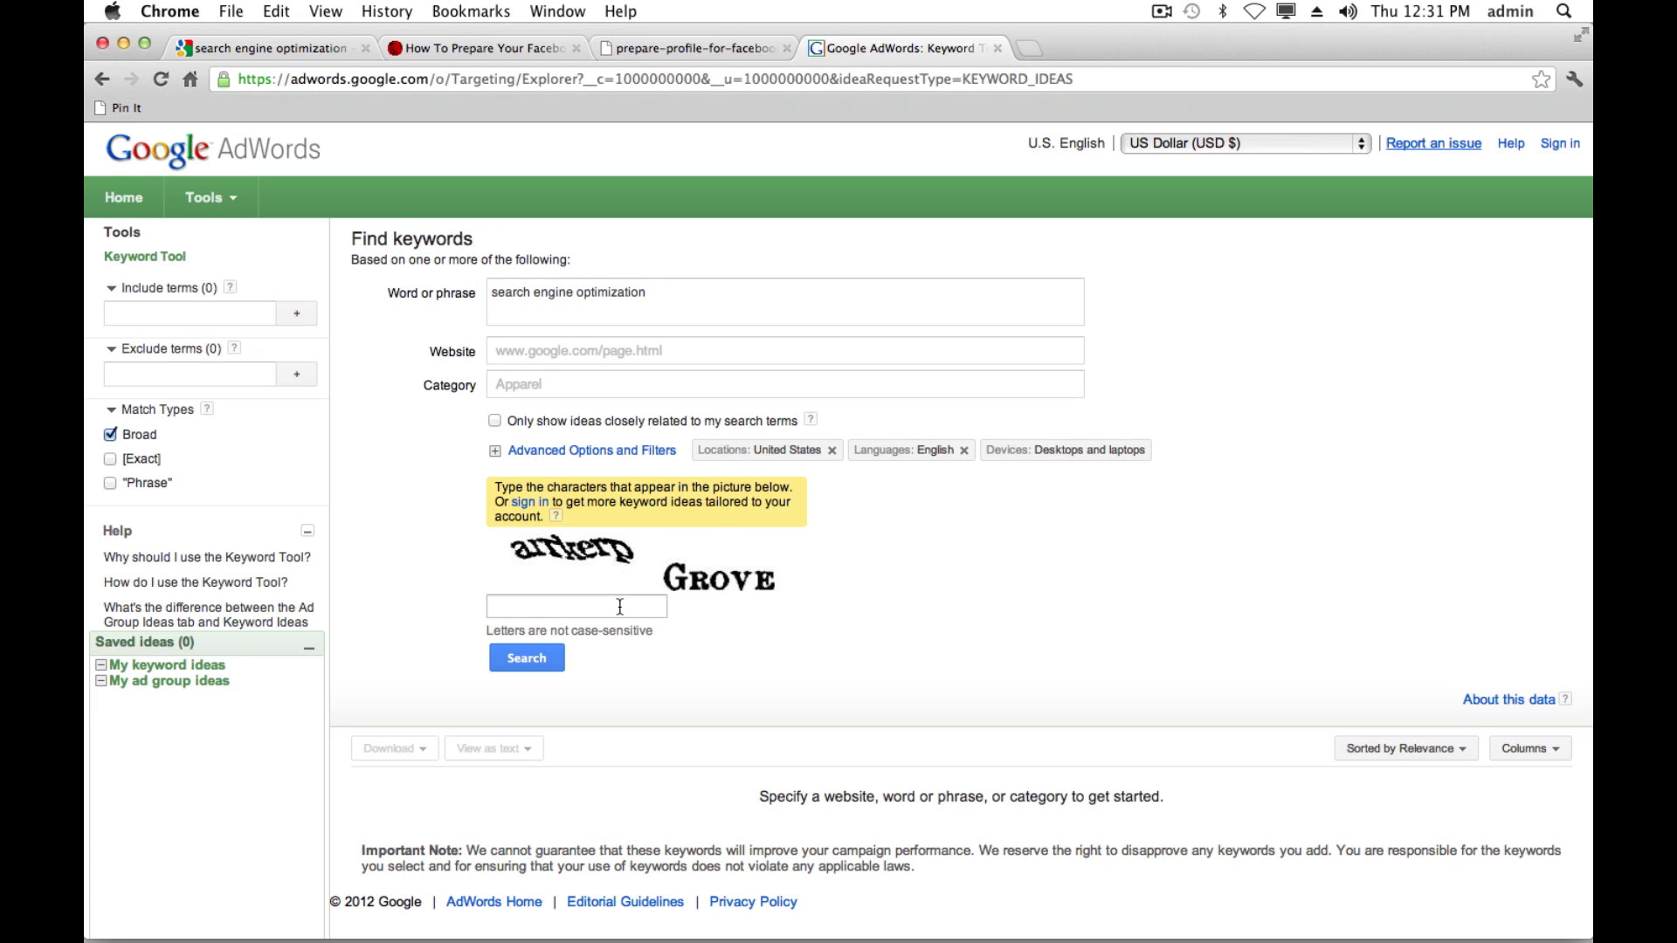
pyautogui.write('arrkerp Grove')
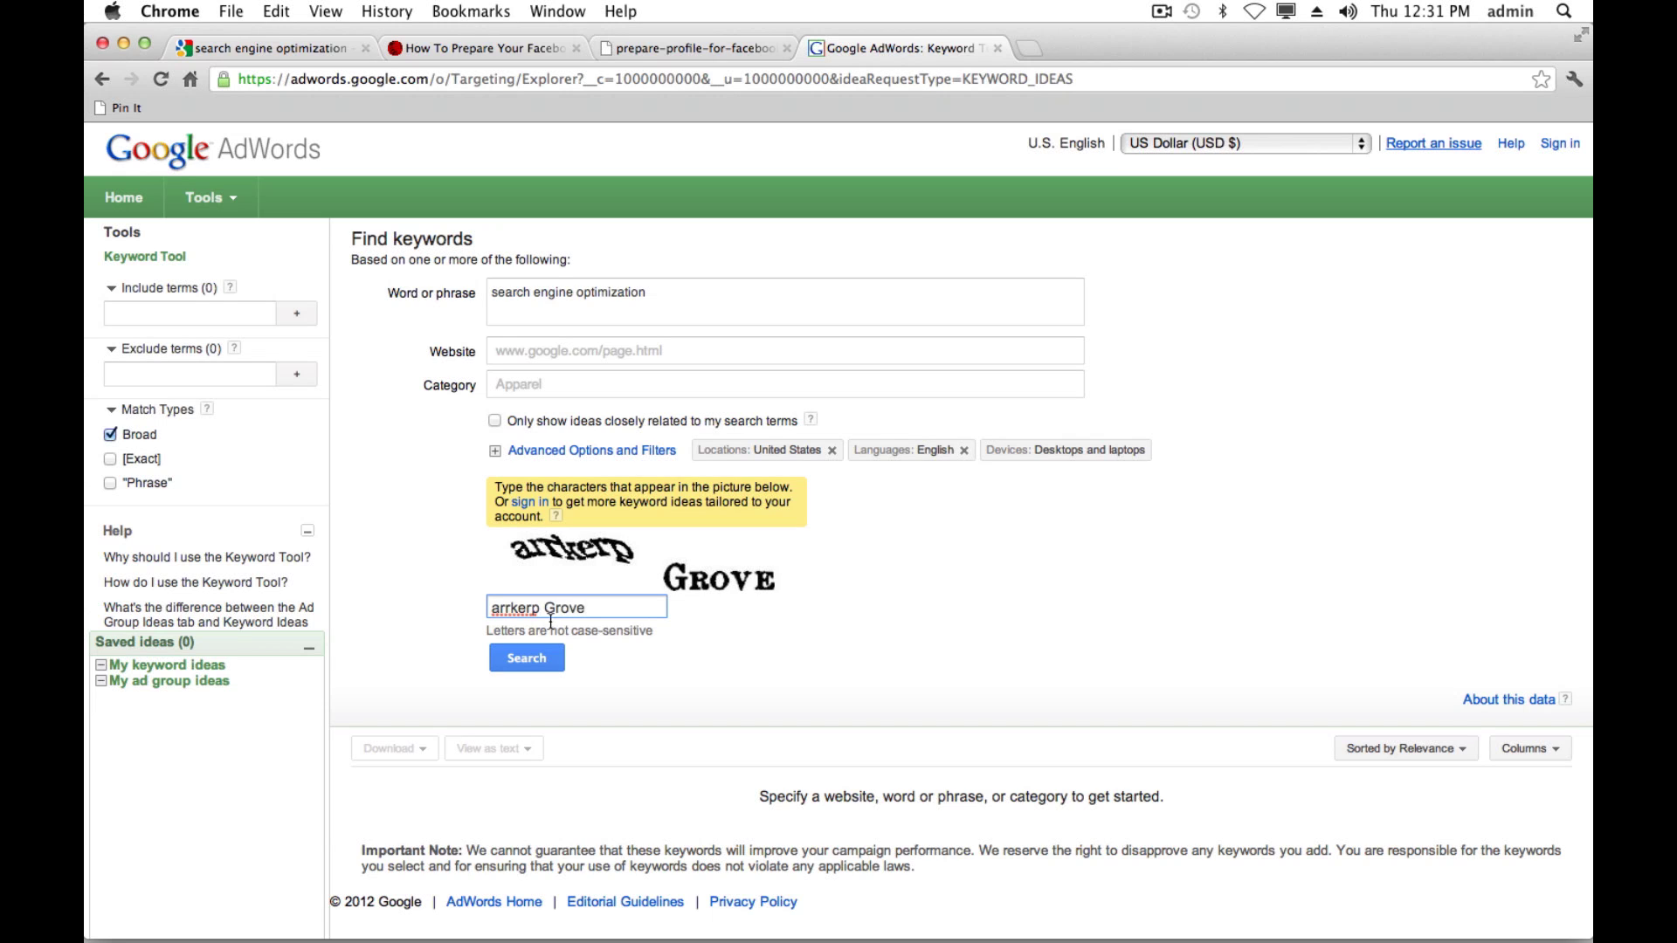
pyautogui.click(532, 658)
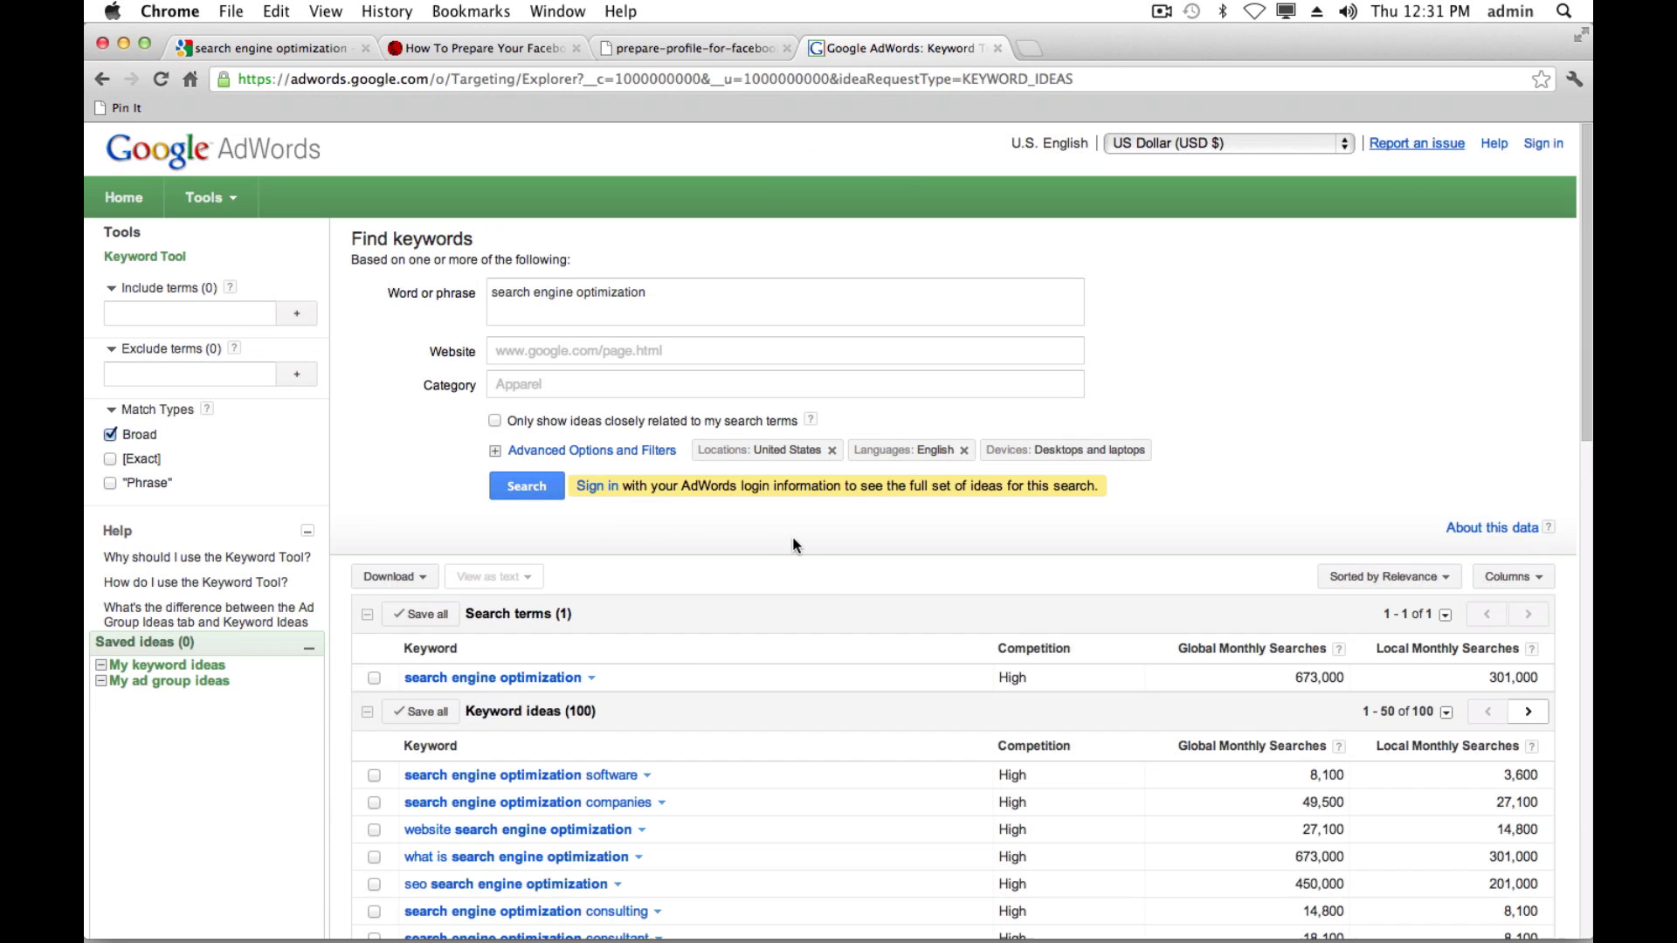
# Sort the keyword ideas by Global Monthly Searches, highest first, and browse the list.
pyautogui.scroll(-5, 690, 537)
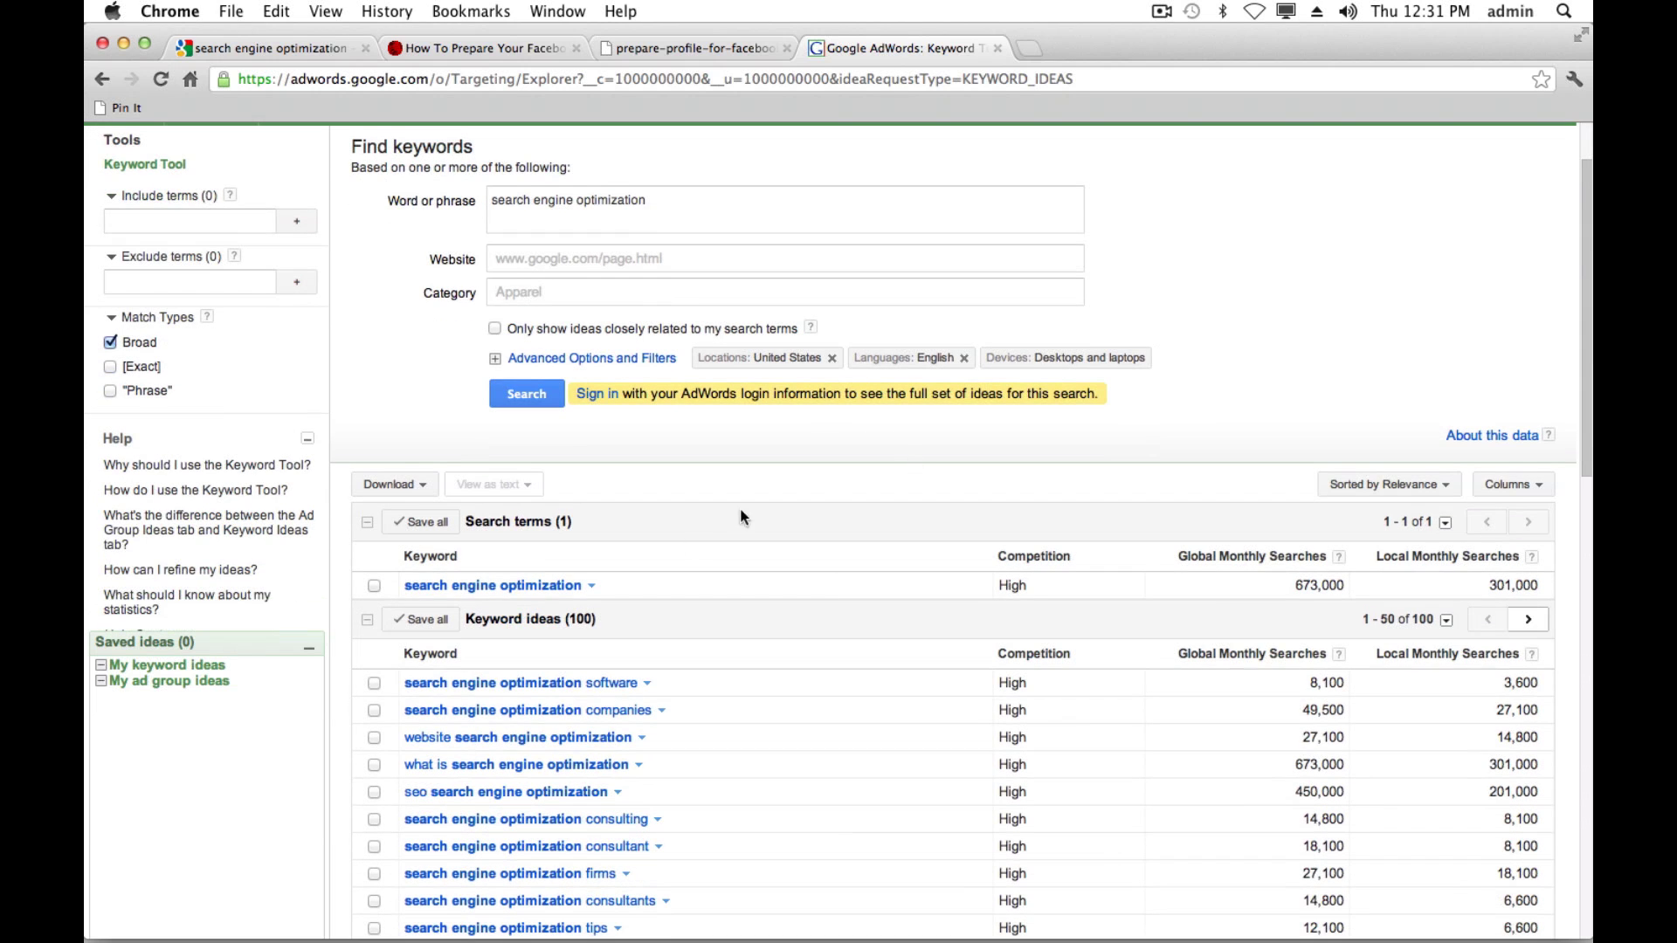
pyautogui.scroll(-3, 680, 601)
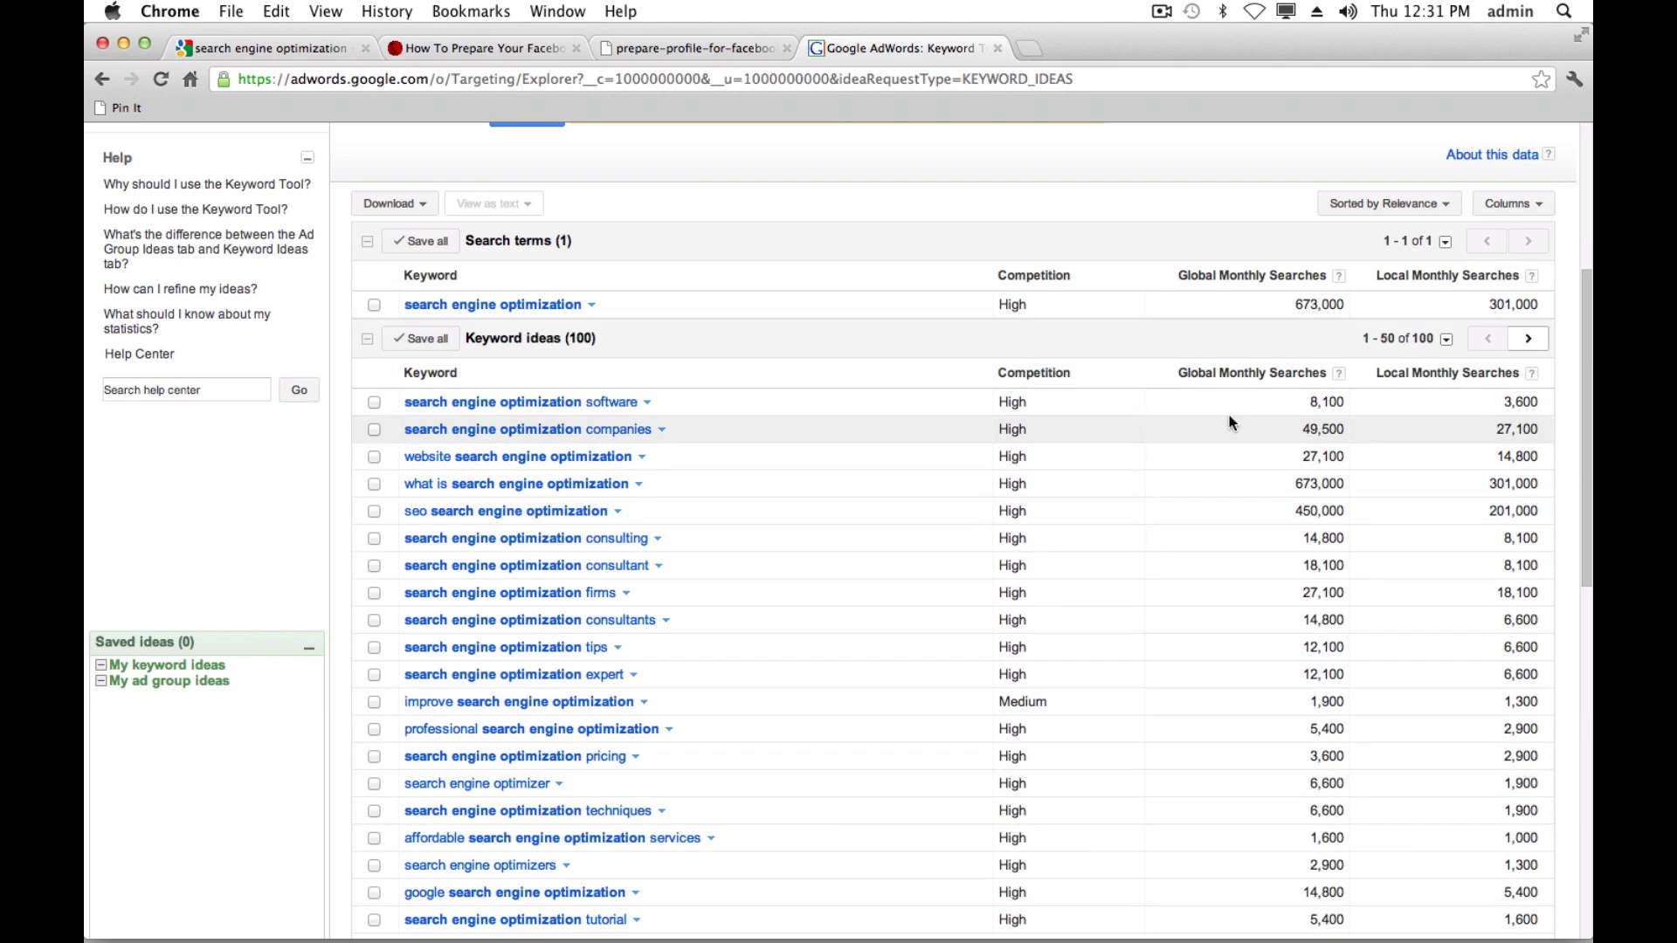
pyautogui.click(1252, 374)
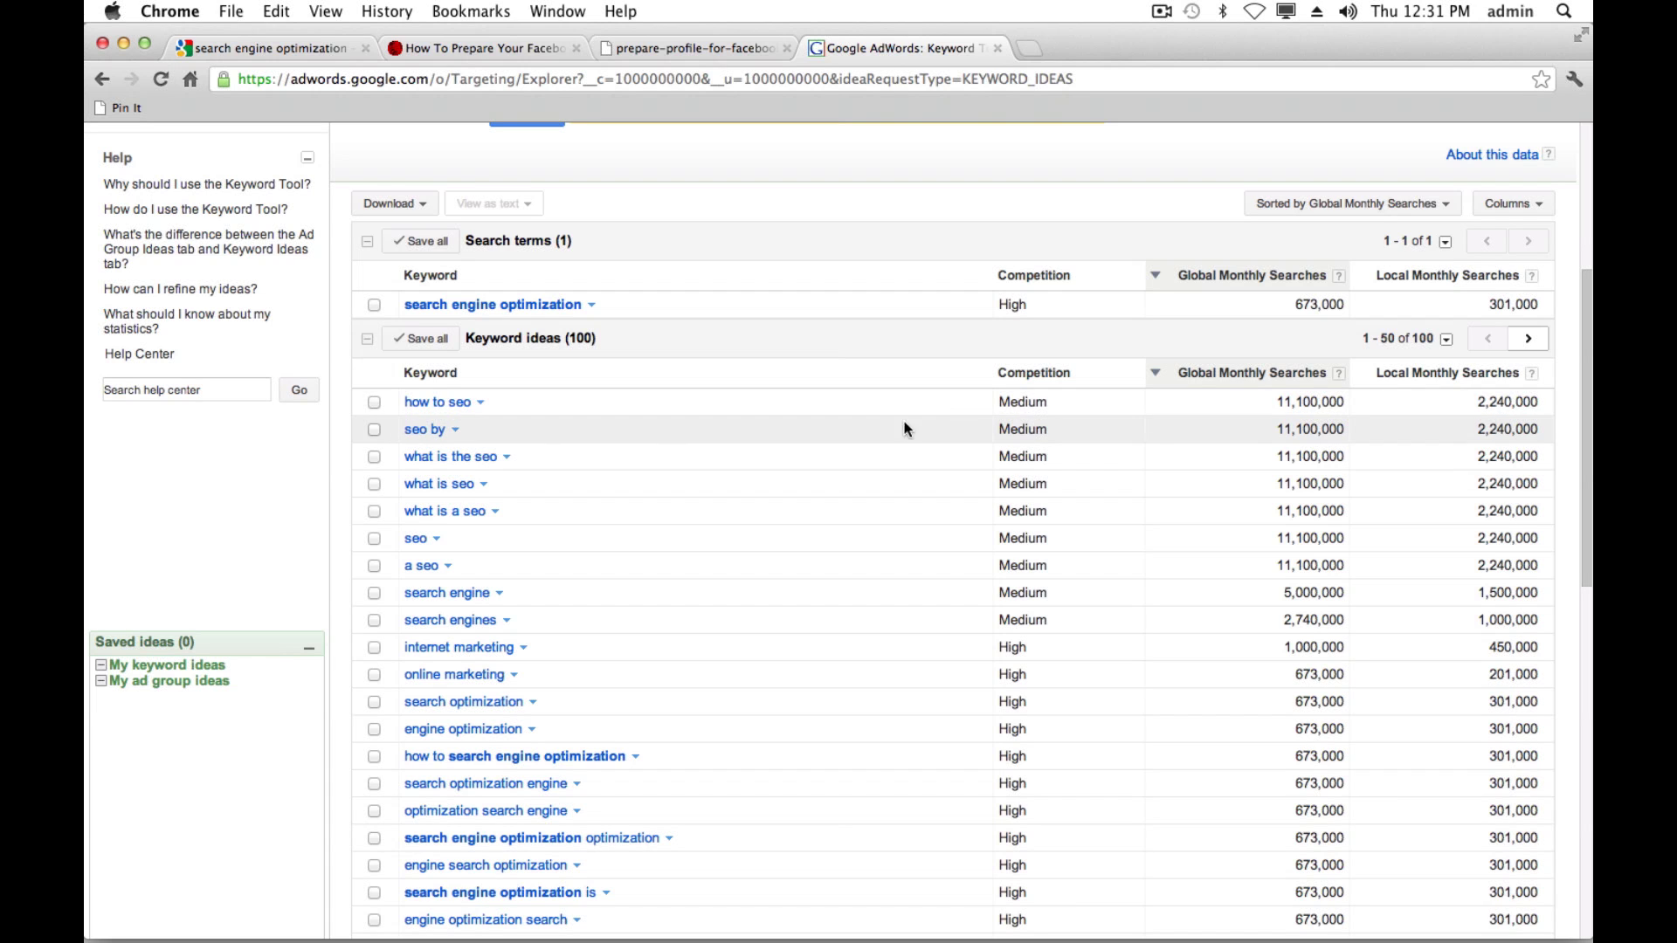
pyautogui.scroll(-10, 996, 450)
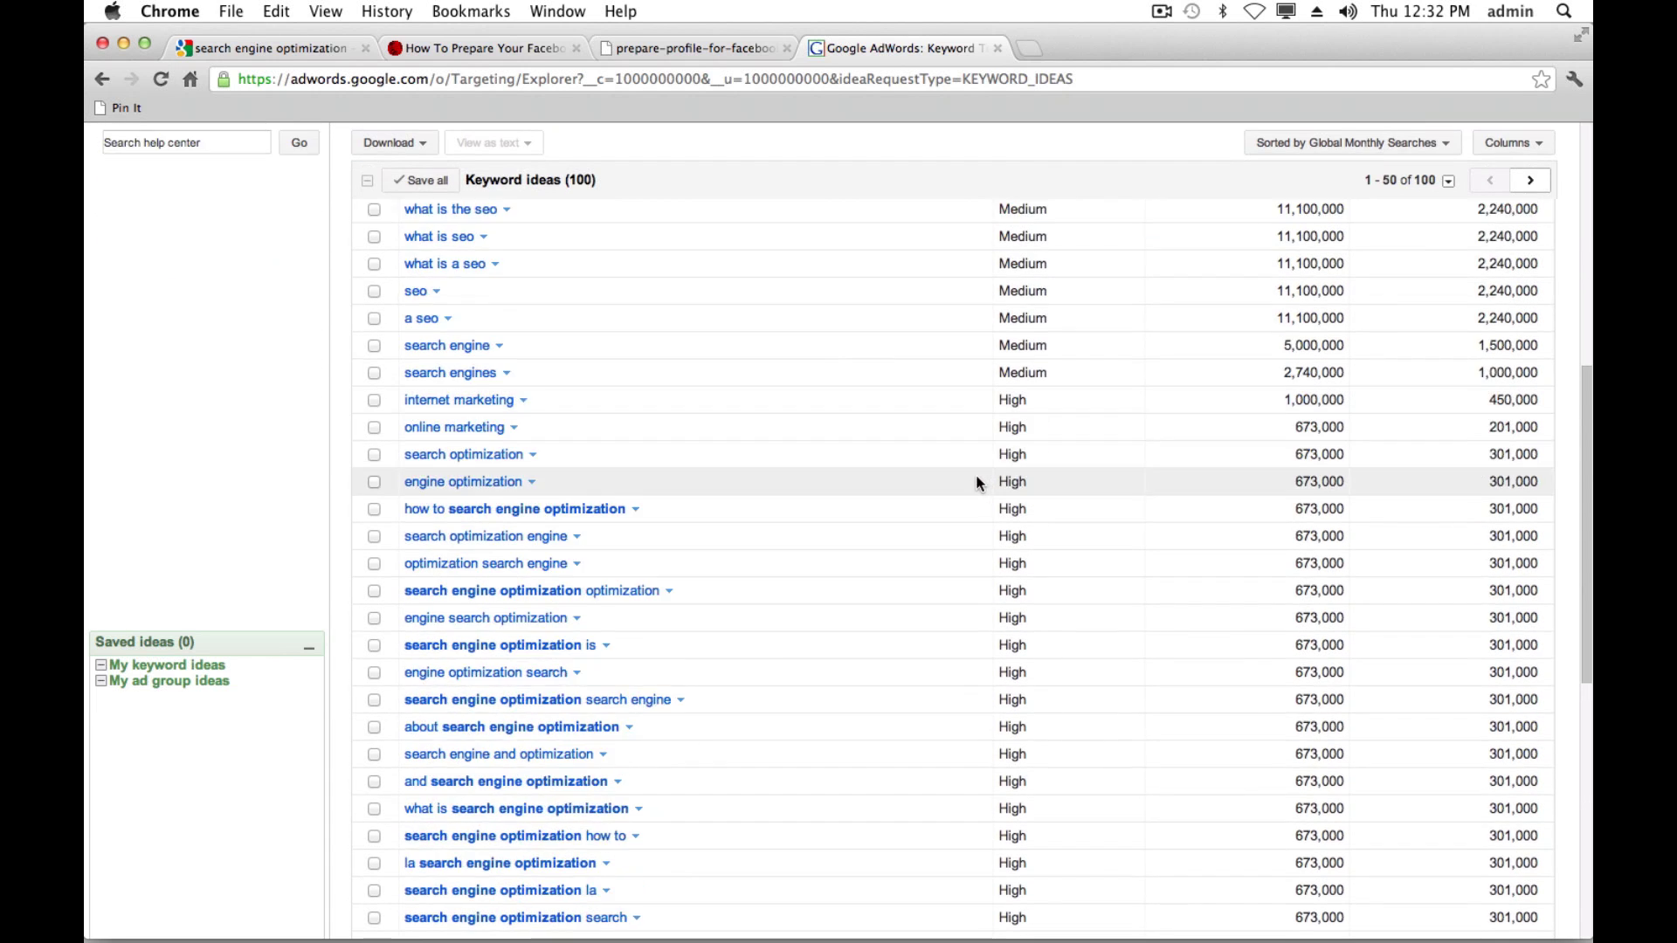
pyautogui.scroll(-8, 968, 474)
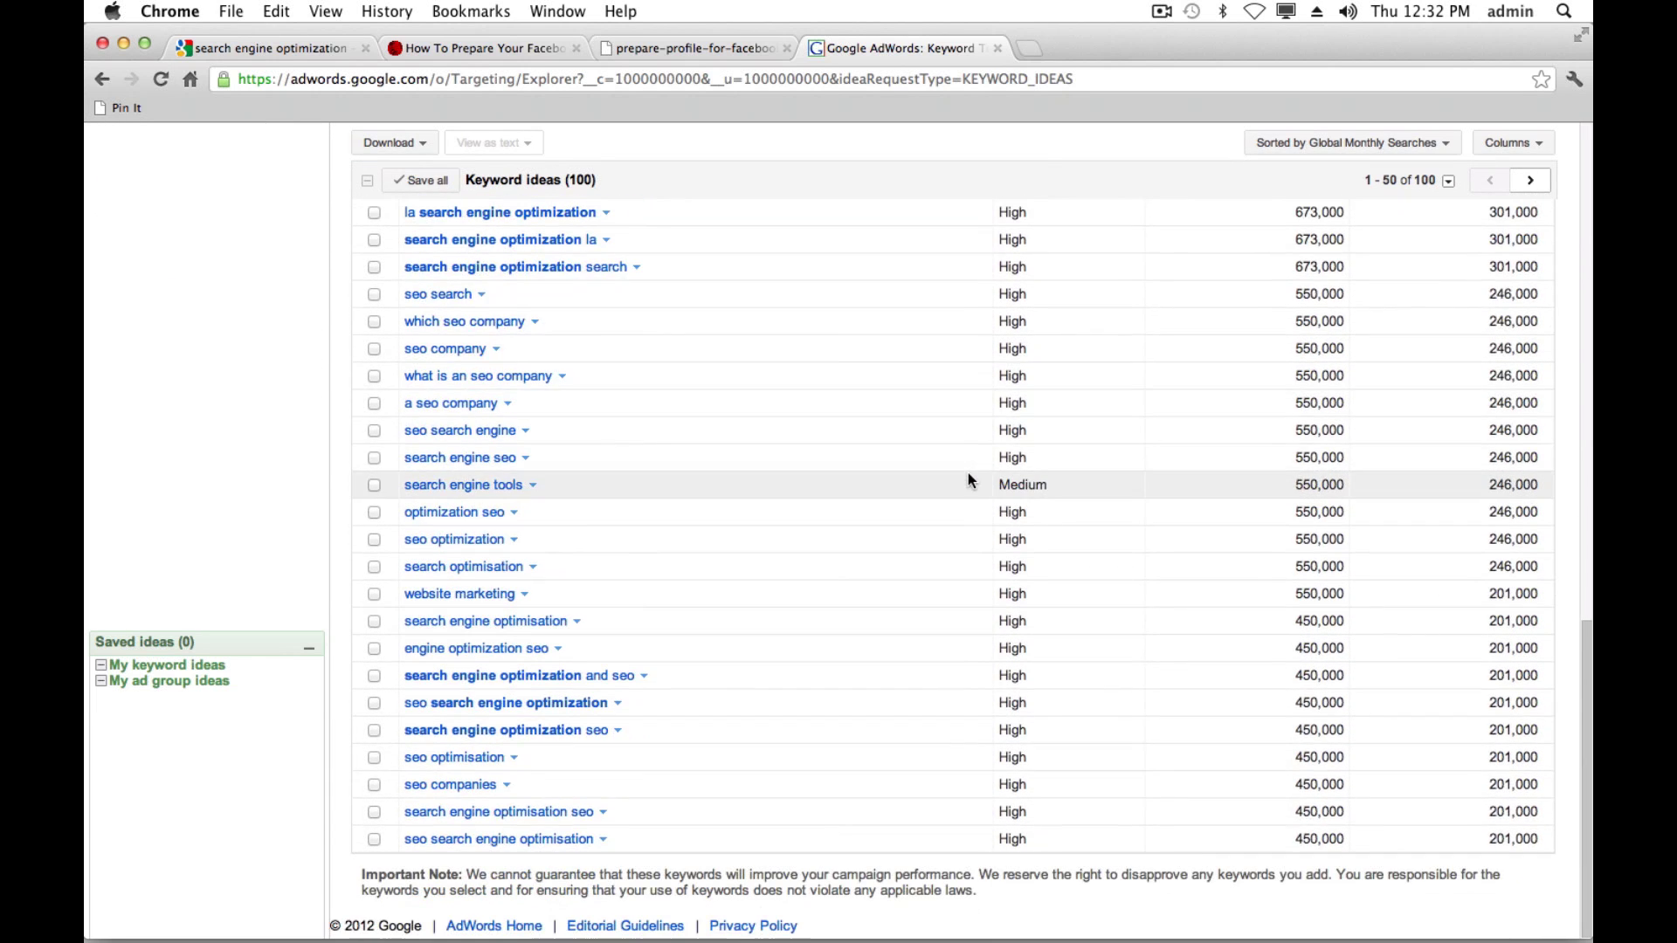
pyautogui.scroll(3, 1013, 533)
pyautogui.scroll(15, 996, 515)
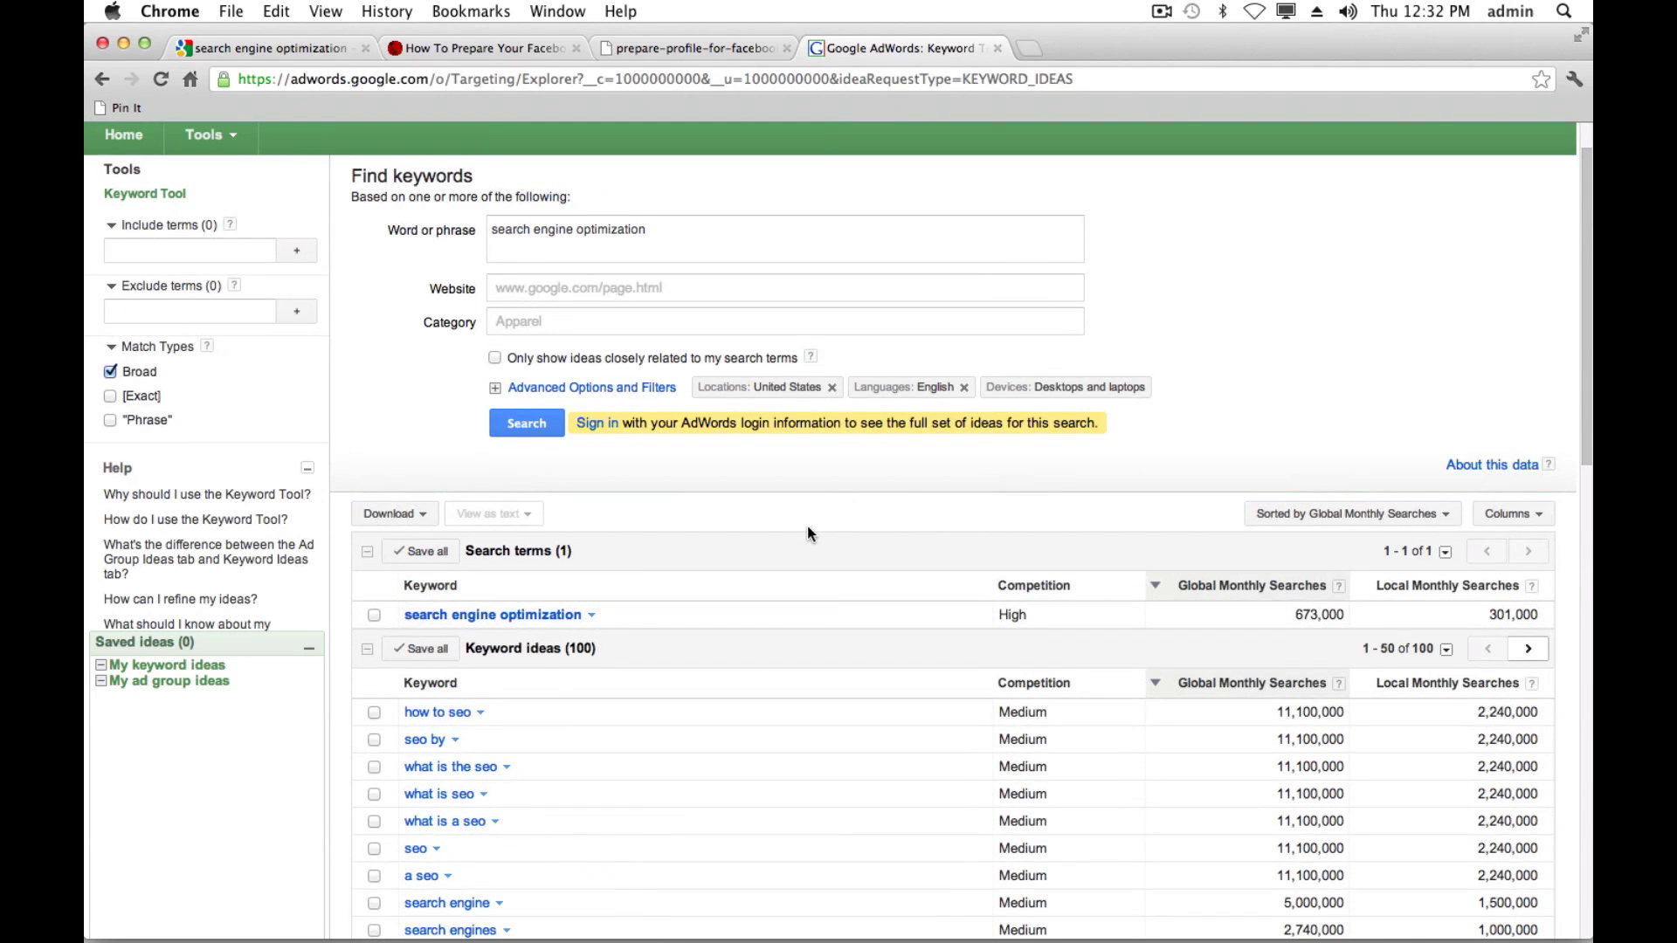
pyautogui.scroll(-1, 799, 524)
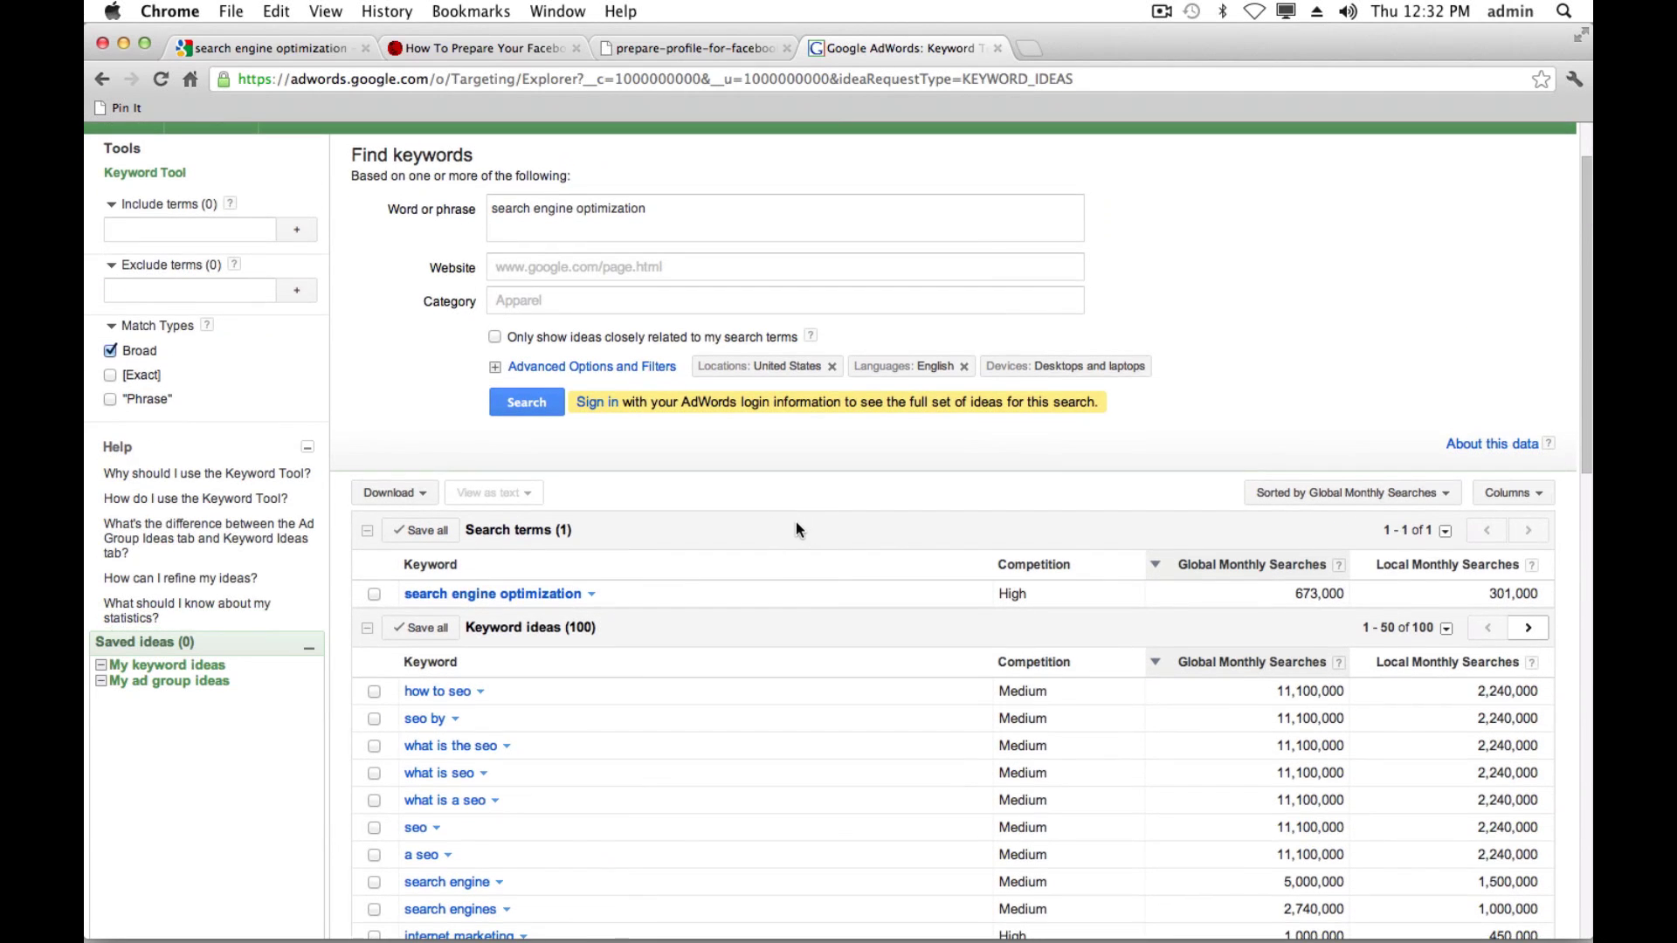
# Filter the keyword ideas to Low competition and rerun the search, leaving 18 ideas.
pyautogui.click(603, 367)
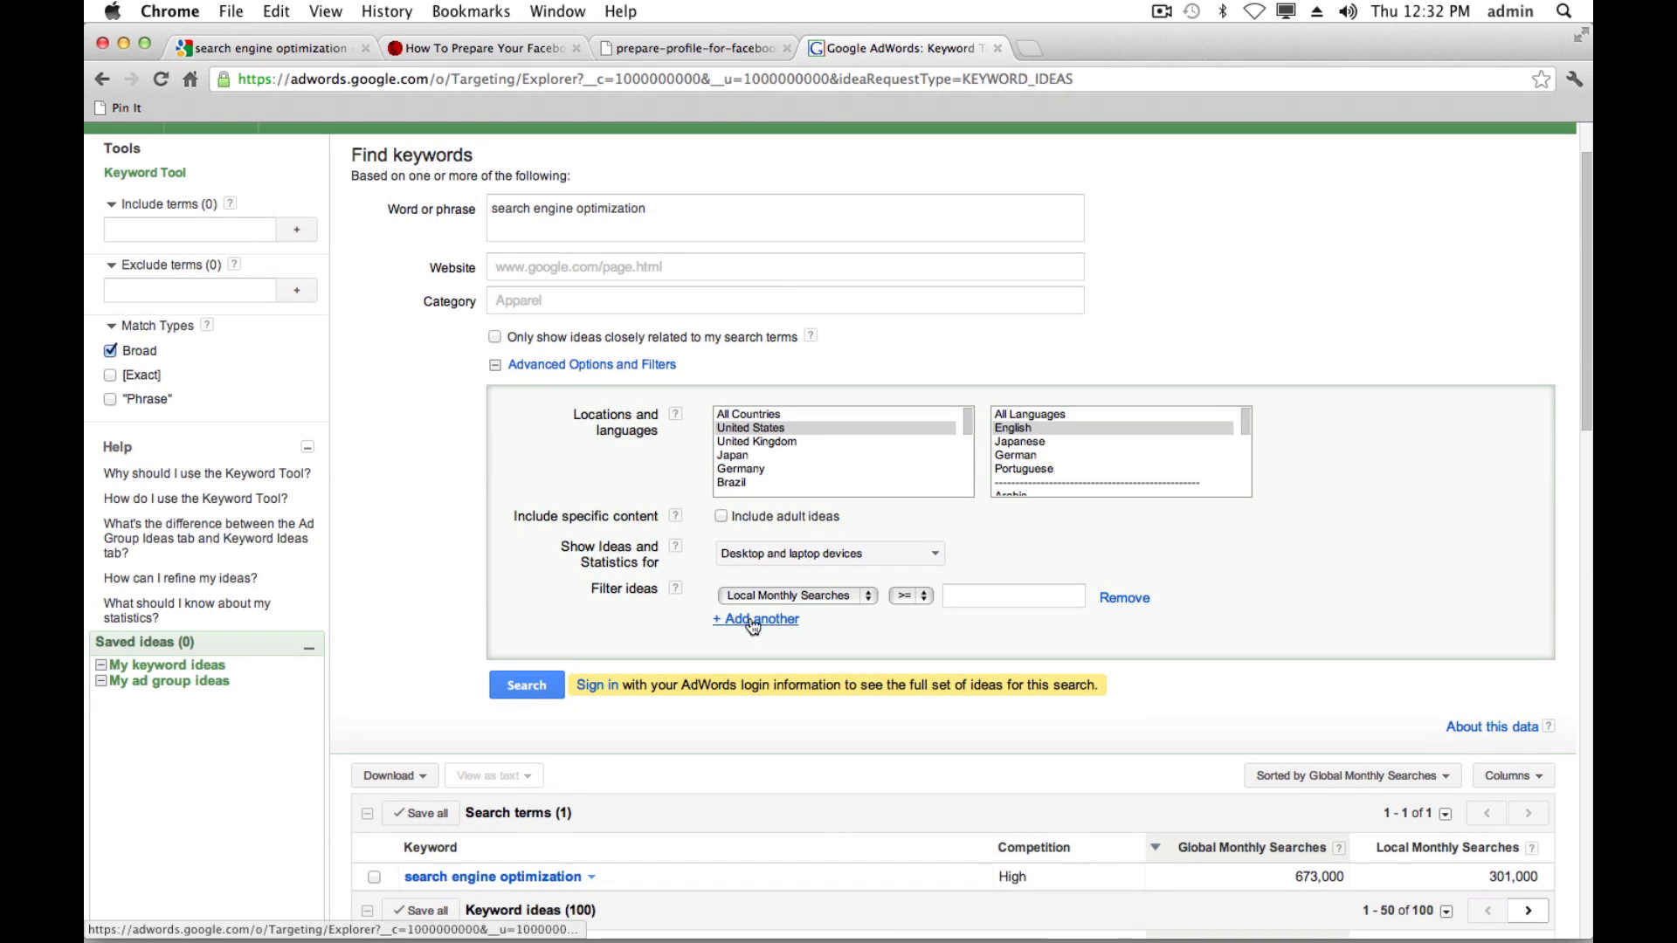
pyautogui.click(785, 590)
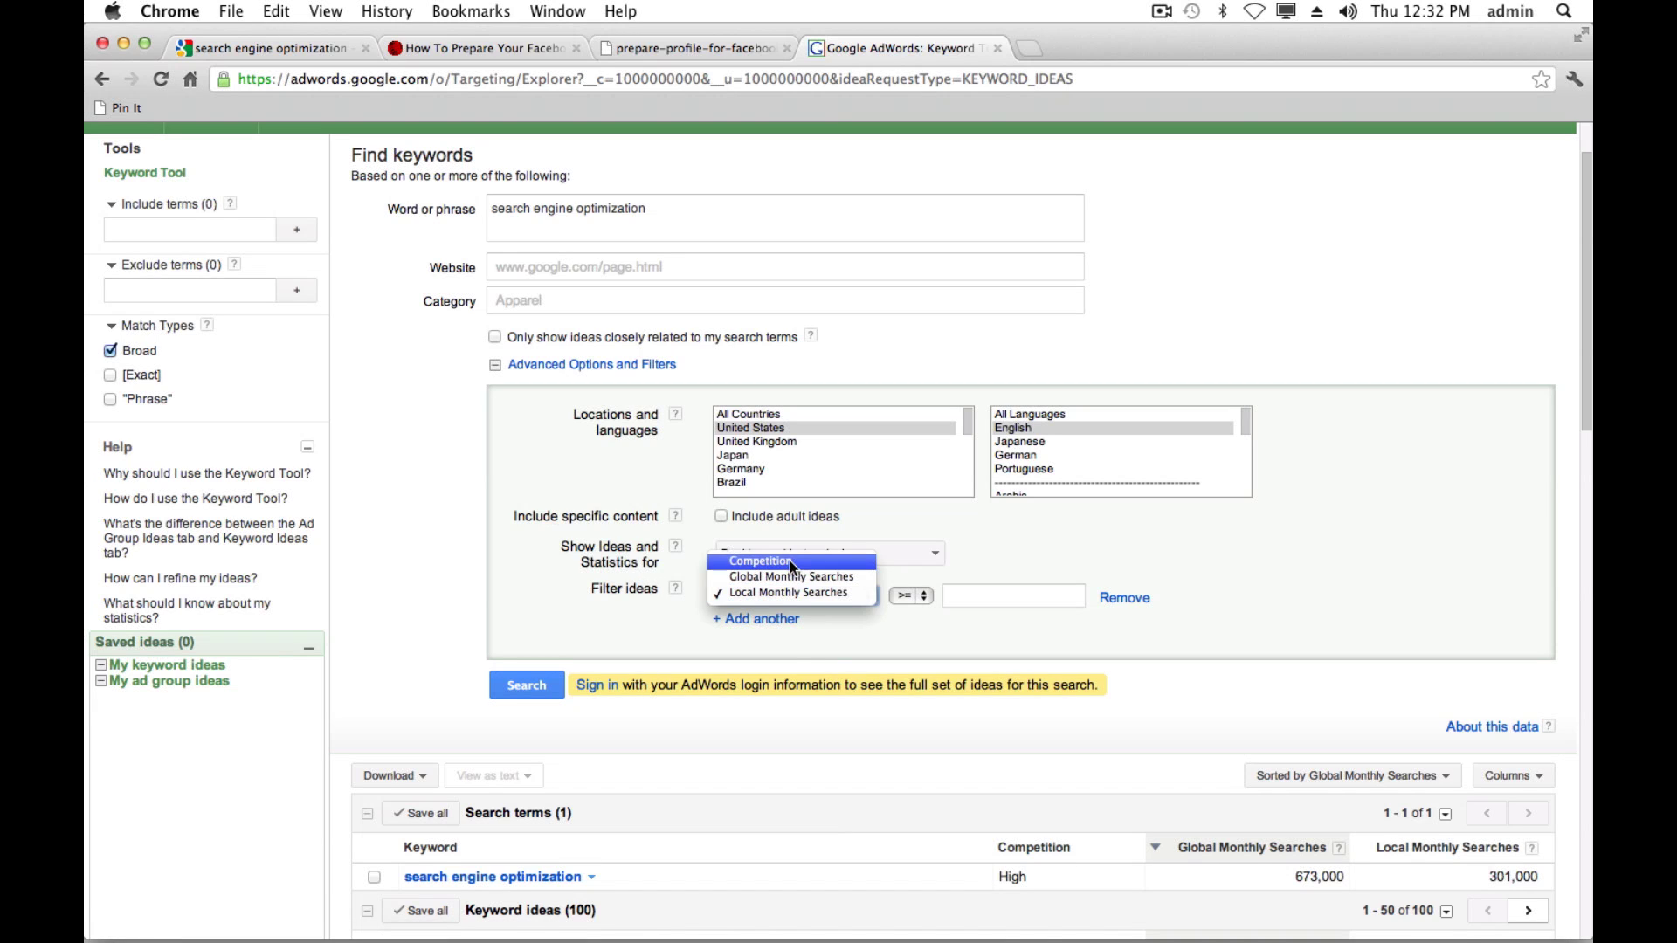
pyautogui.click(790, 561)
pyautogui.click(901, 594)
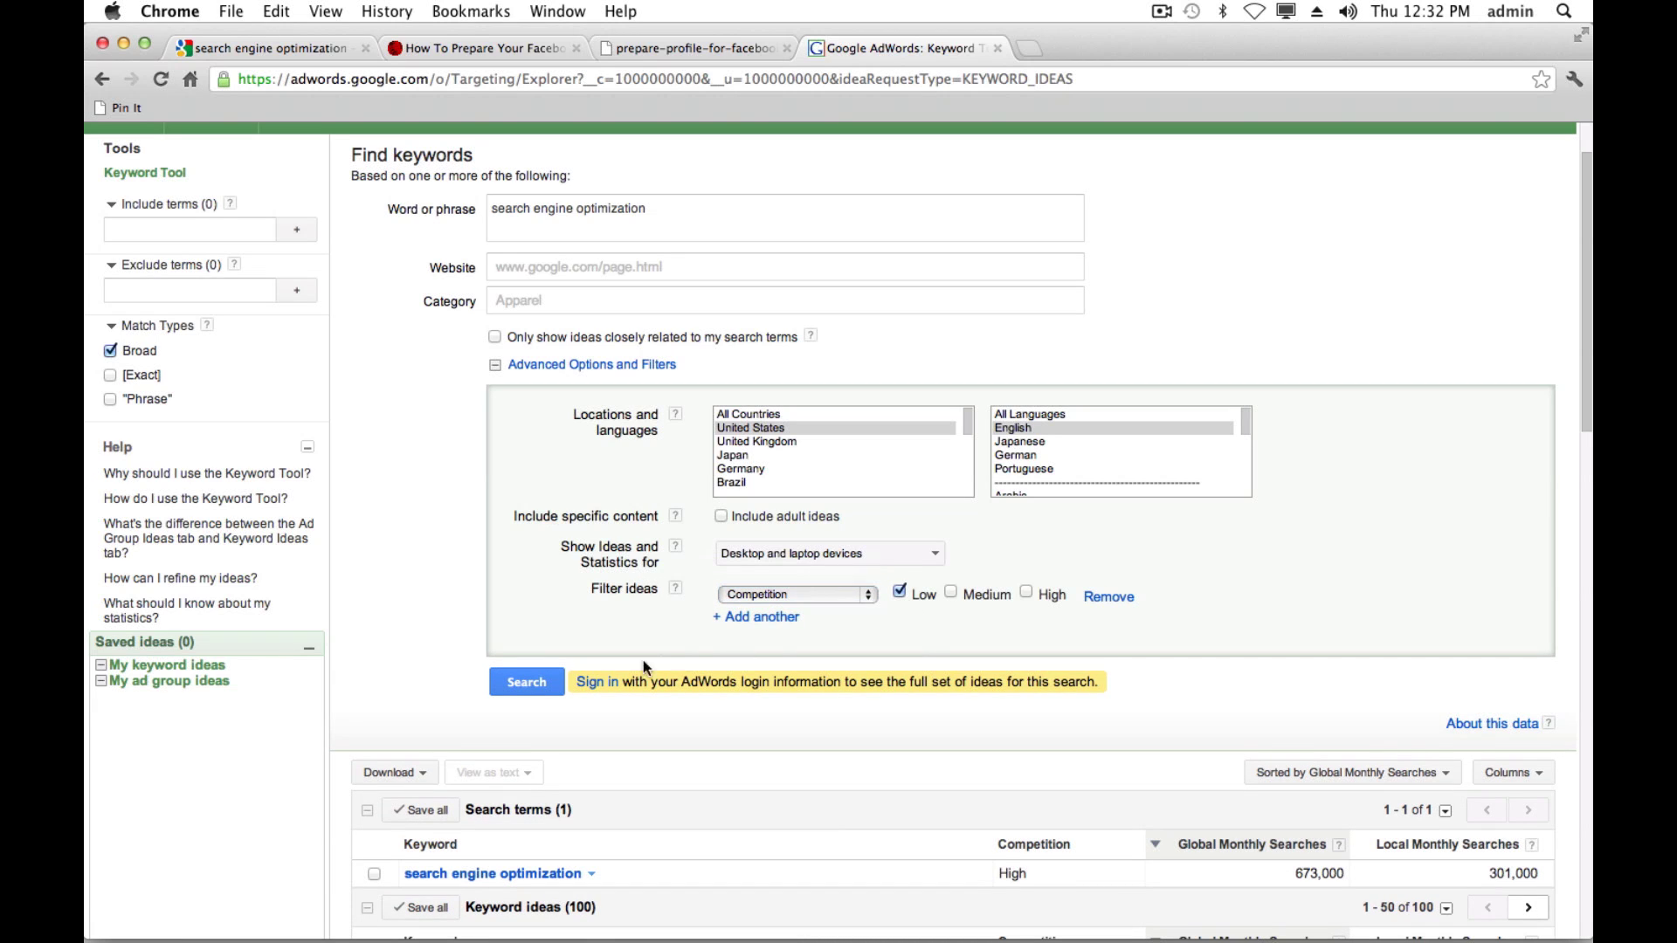
pyautogui.click(534, 684)
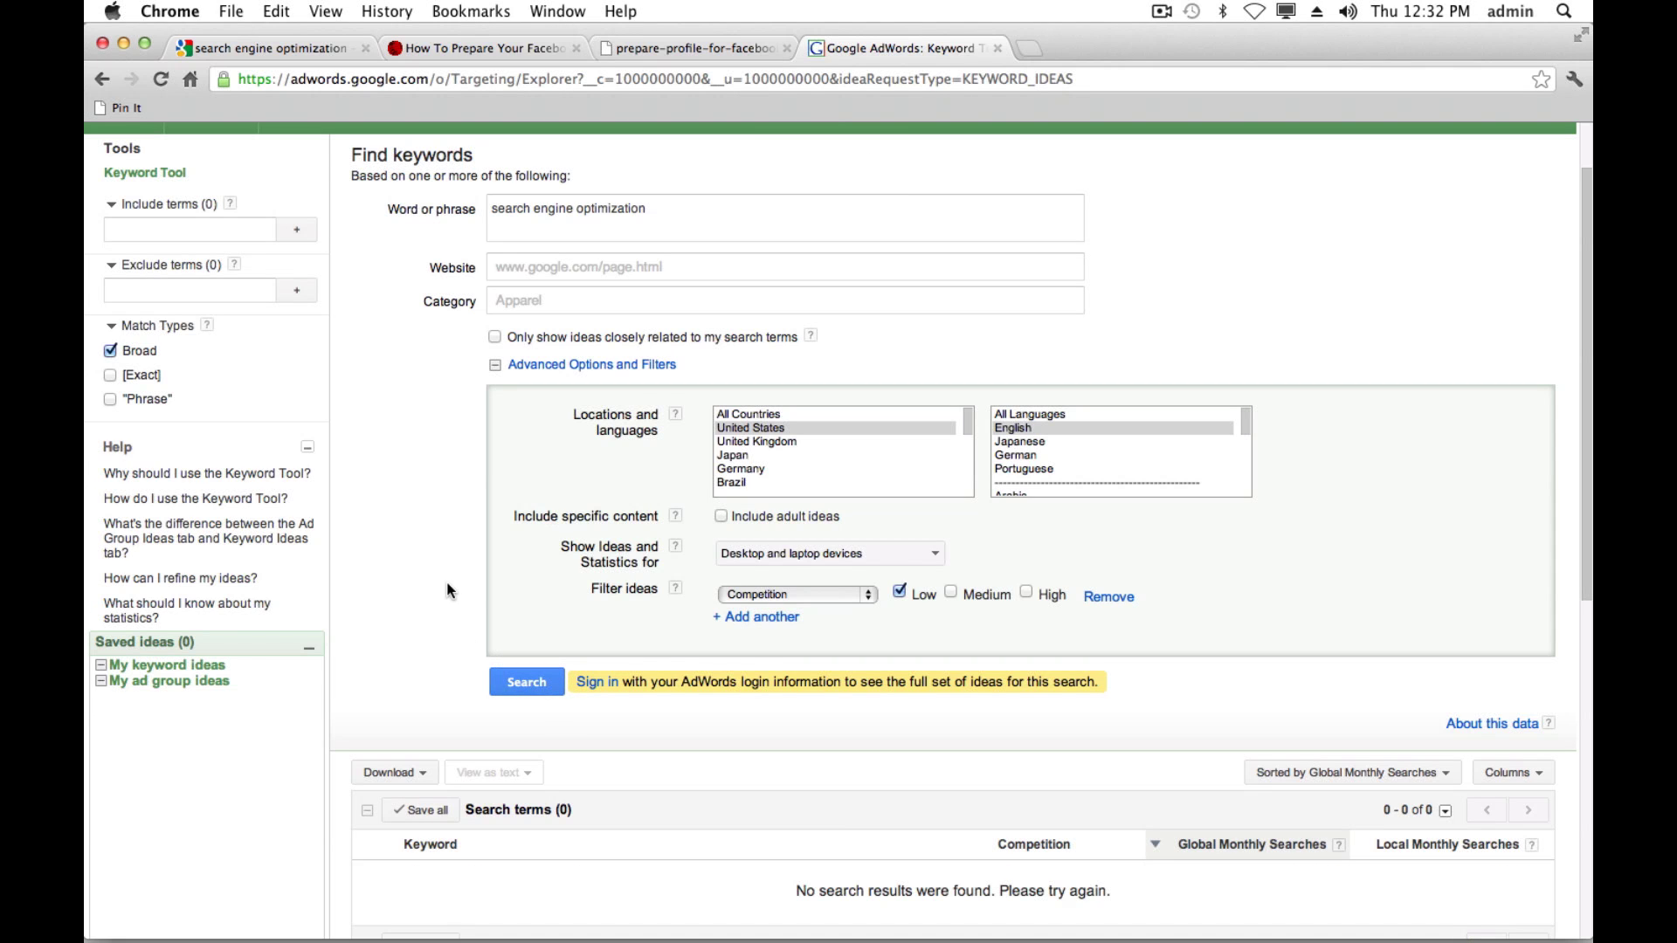
pyautogui.scroll(-10, 447, 592)
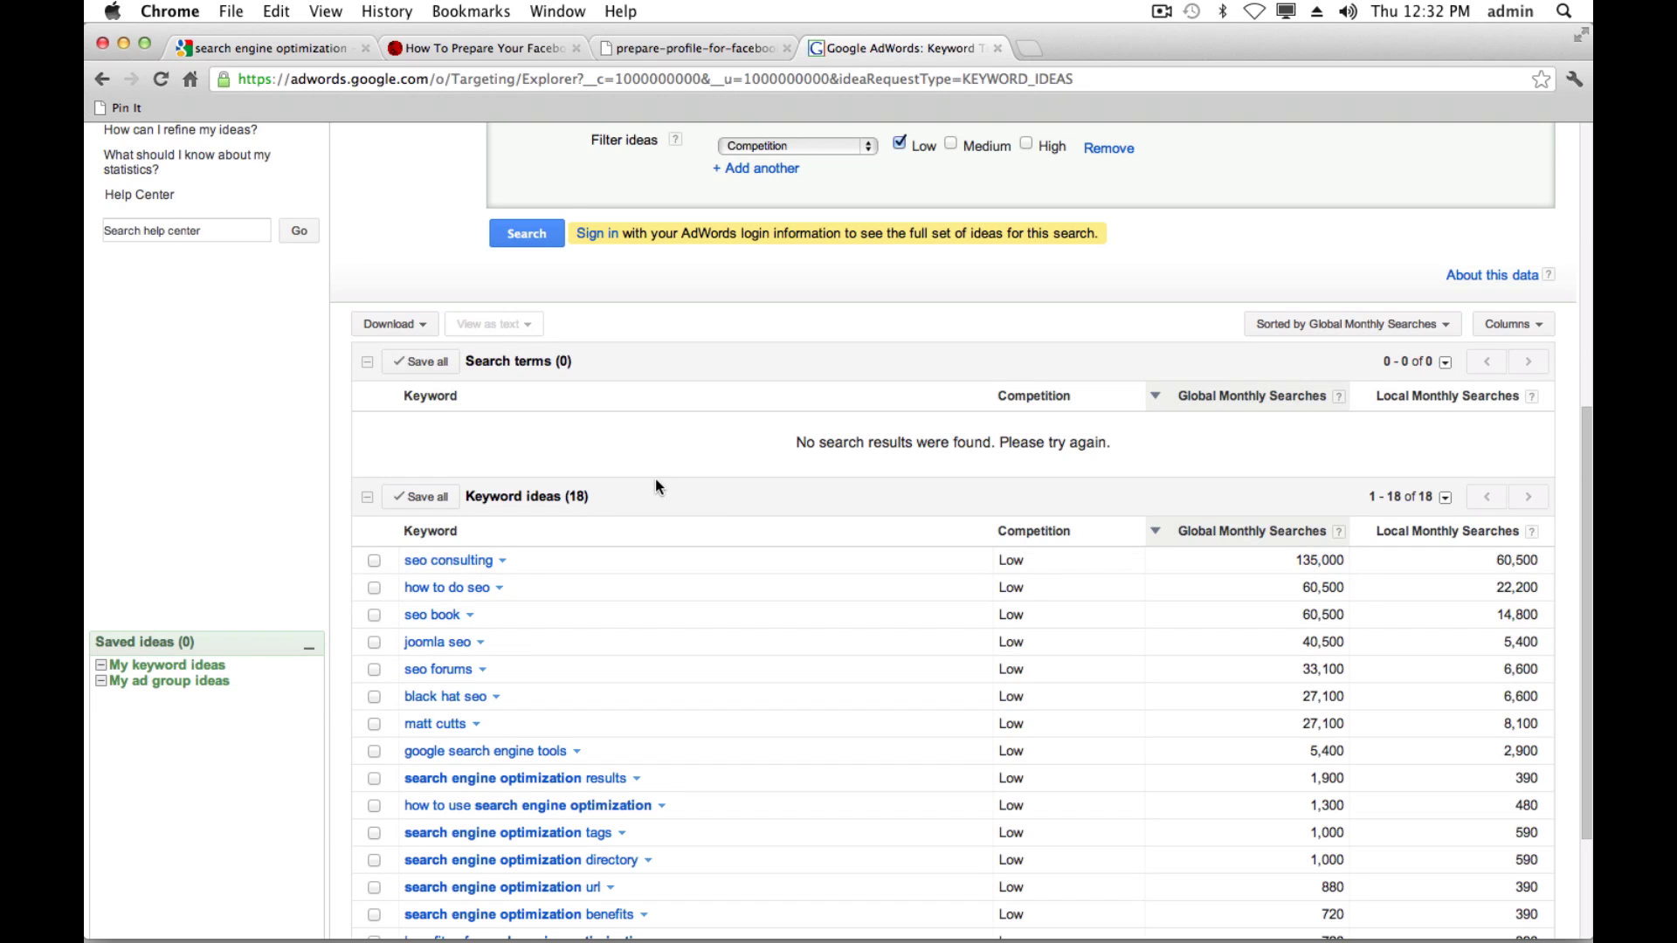
# In a new tab on google.com, search for 'seo consulting fees' using the autocomplete suggestion.
pyautogui.press('super+t')
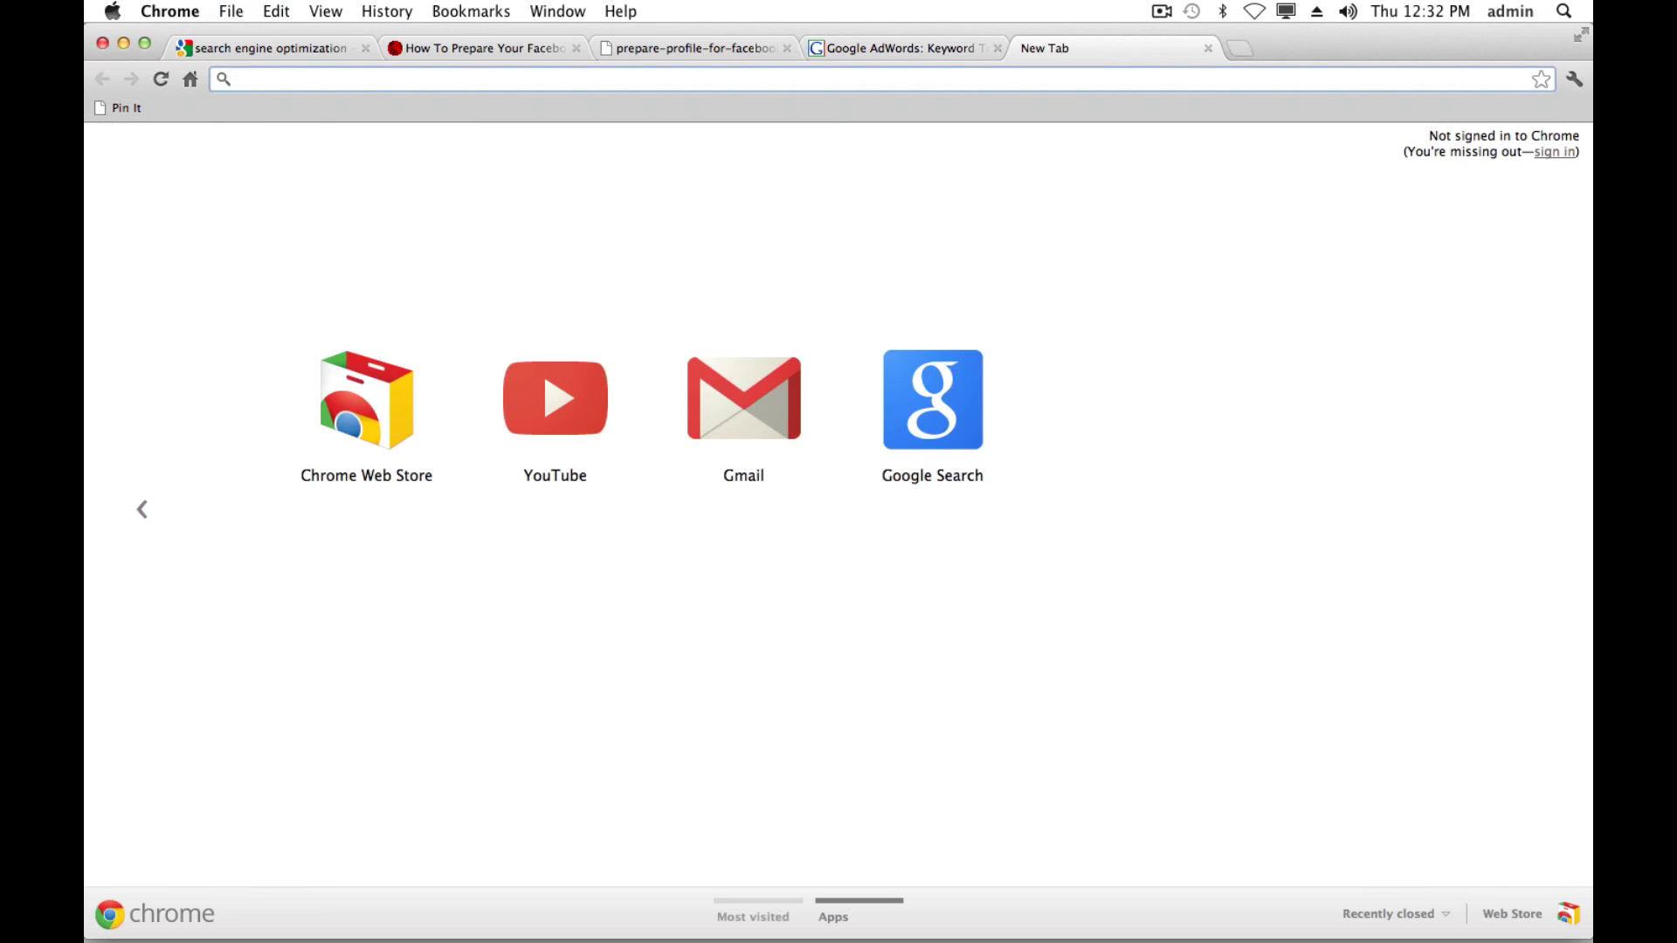
pyautogui.write('goo')
pyautogui.press('Return')
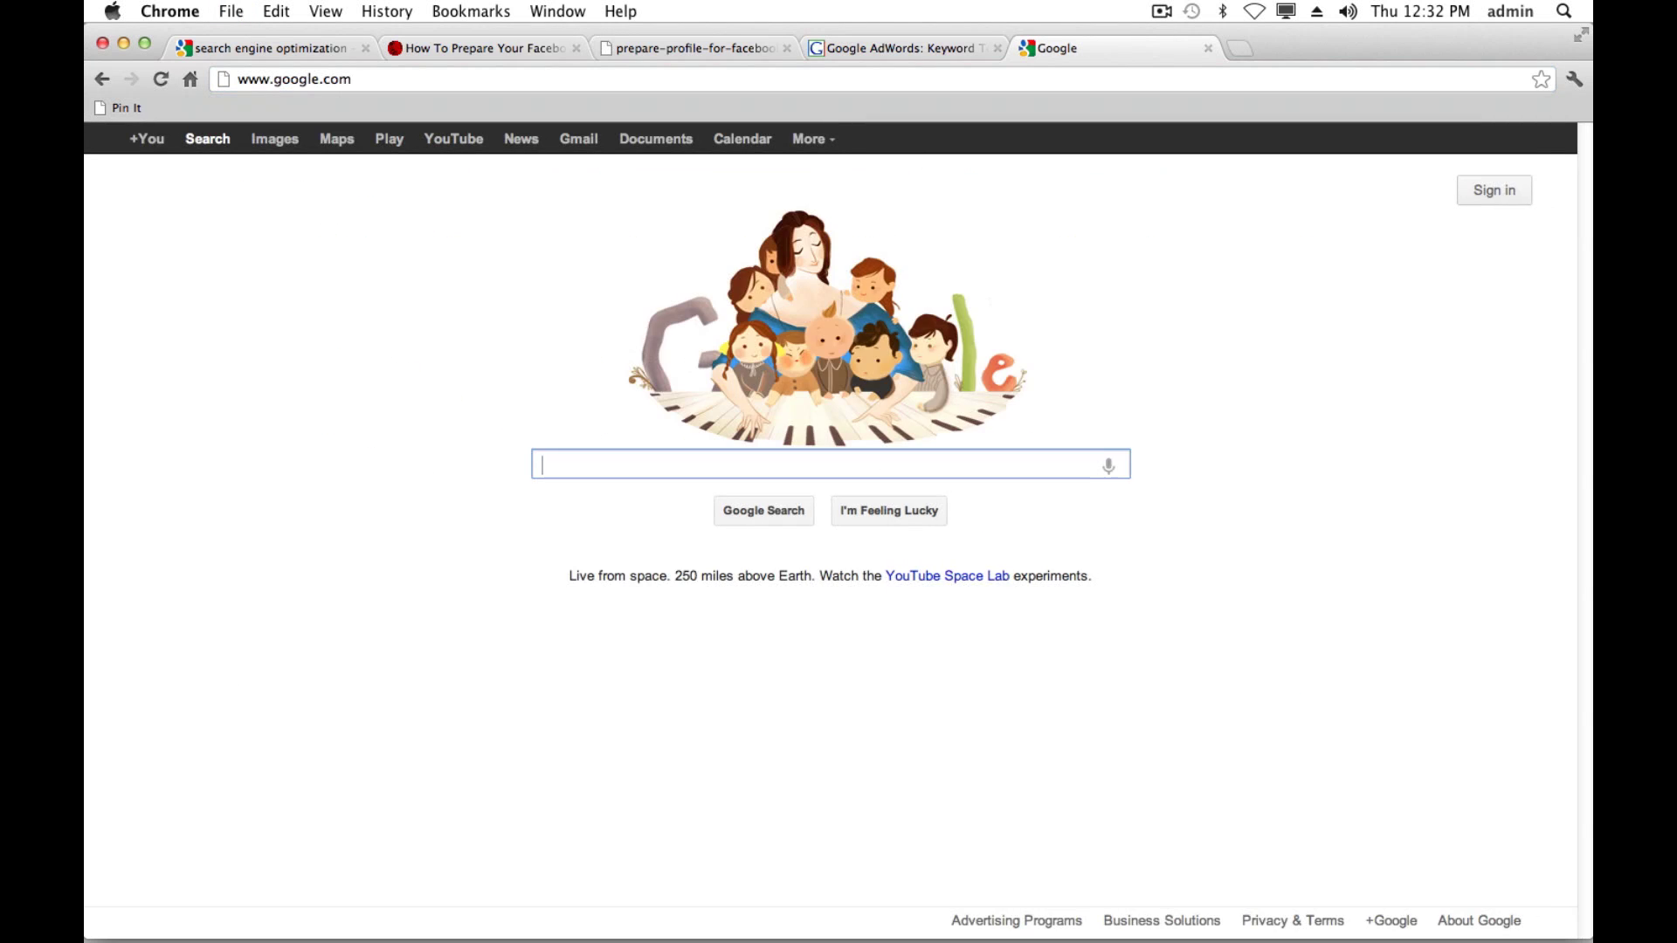
pyautogui.write('seo cons')
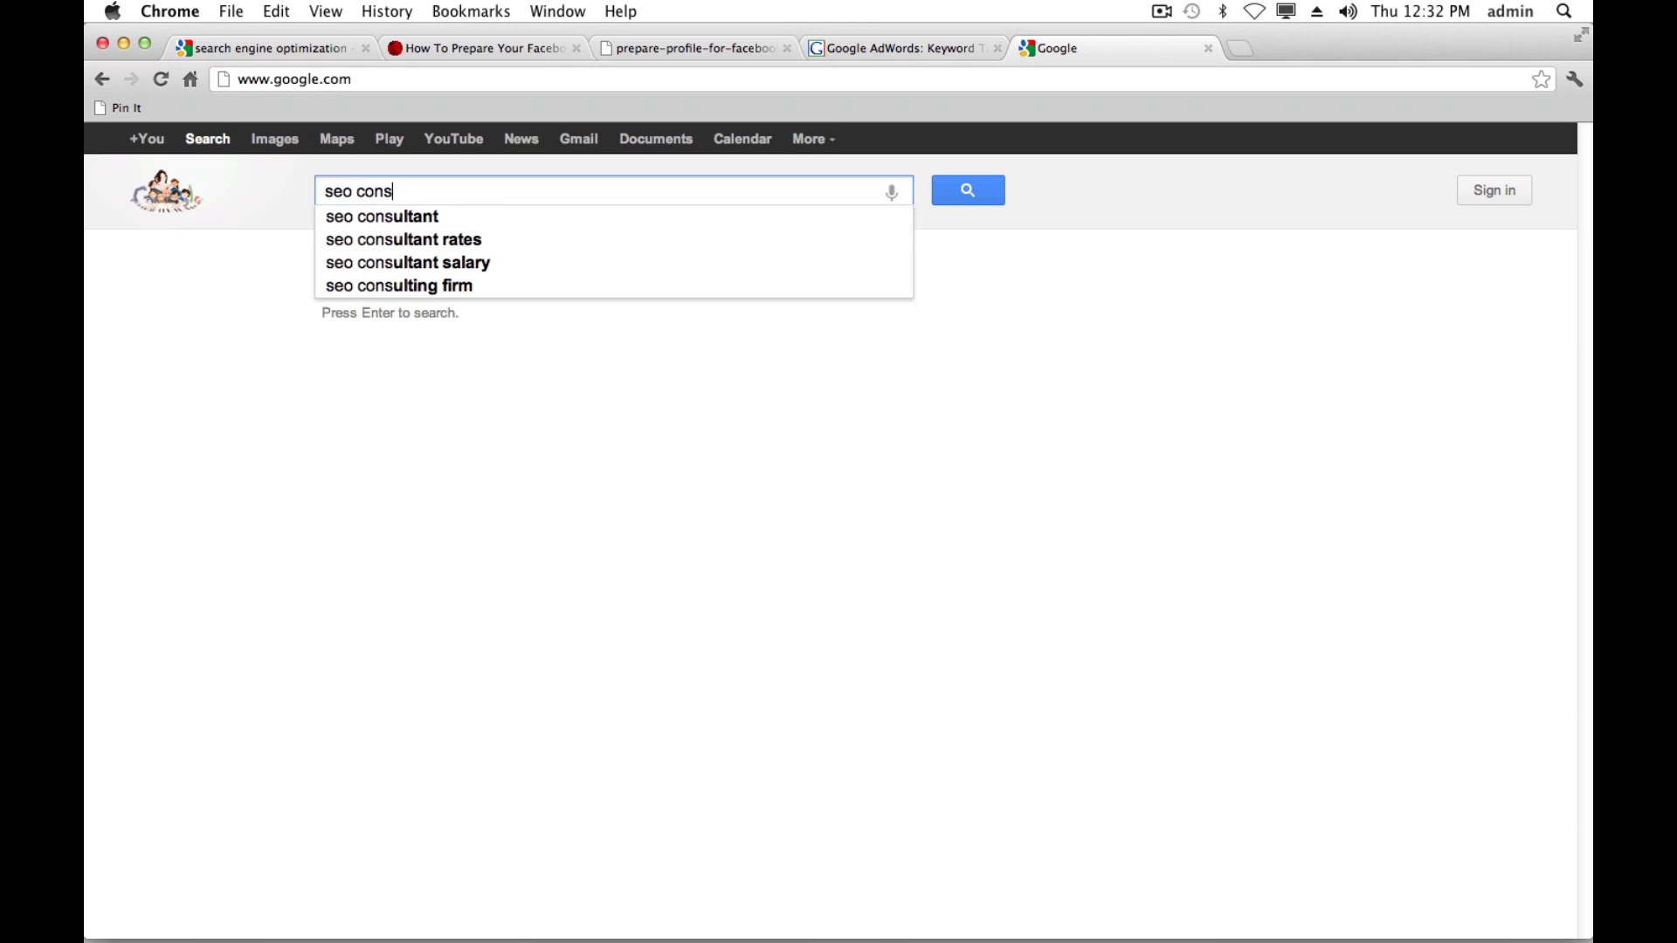
pyautogui.write('ulting')
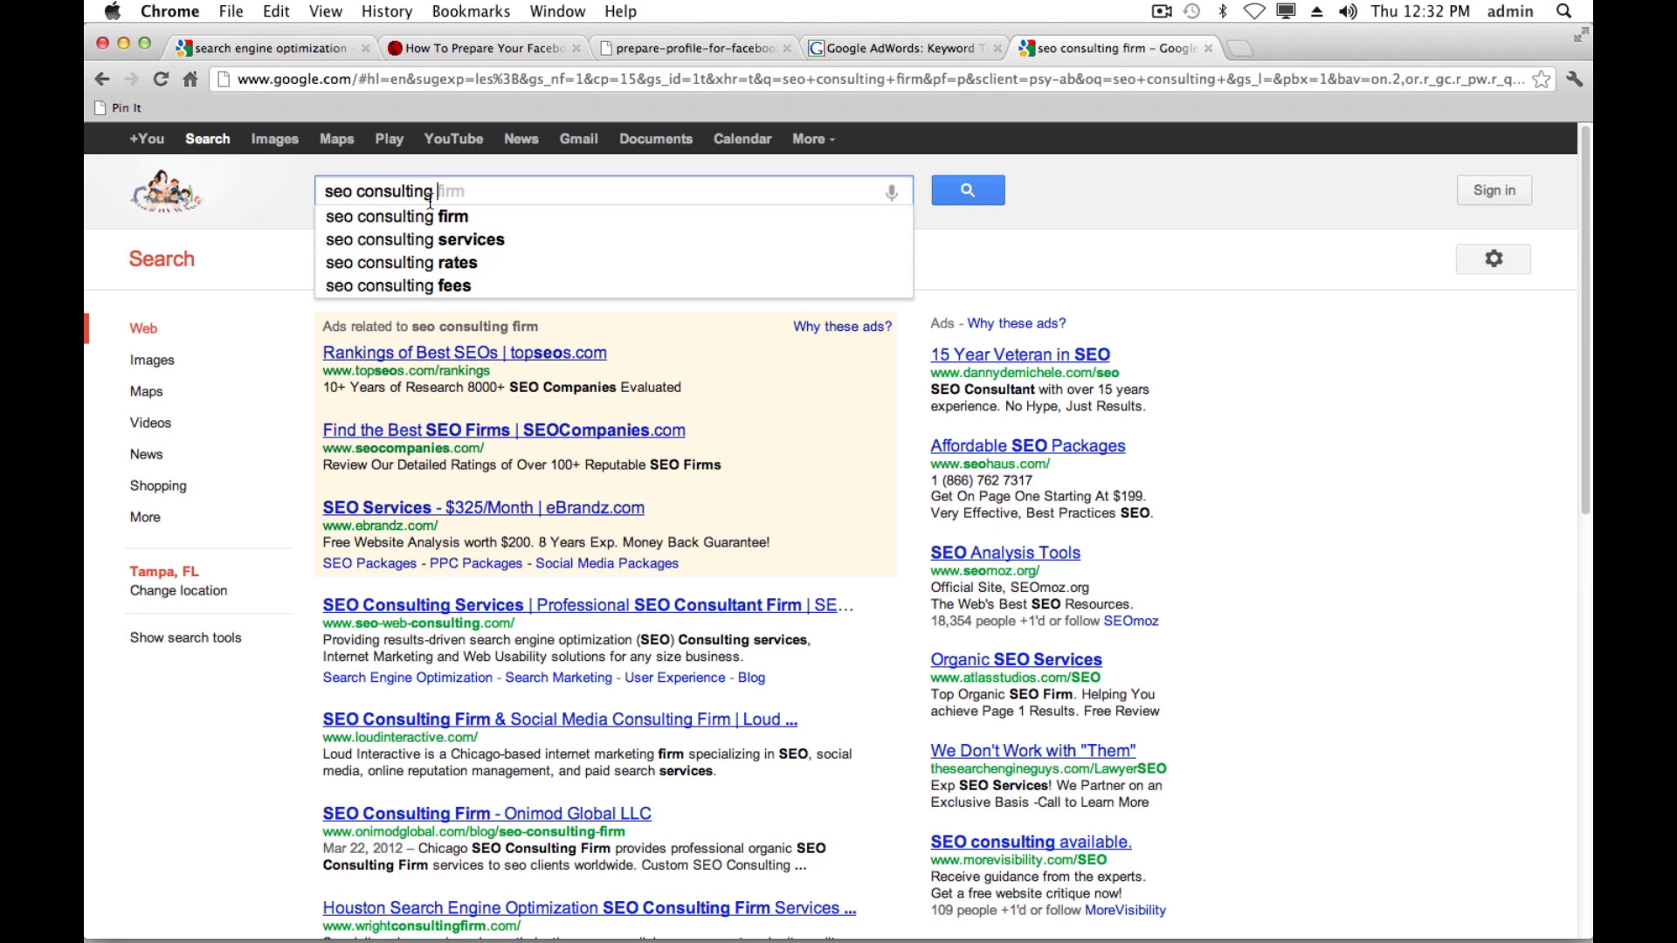
pyautogui.click(461, 288)
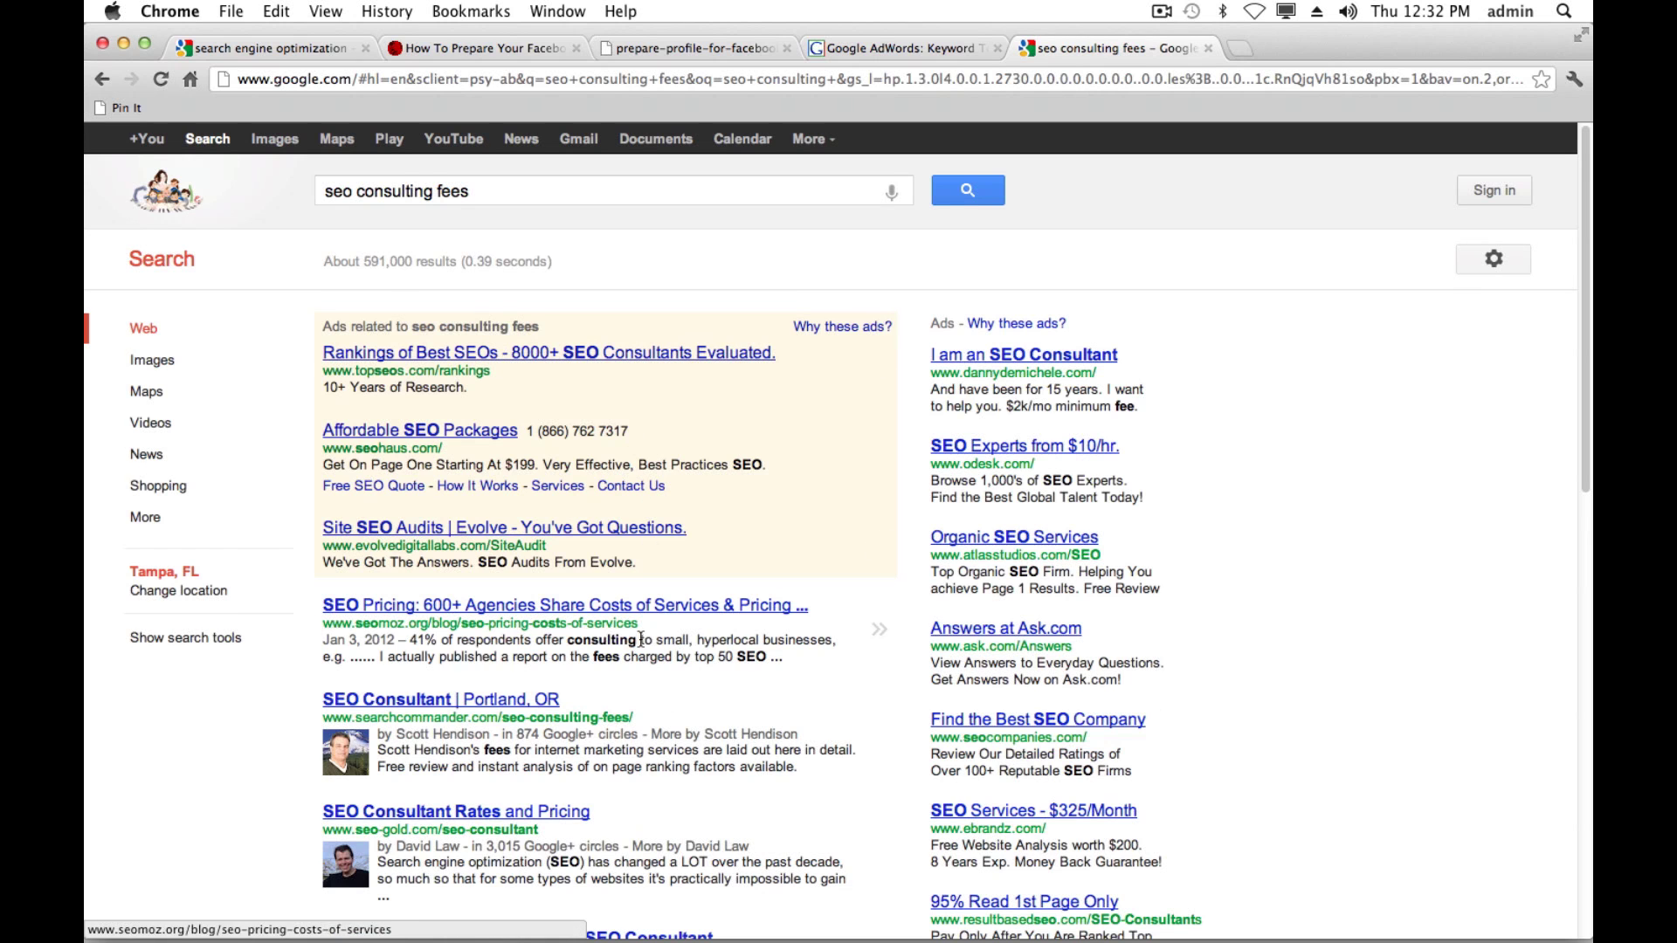
pyautogui.scroll(-4, 641, 640)
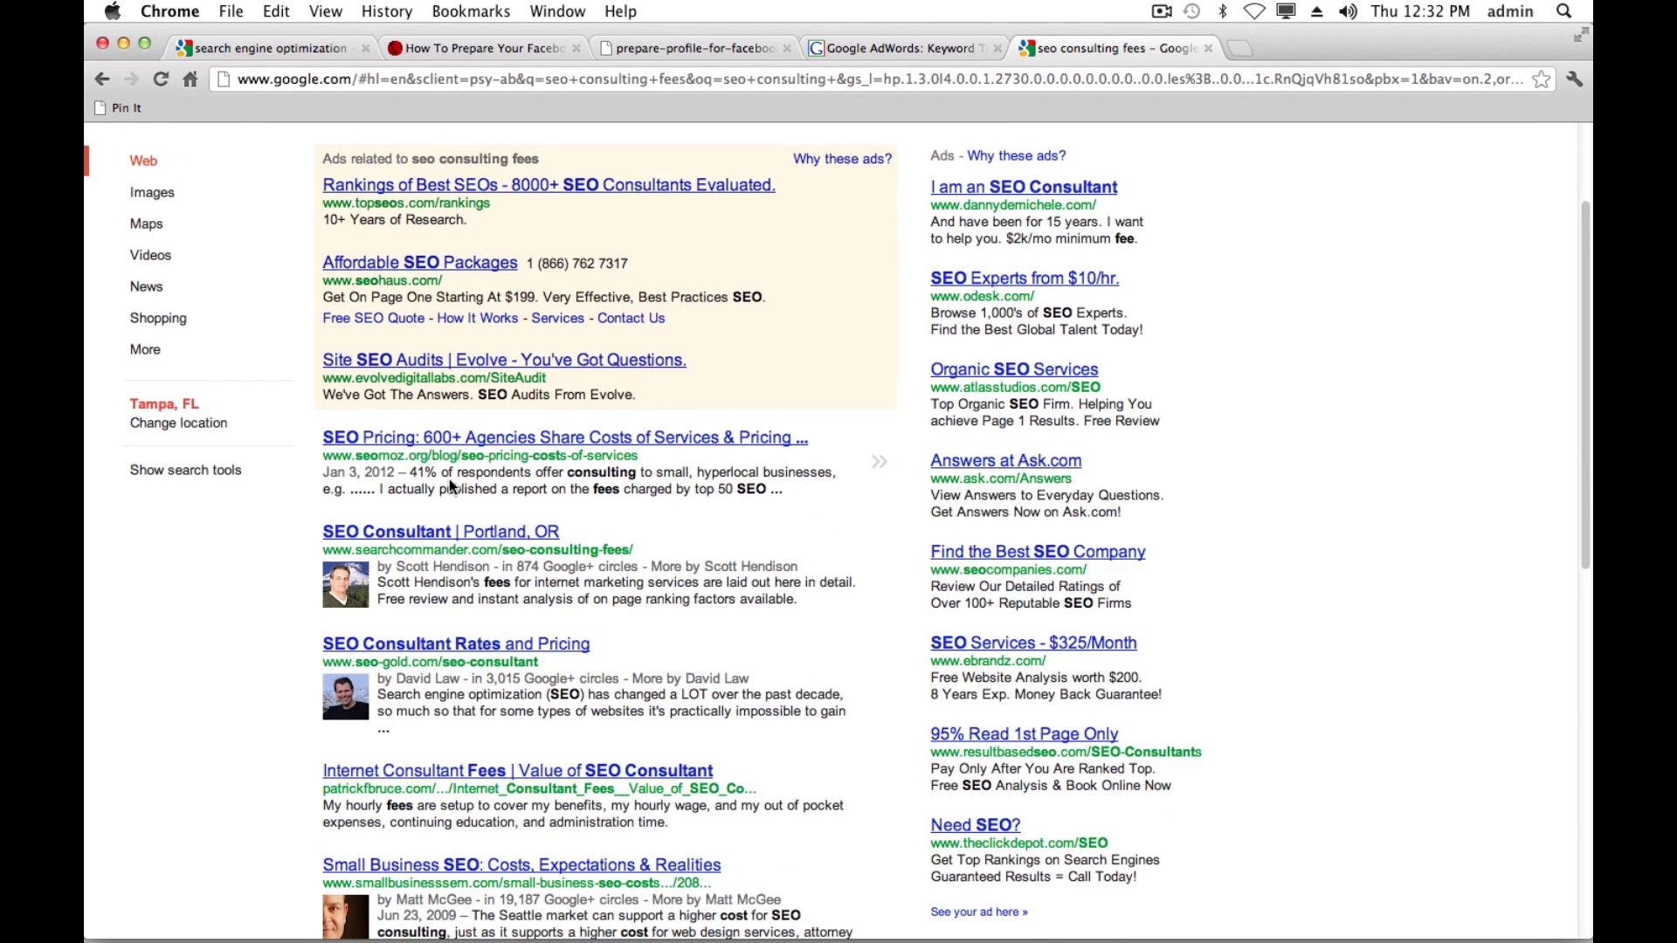
pyautogui.scroll(-1, 612, 505)
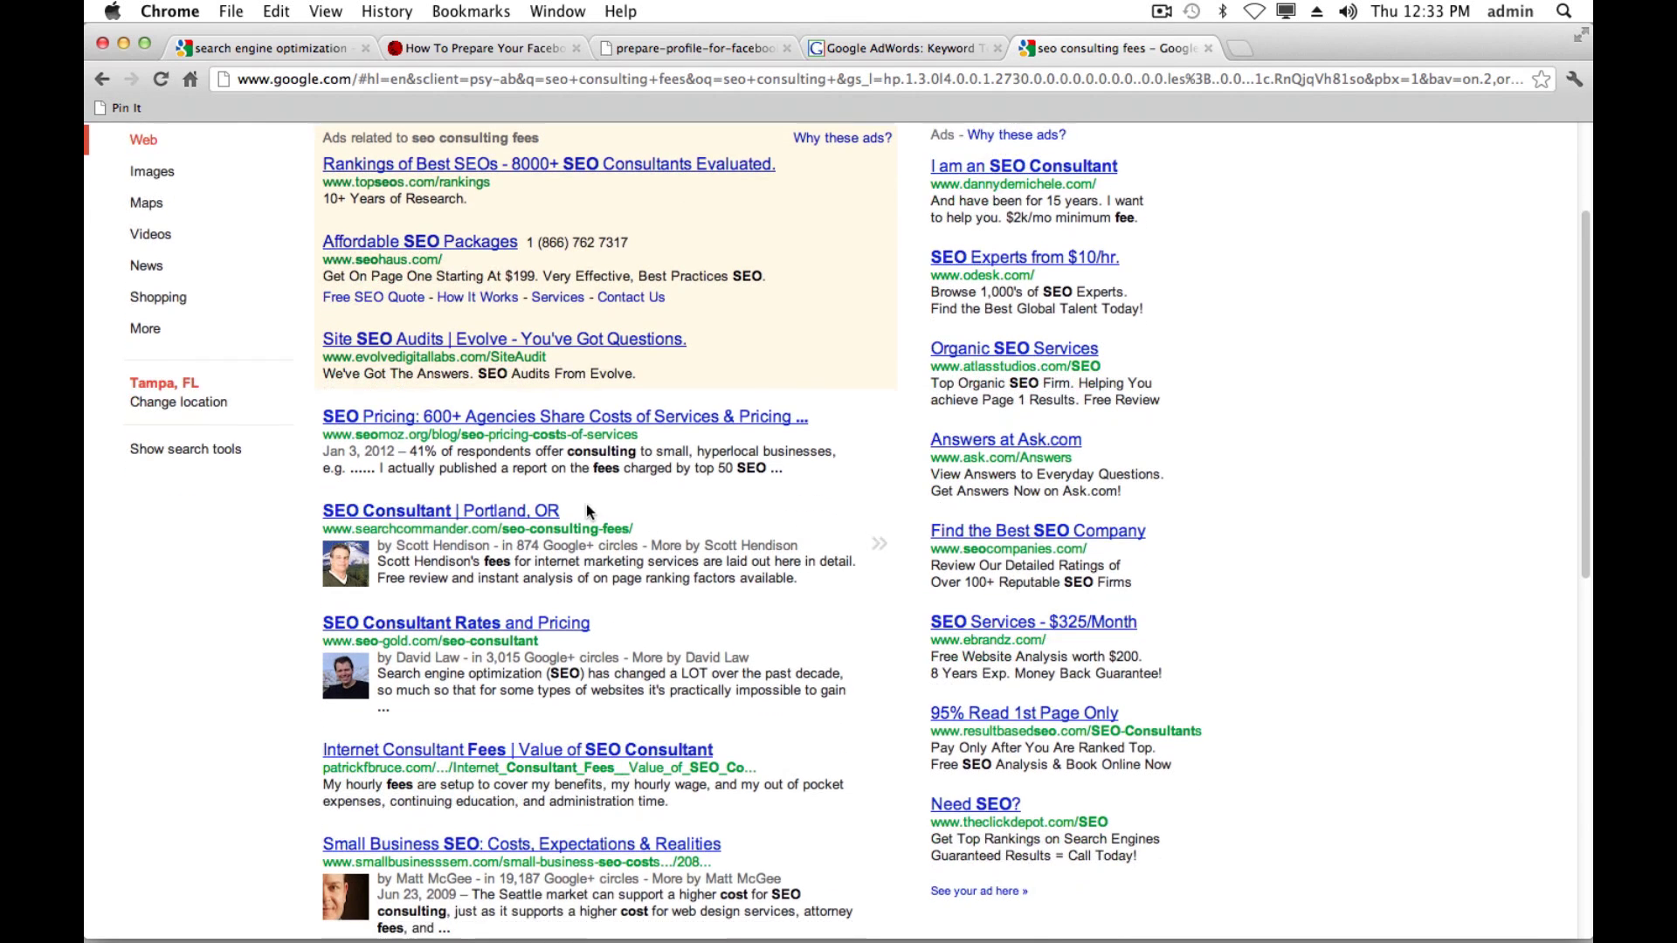
pyautogui.scroll(1, 297, 439)
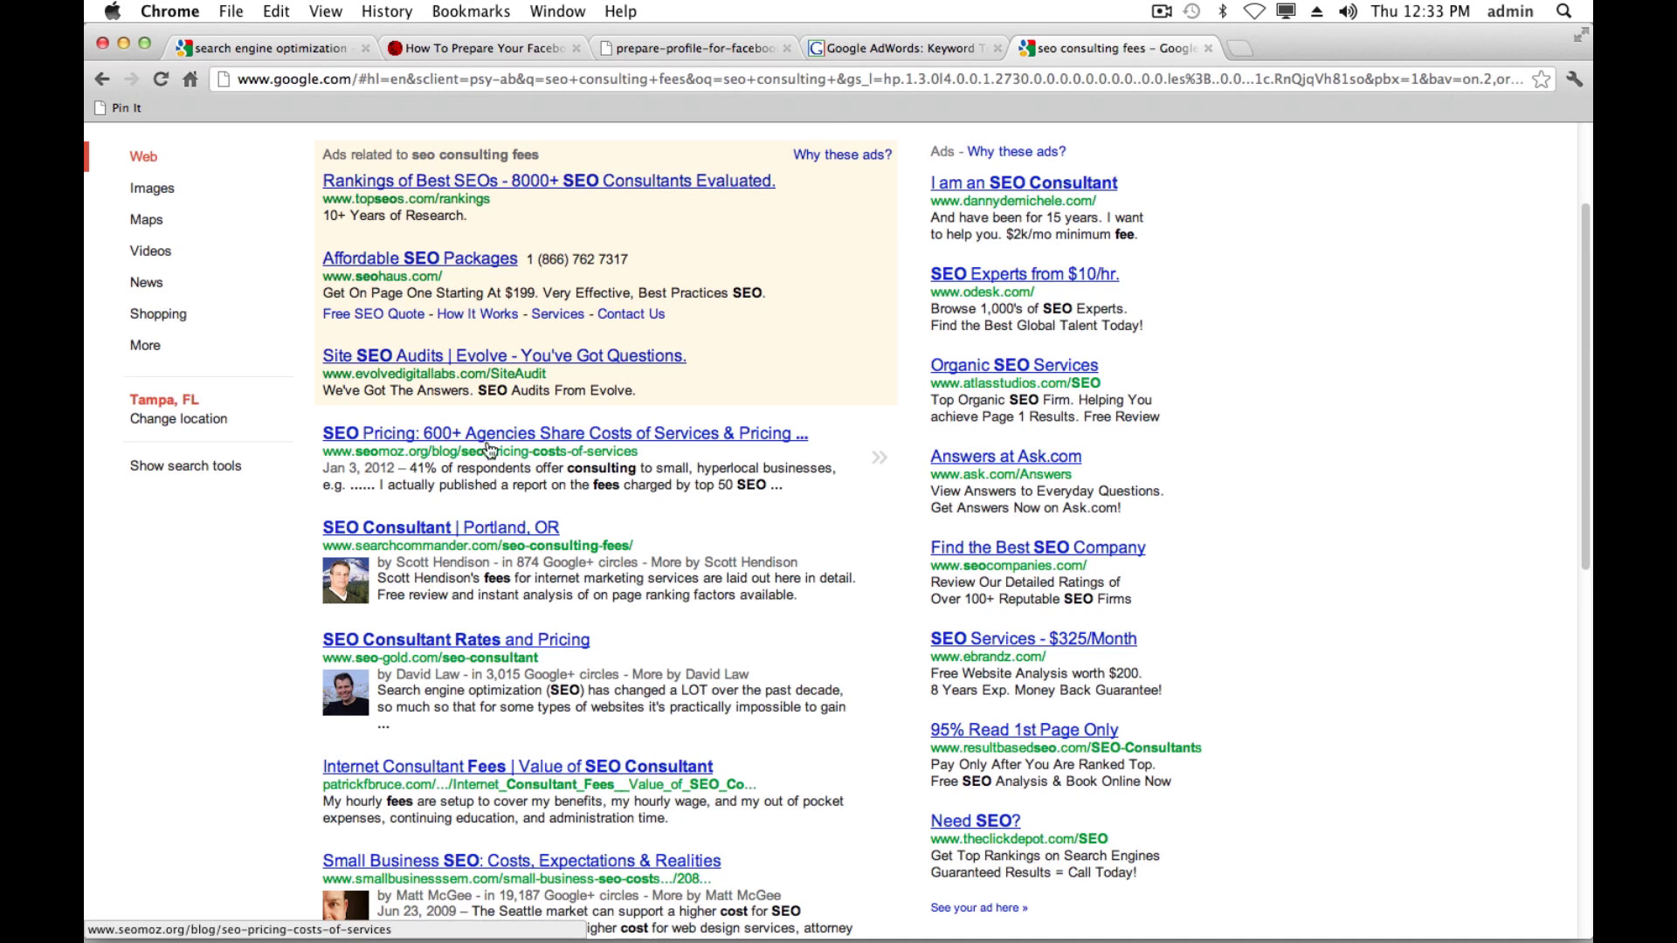
pyautogui.moveTo(461, 451); pyautogui.dragTo(636, 451)
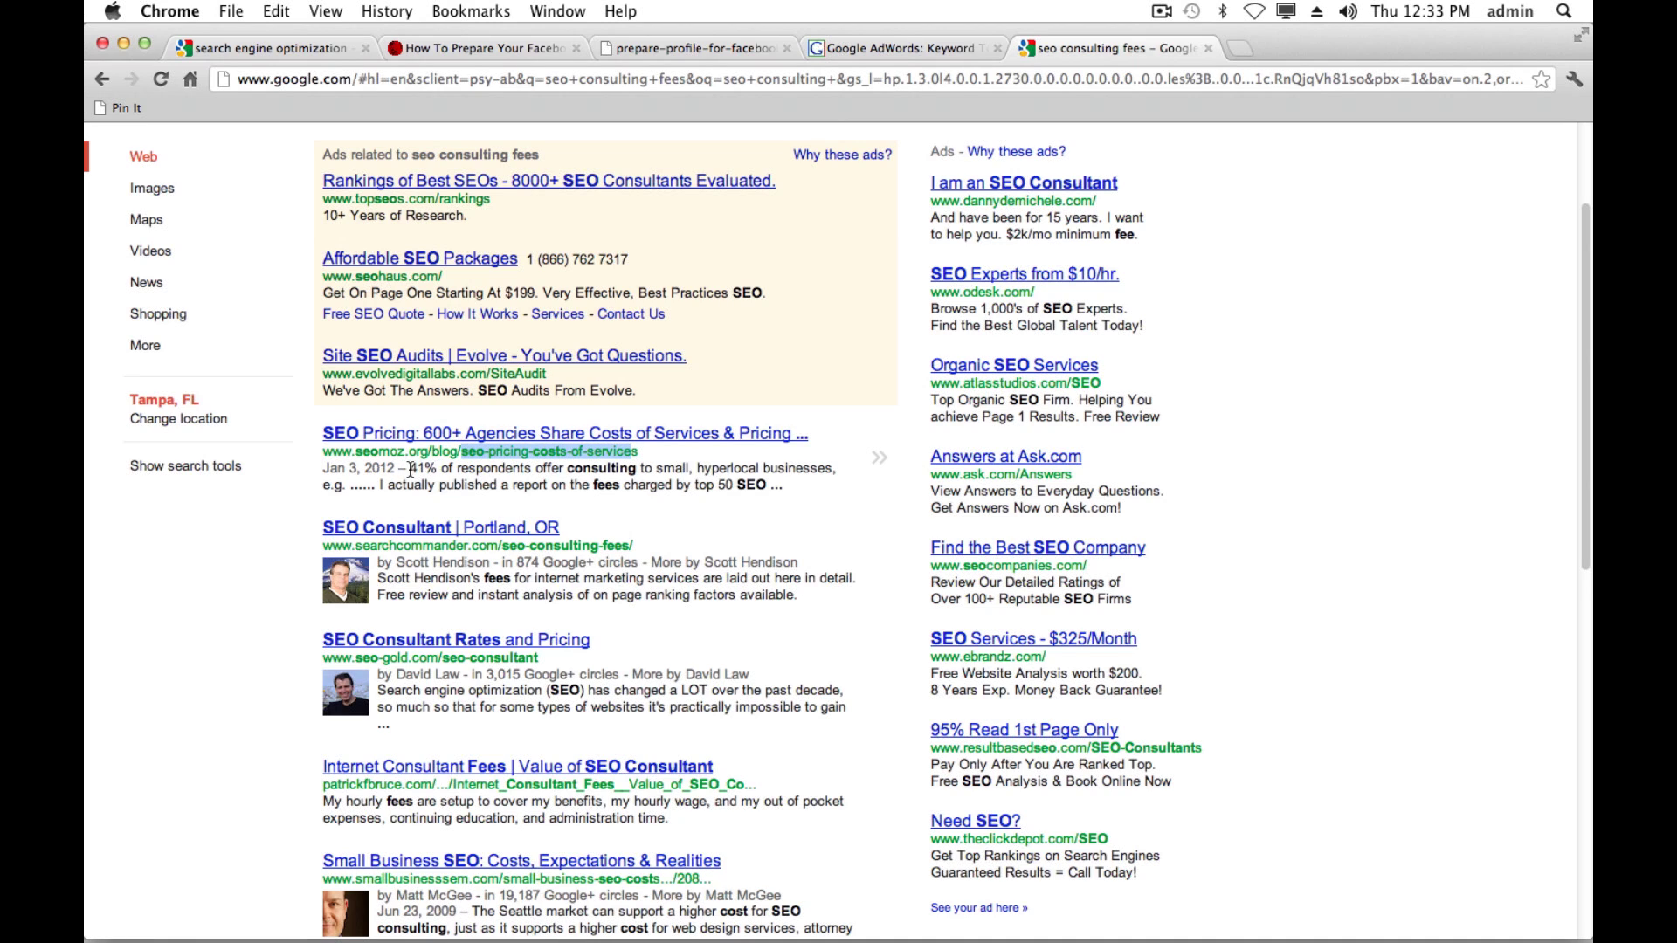
pyautogui.moveTo(410, 469); pyautogui.dragTo(625, 469)
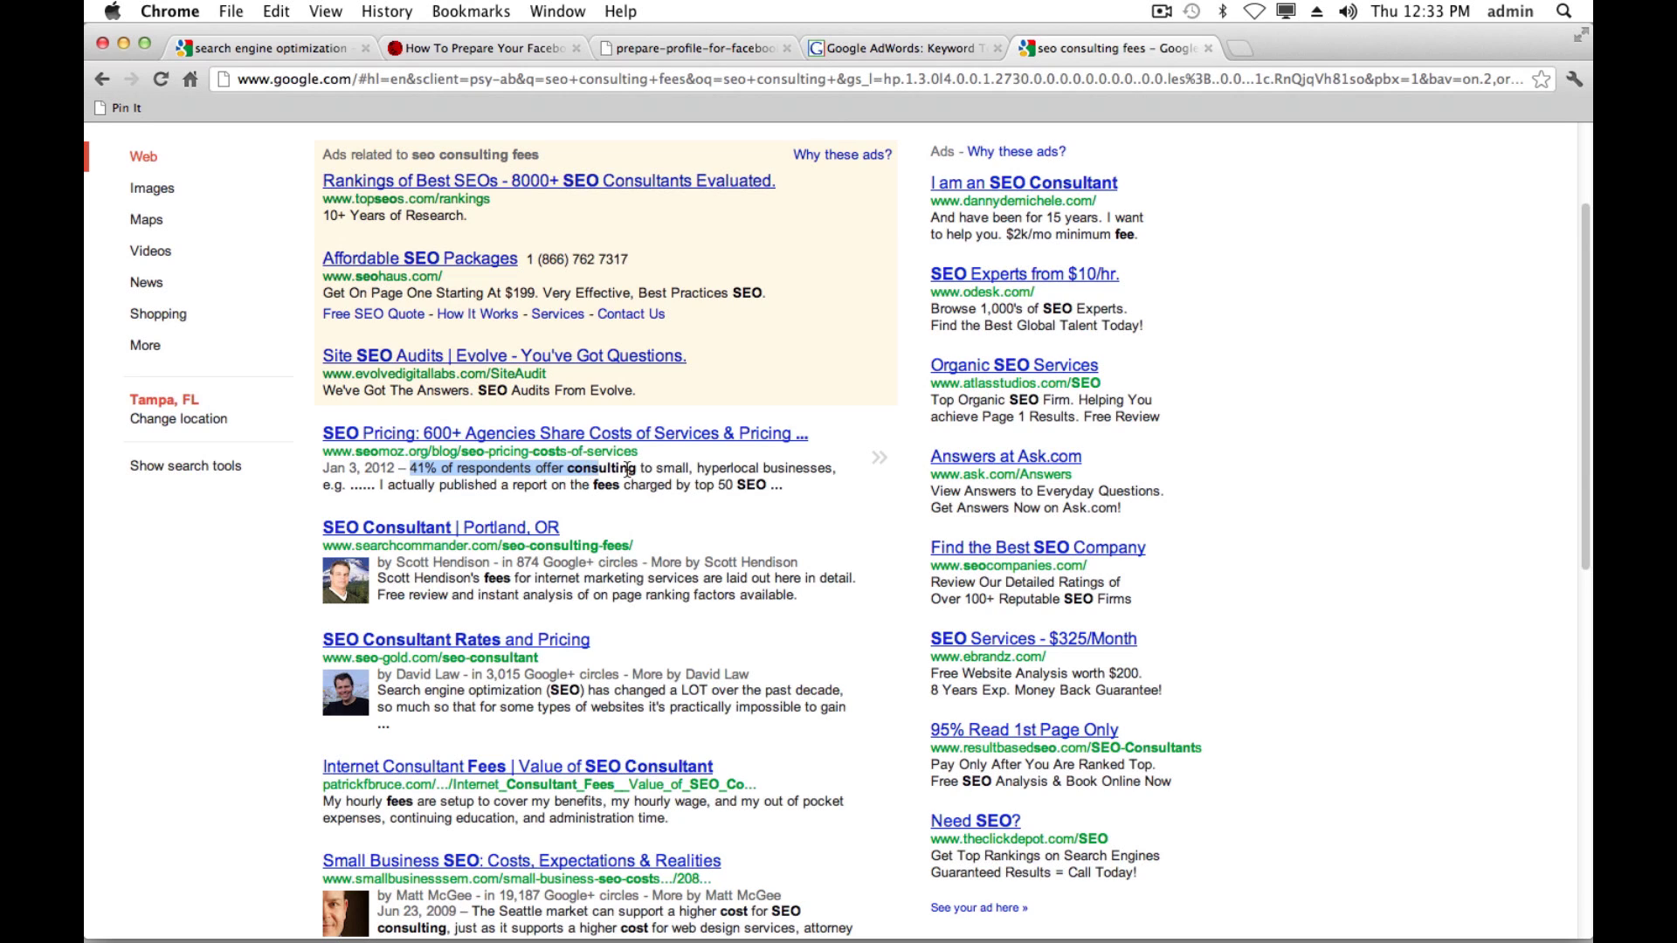
pyautogui.click(708, 474)
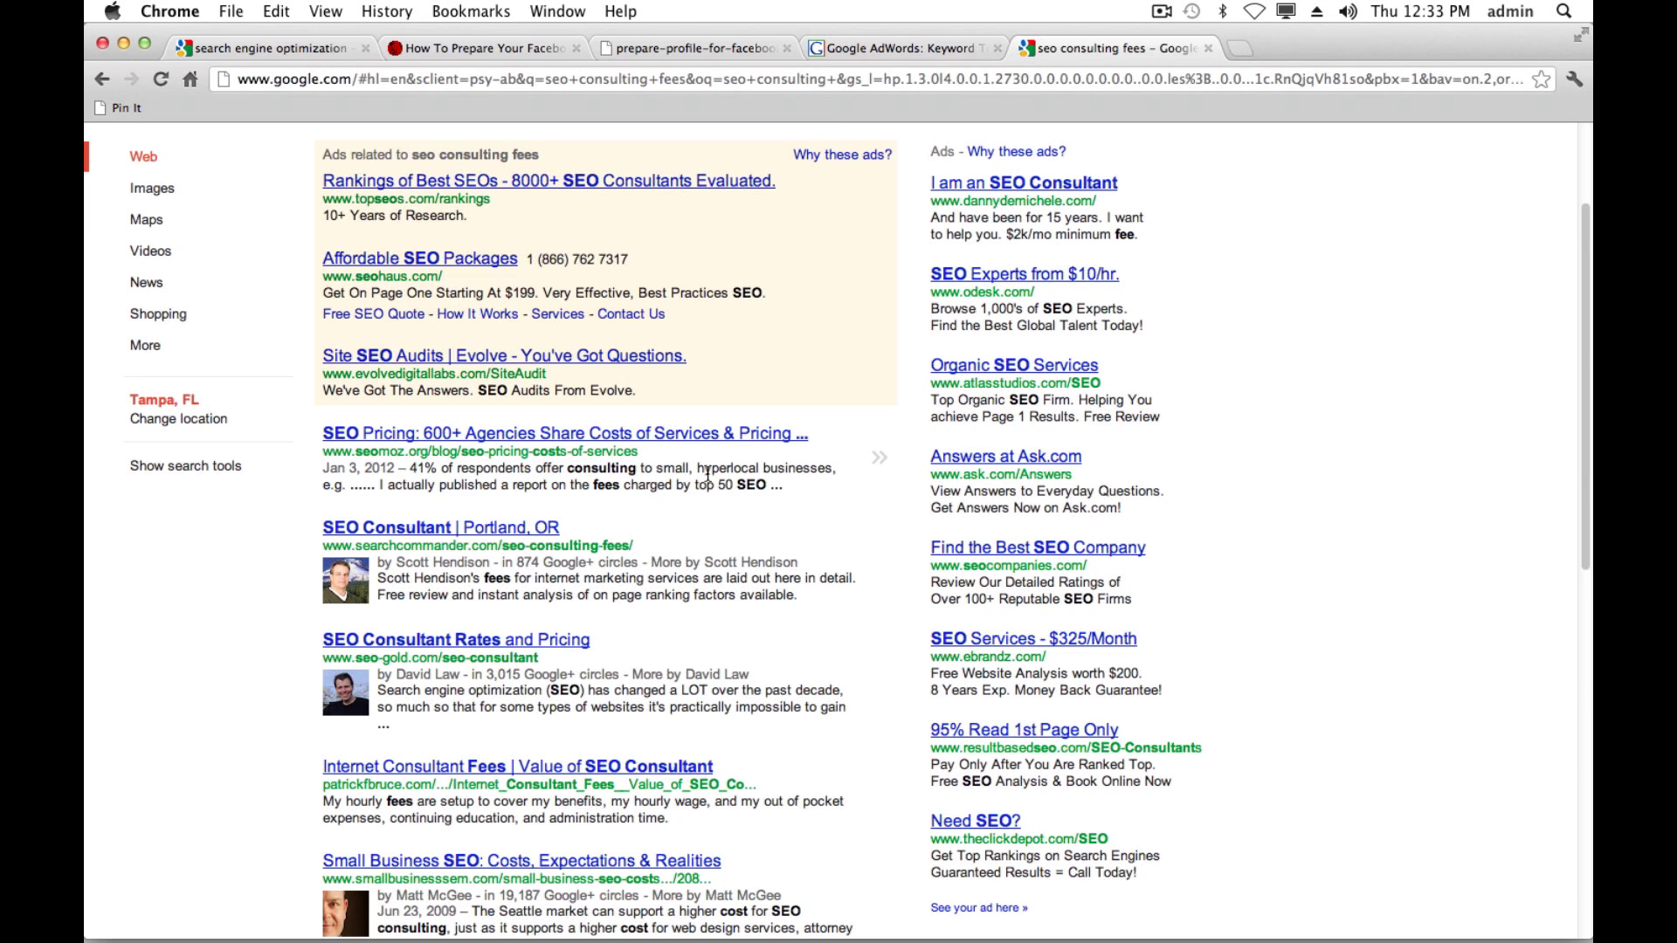
pyautogui.scroll(-2, 704, 507)
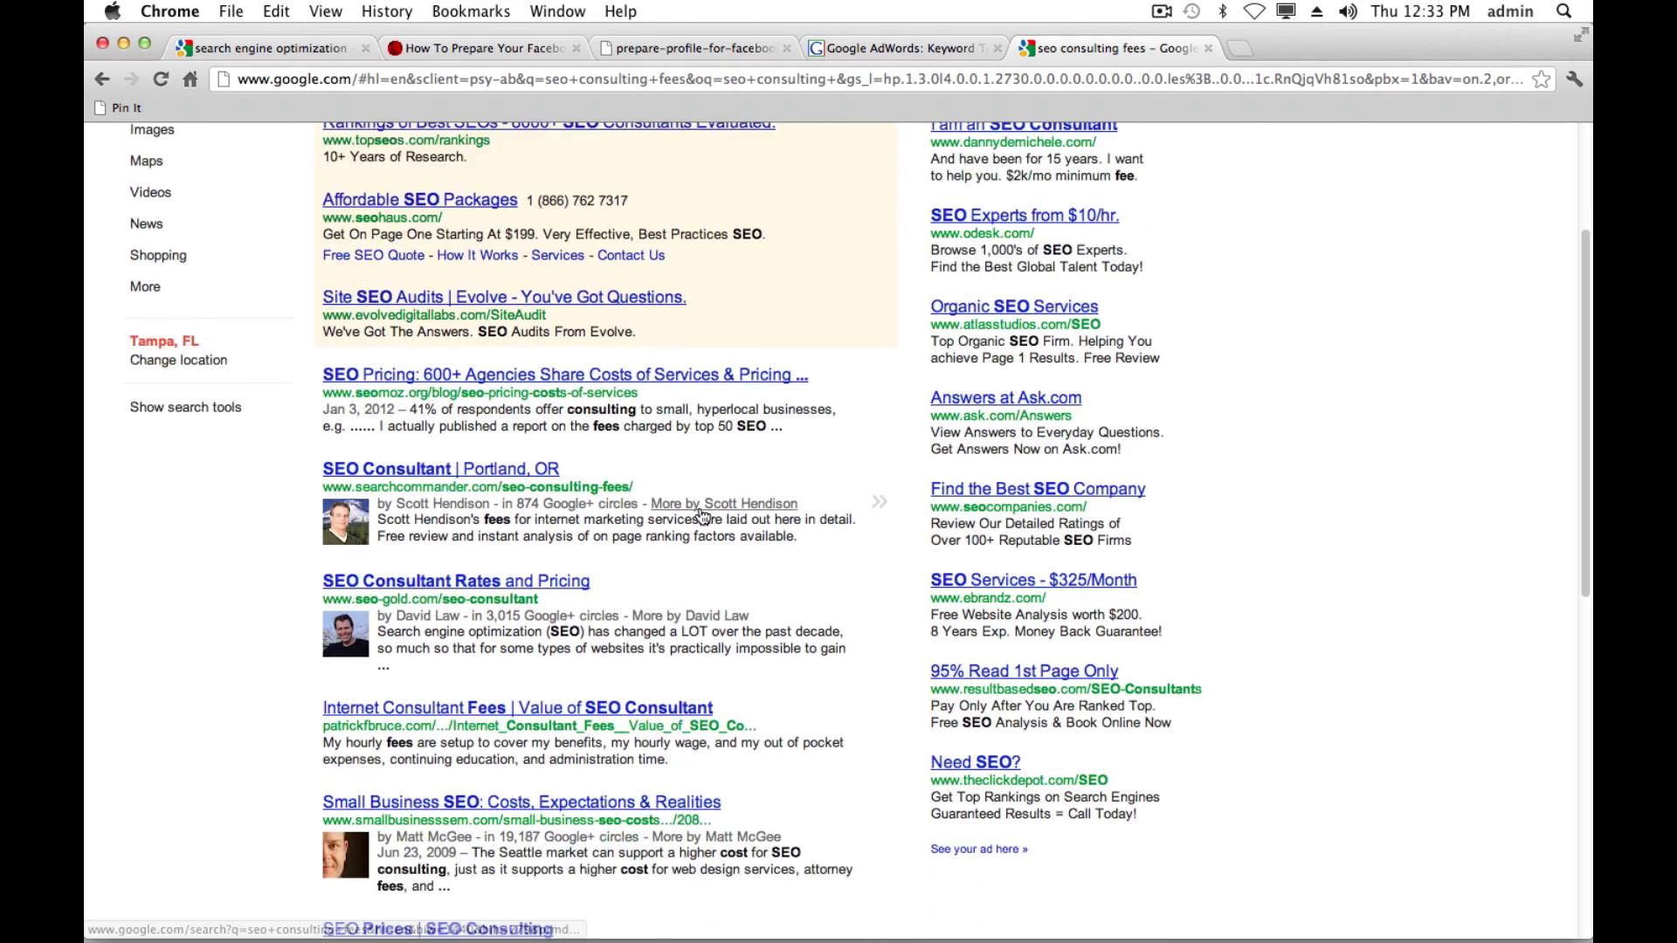
pyautogui.scroll(-10, 704, 515)
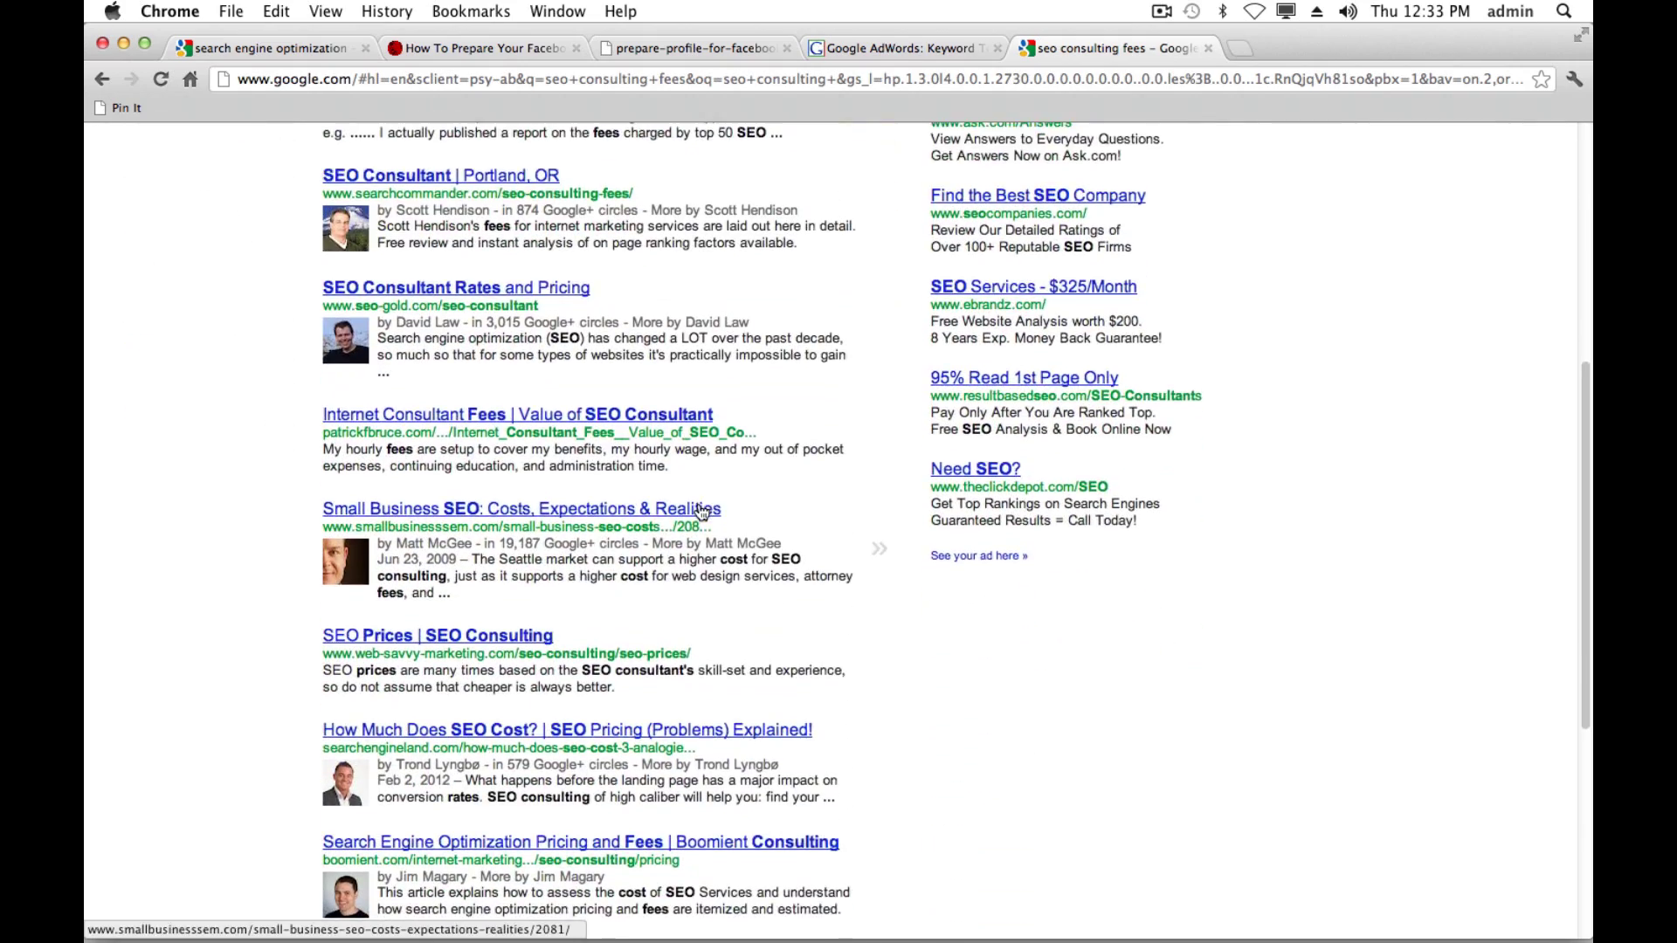
pyautogui.scroll(-2, 704, 511)
pyautogui.scroll(15, 695, 509)
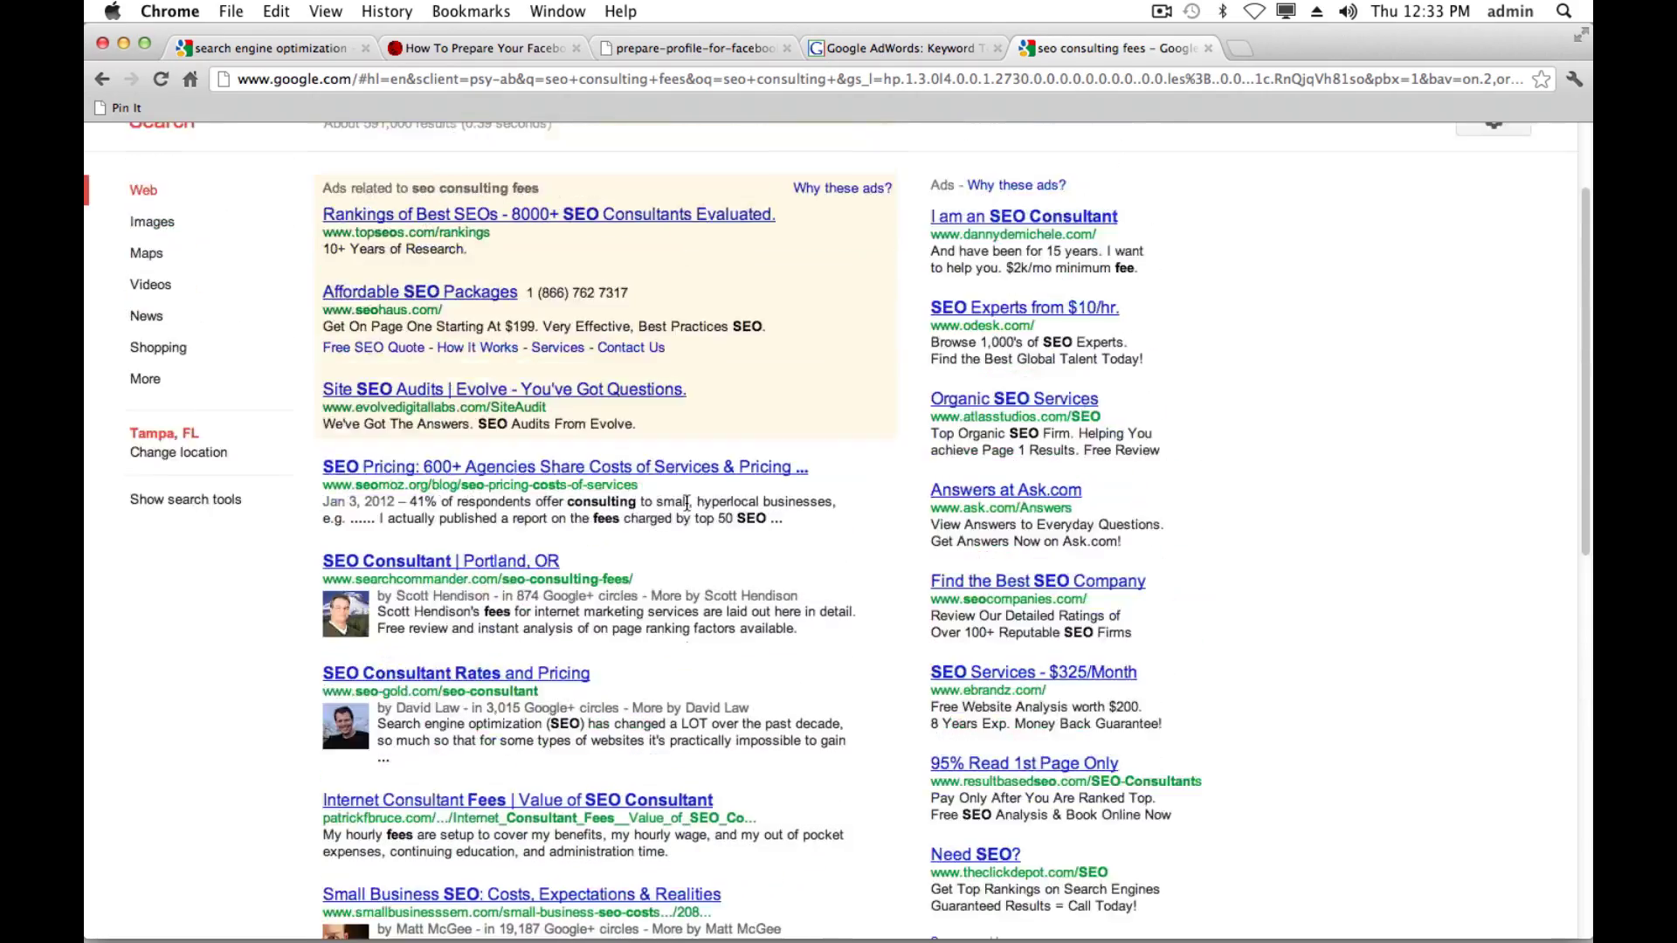
pyautogui.scroll(2, 688, 504)
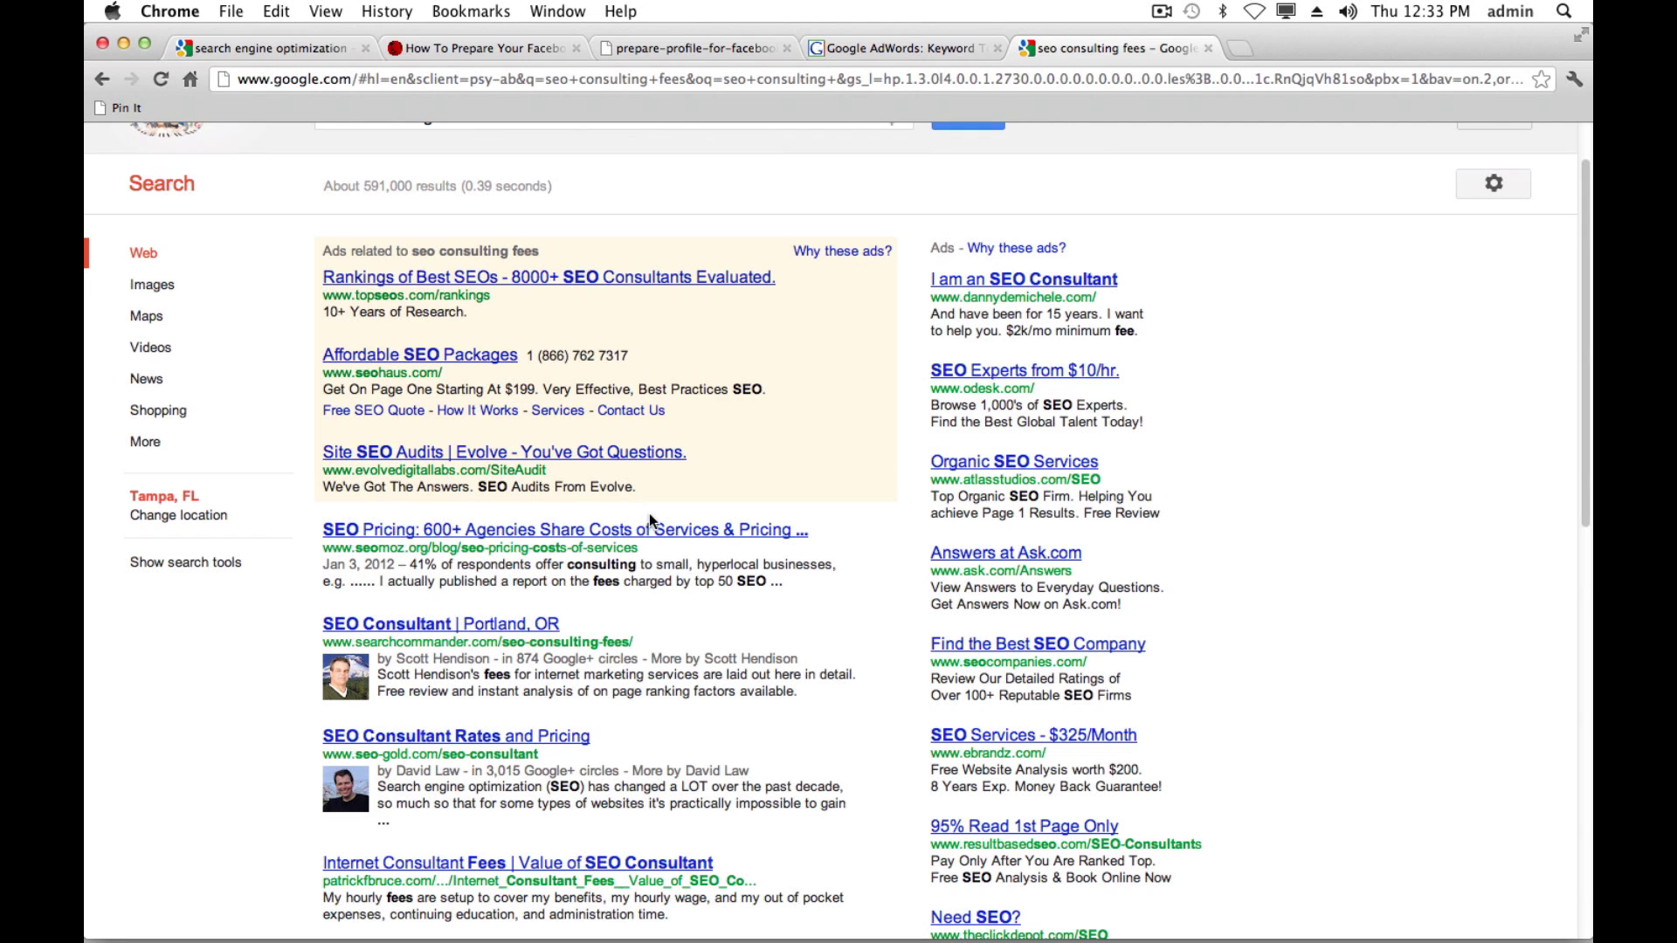
pyautogui.scroll(-2, 524, 672)
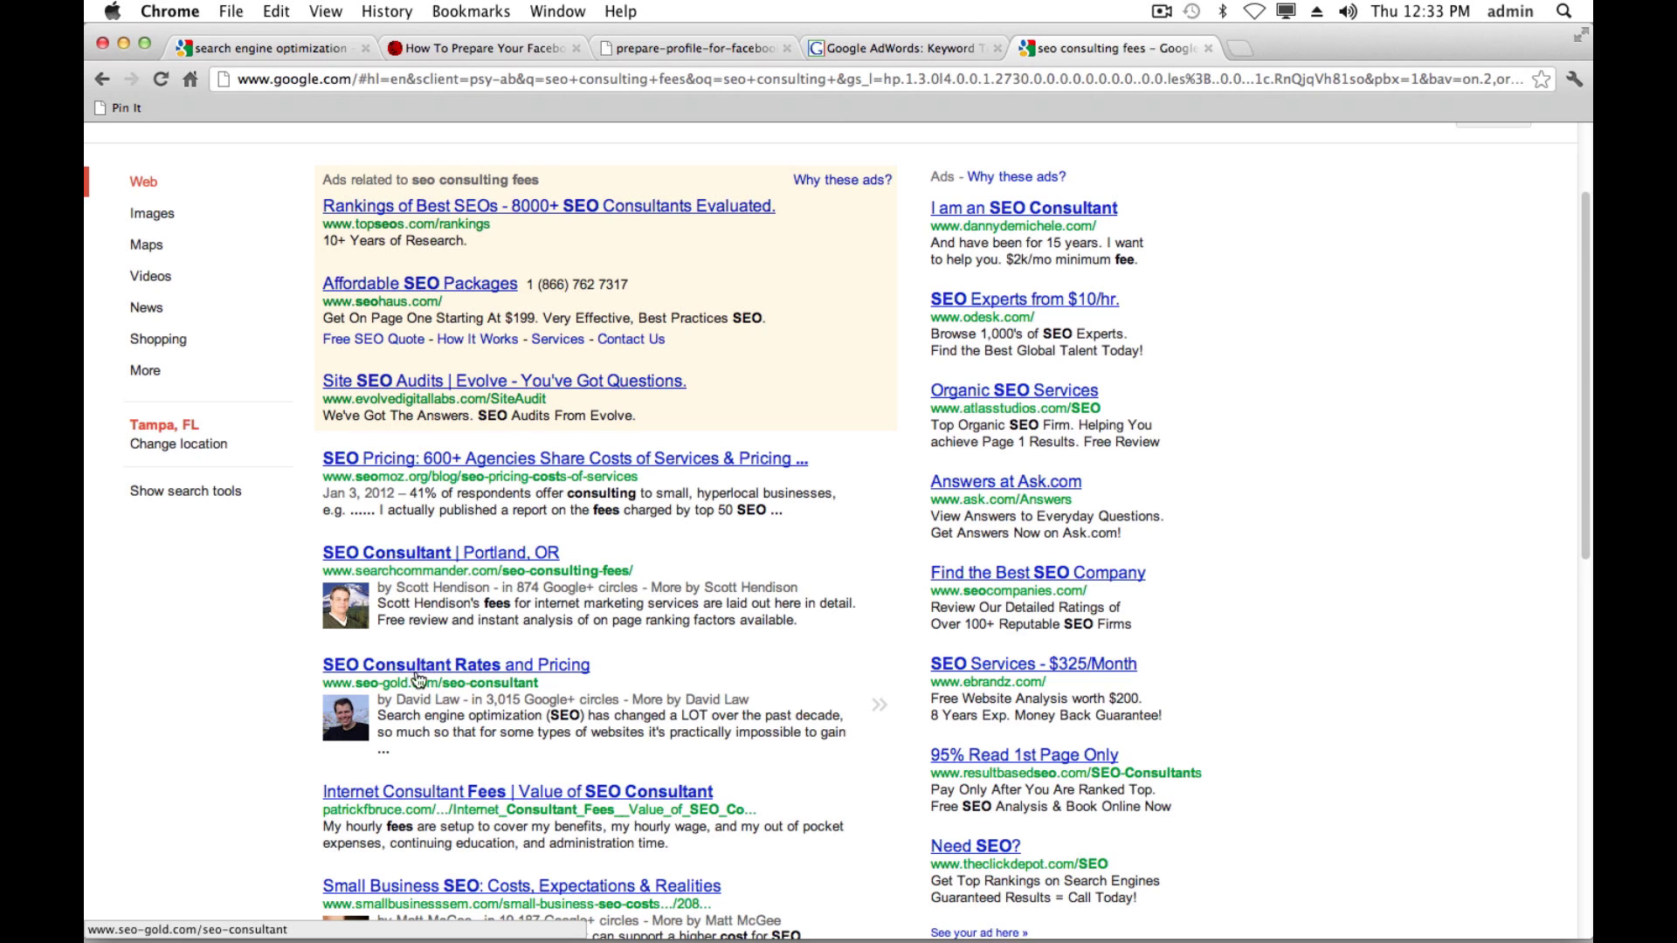
pyautogui.moveTo(322, 668); pyautogui.dragTo(494, 667)
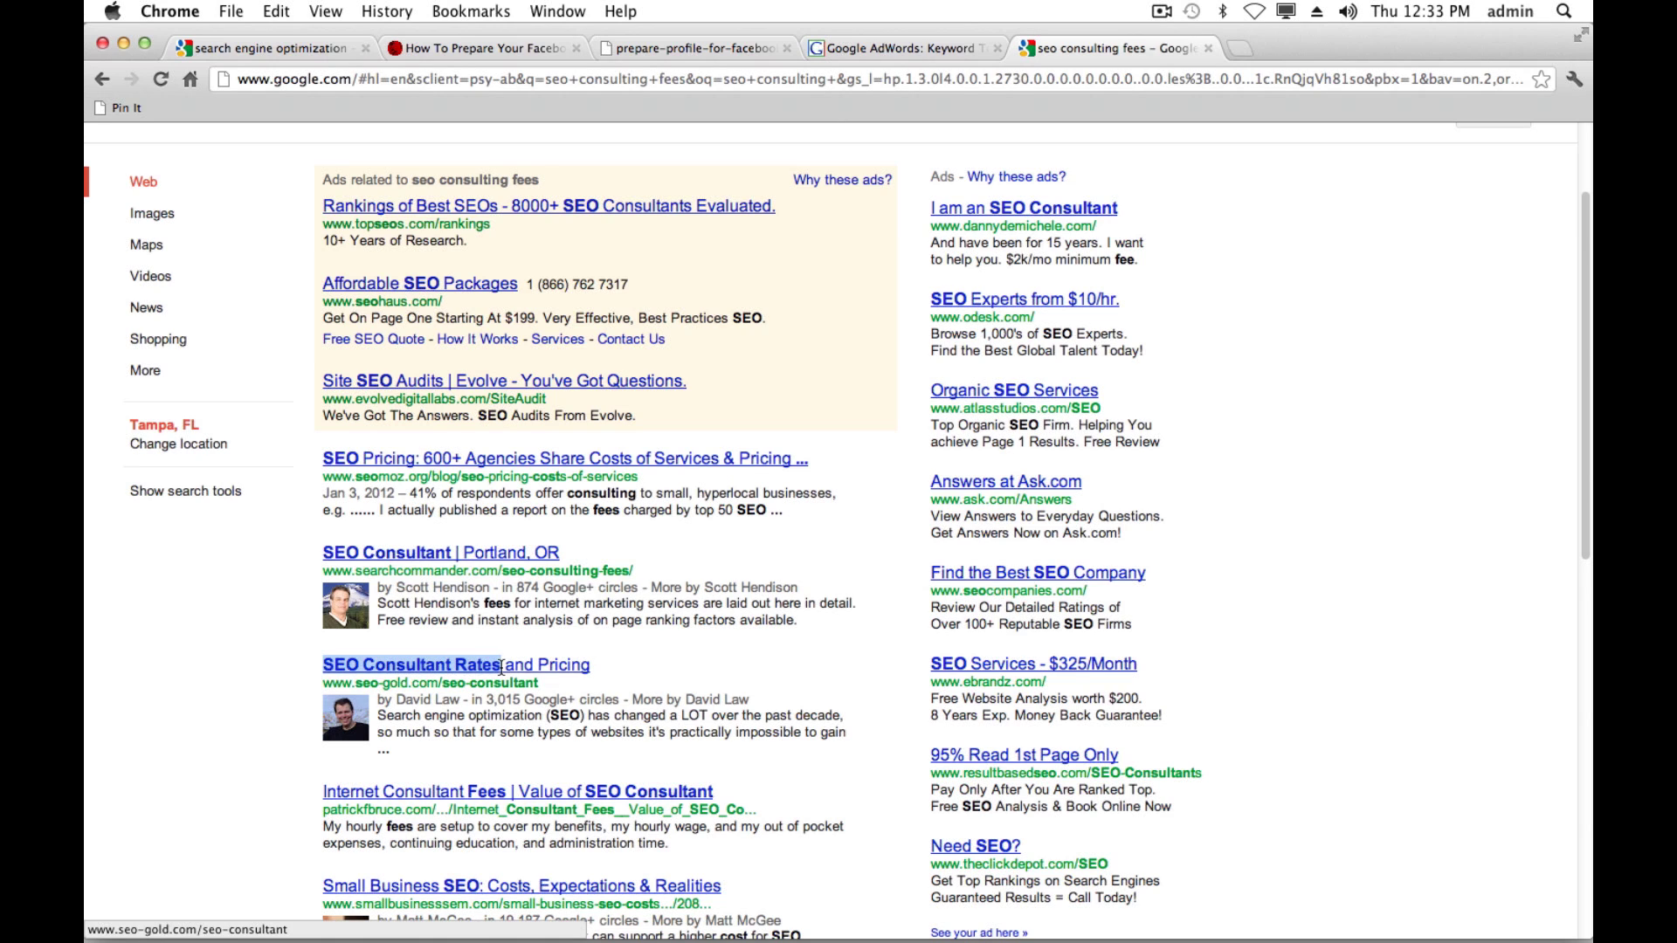
pyautogui.moveTo(392, 716); pyautogui.dragTo(582, 734)
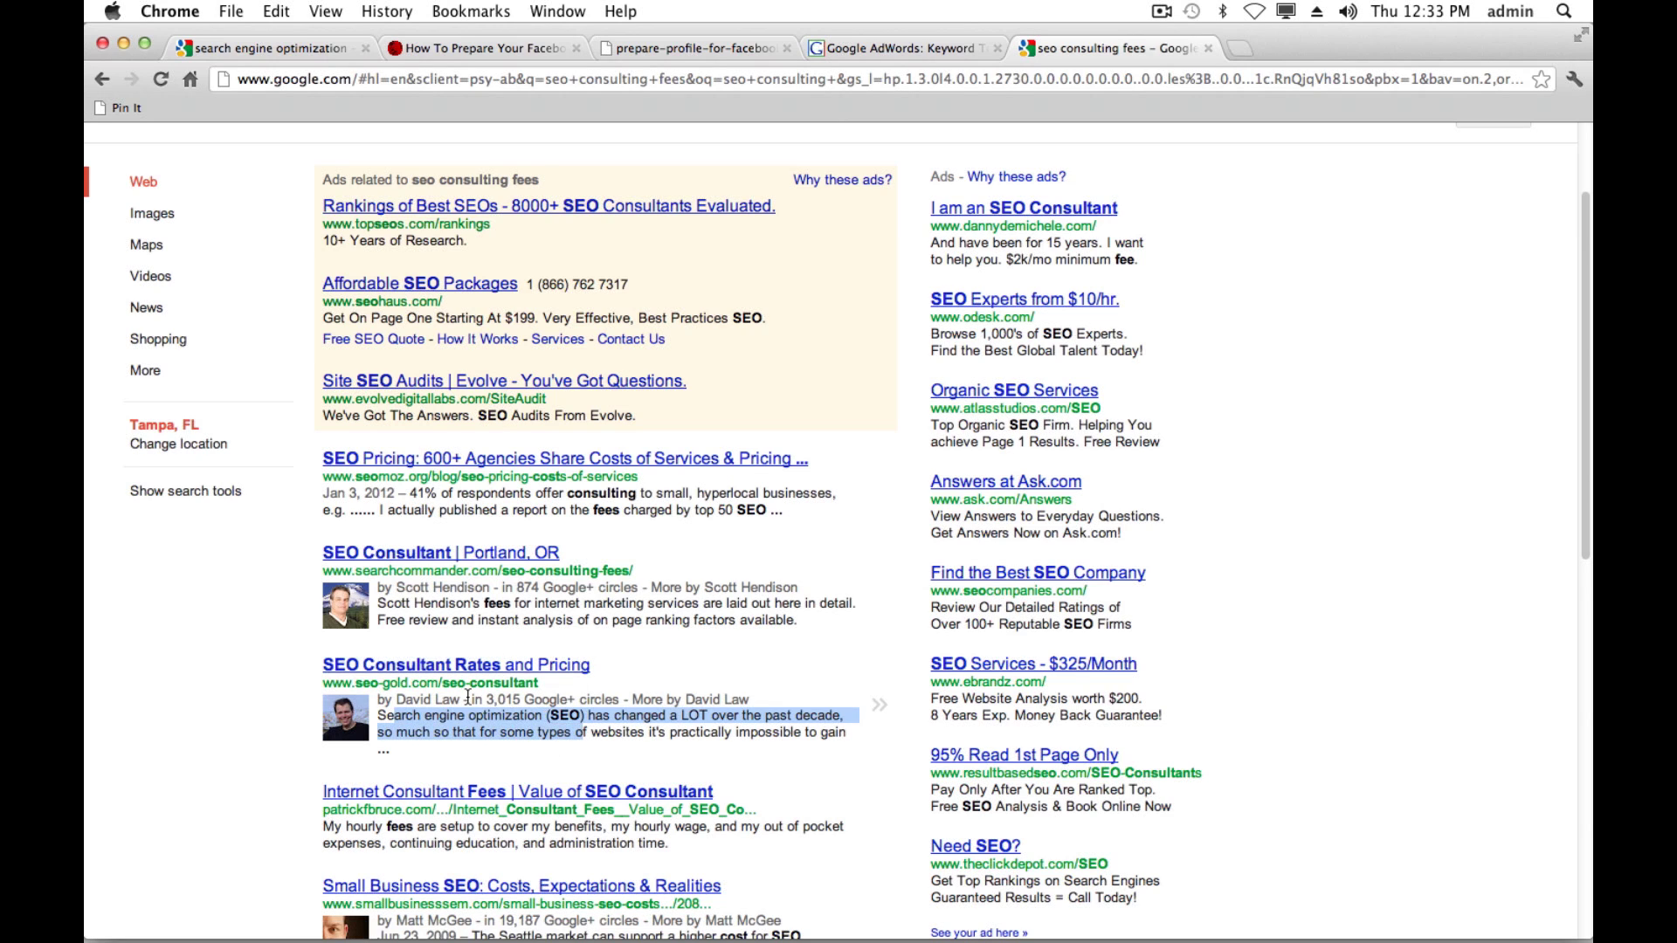
pyautogui.moveTo(442, 684); pyautogui.dragTo(542, 685)
pyautogui.click(543, 686)
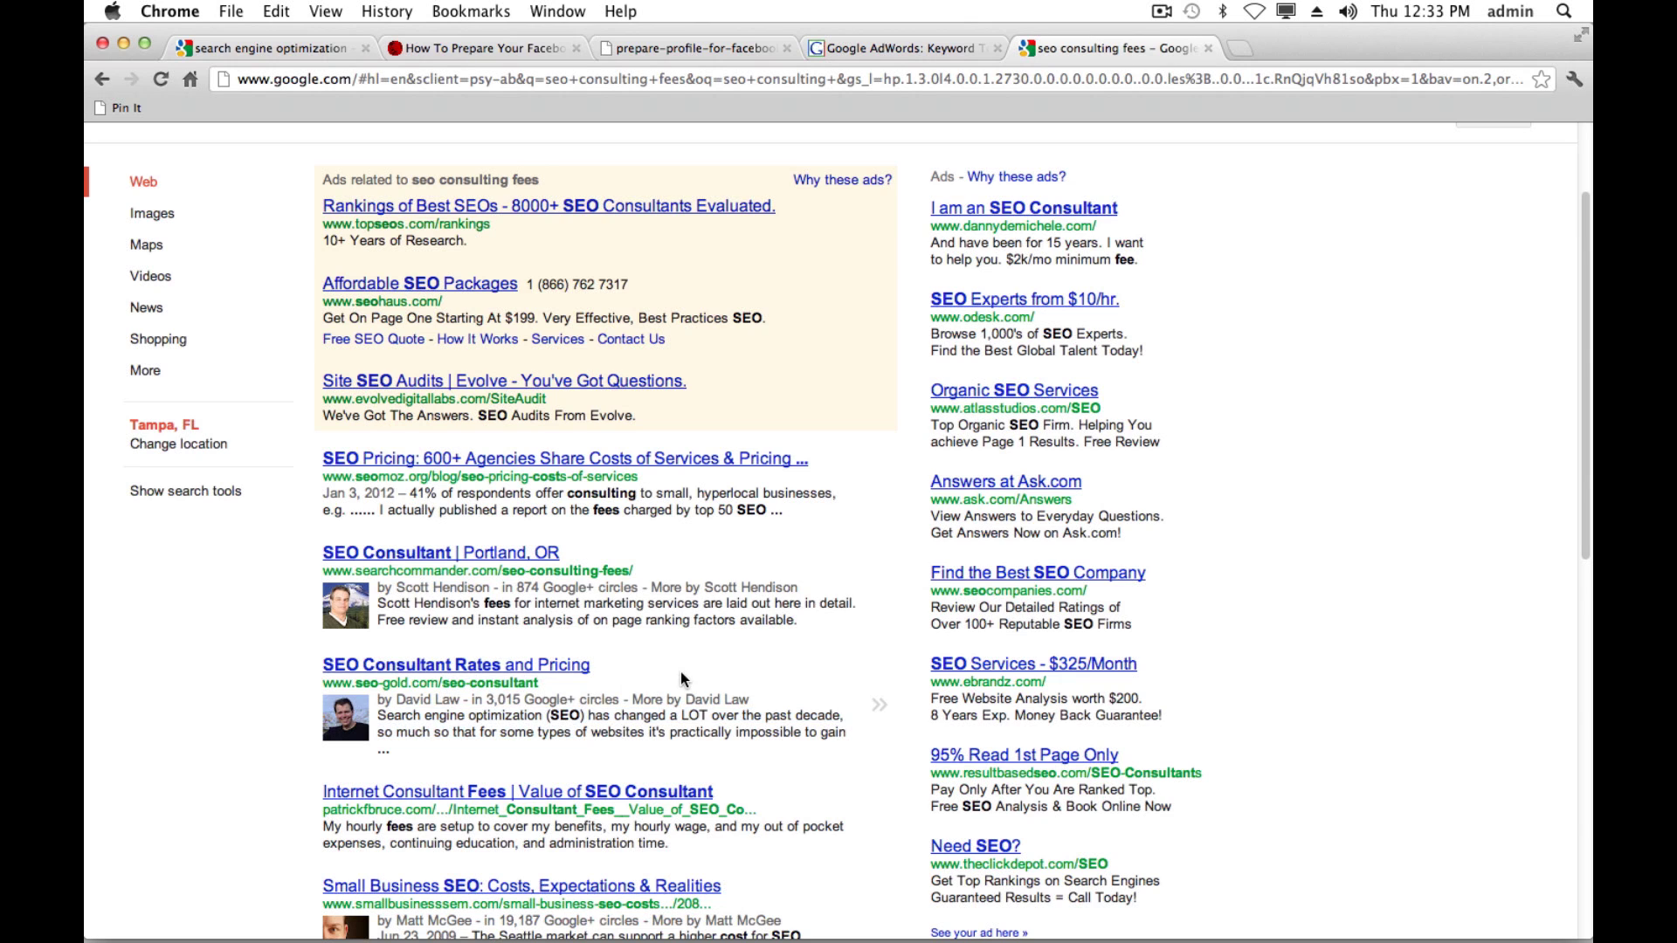
pyautogui.scroll(3, 741, 668)
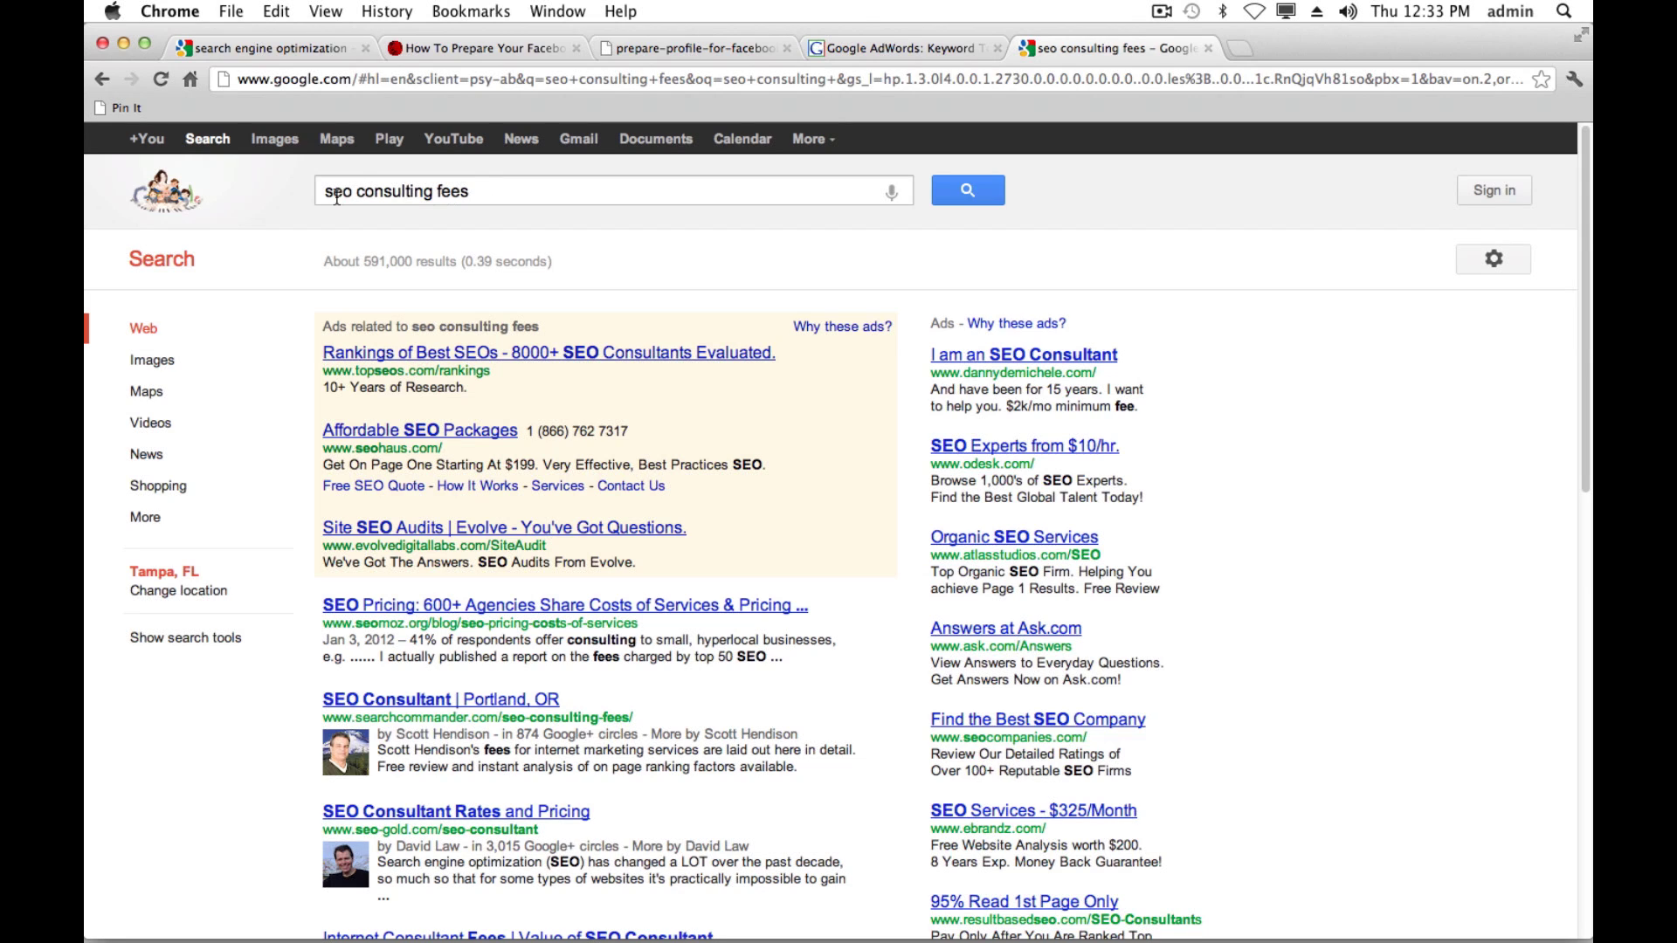
pyautogui.moveTo(325, 193); pyautogui.dragTo(470, 194)
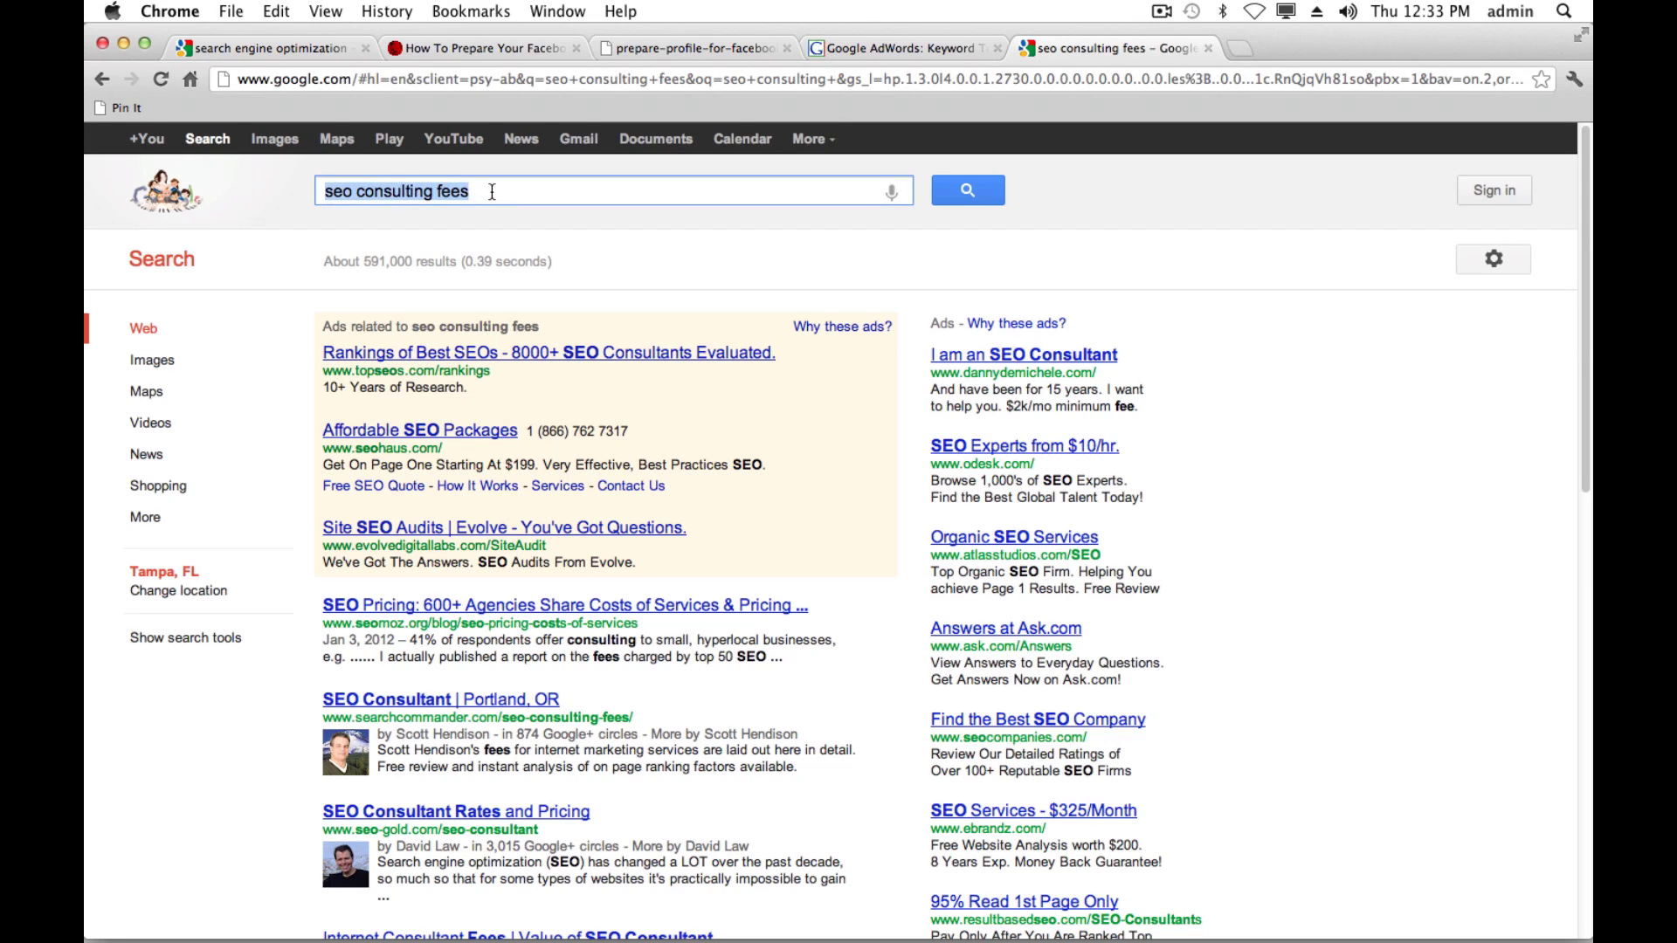
pyautogui.click(492, 192)
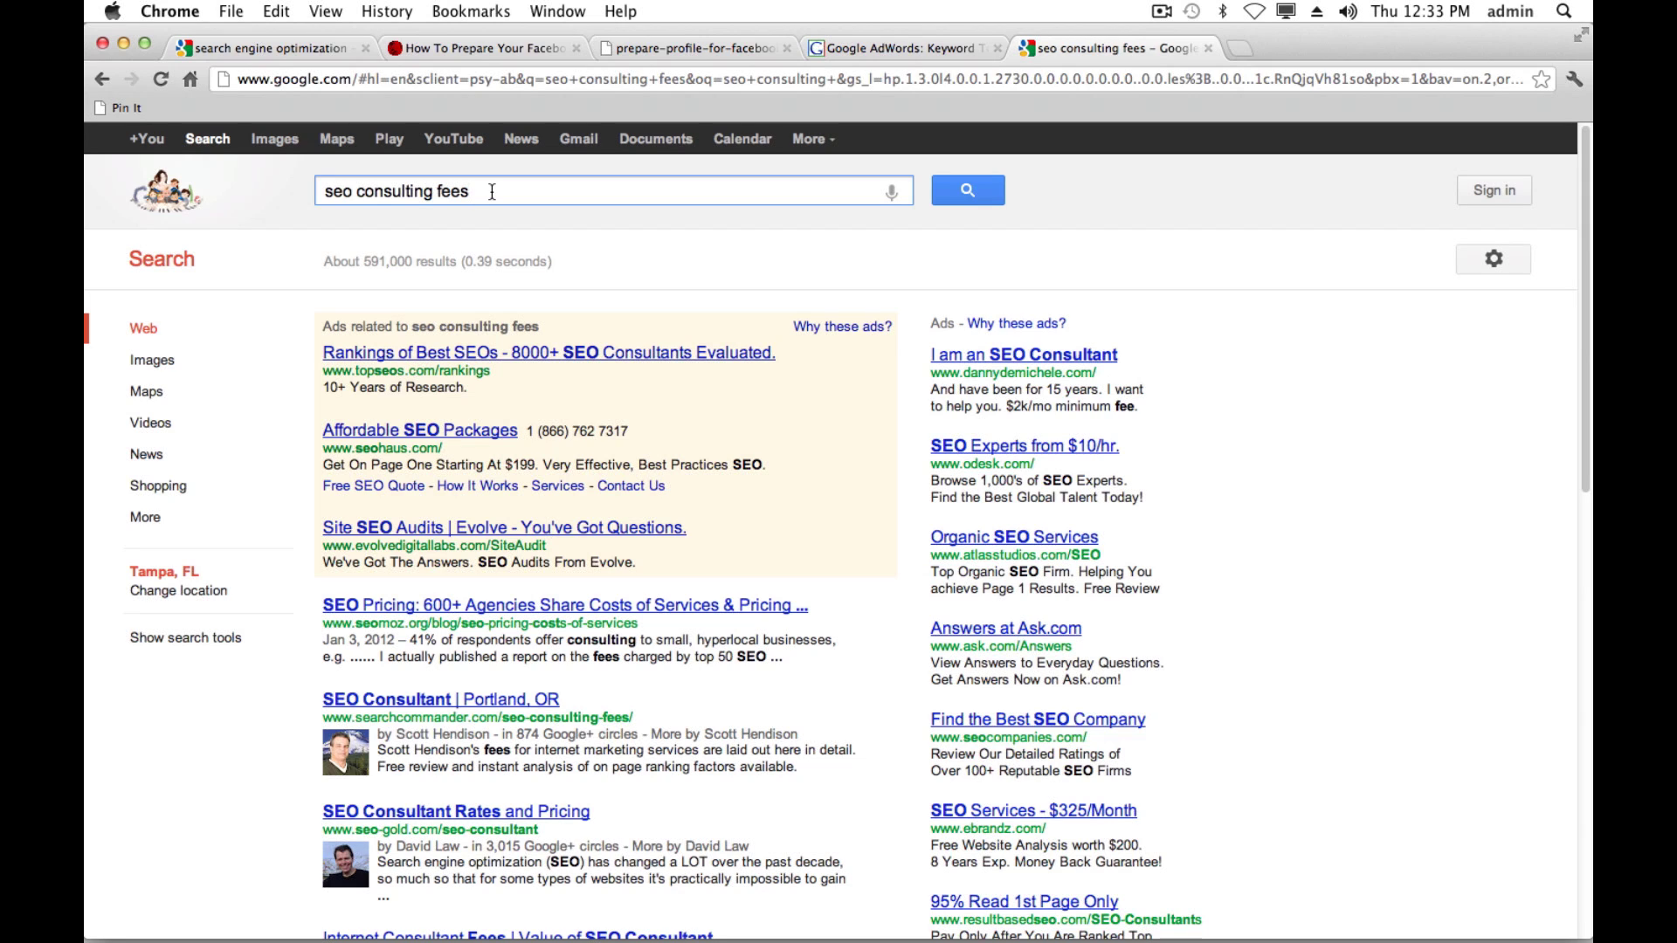
pyautogui.tripleClick(425, 193)
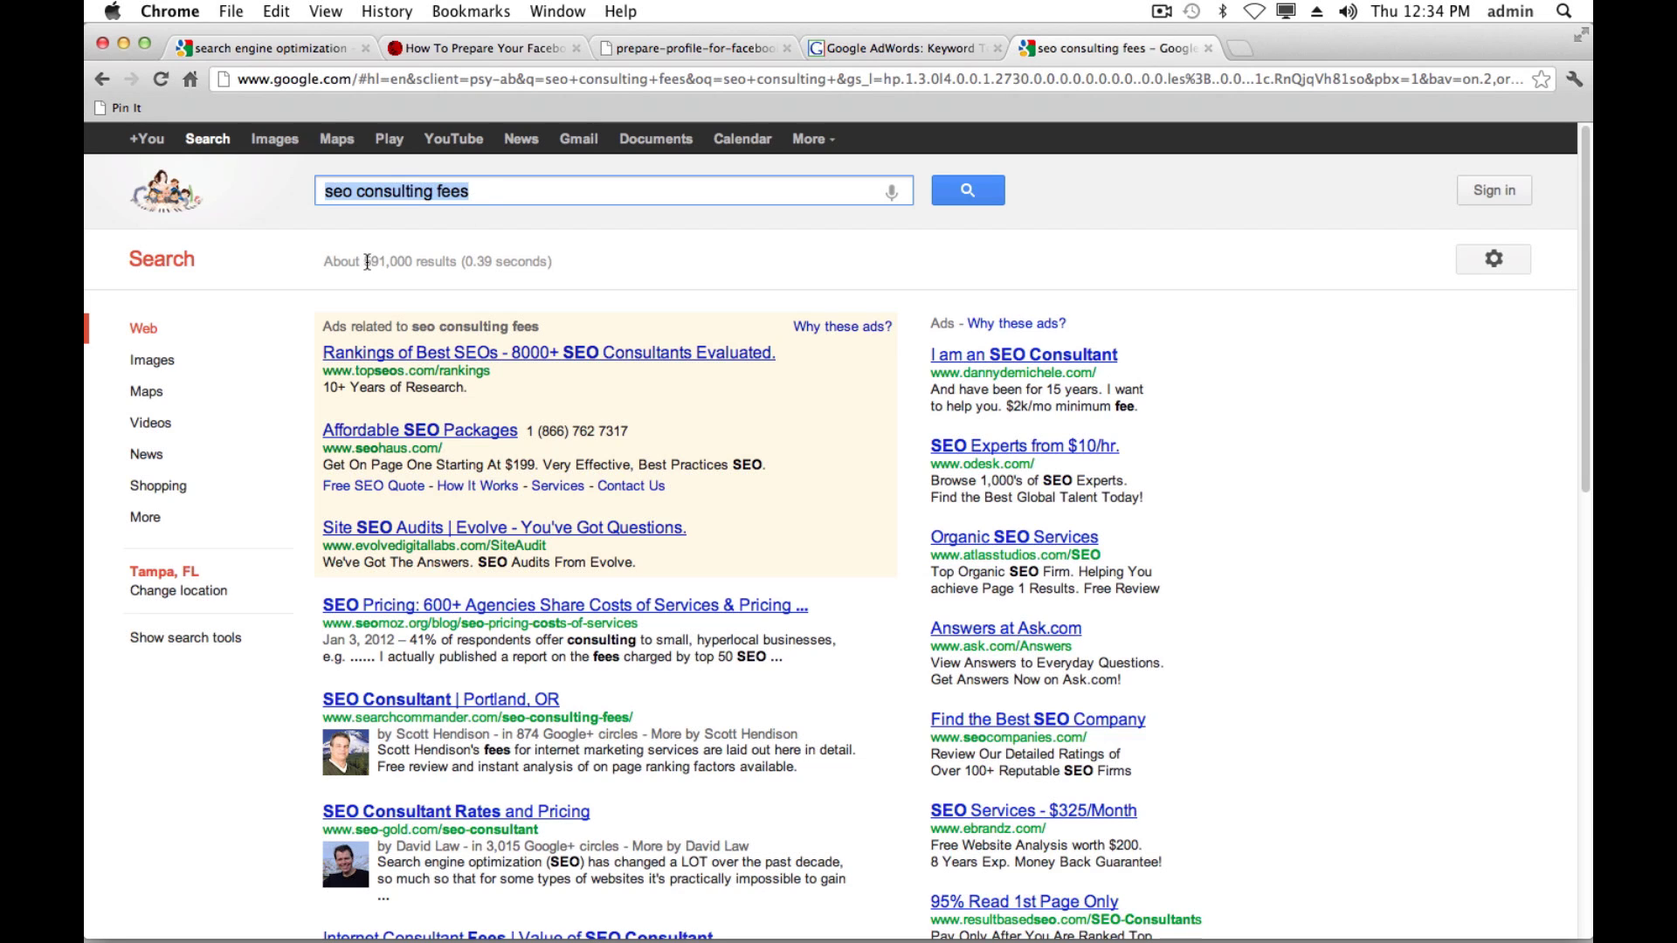
pyautogui.moveTo(363, 260); pyautogui.dragTo(415, 258)
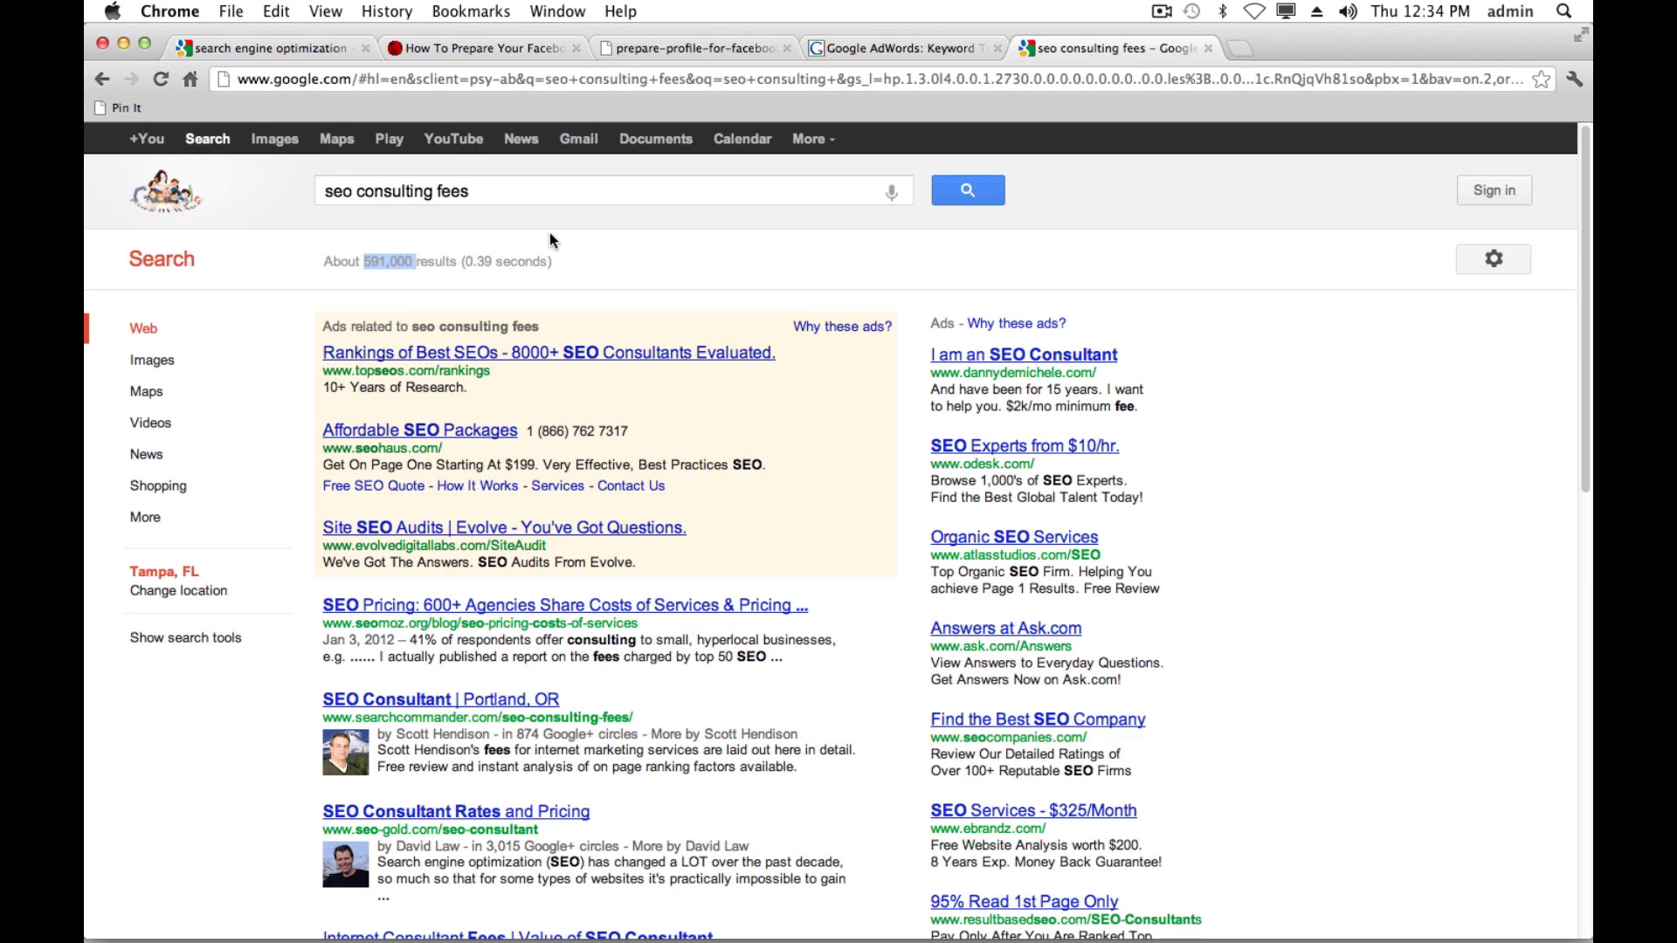